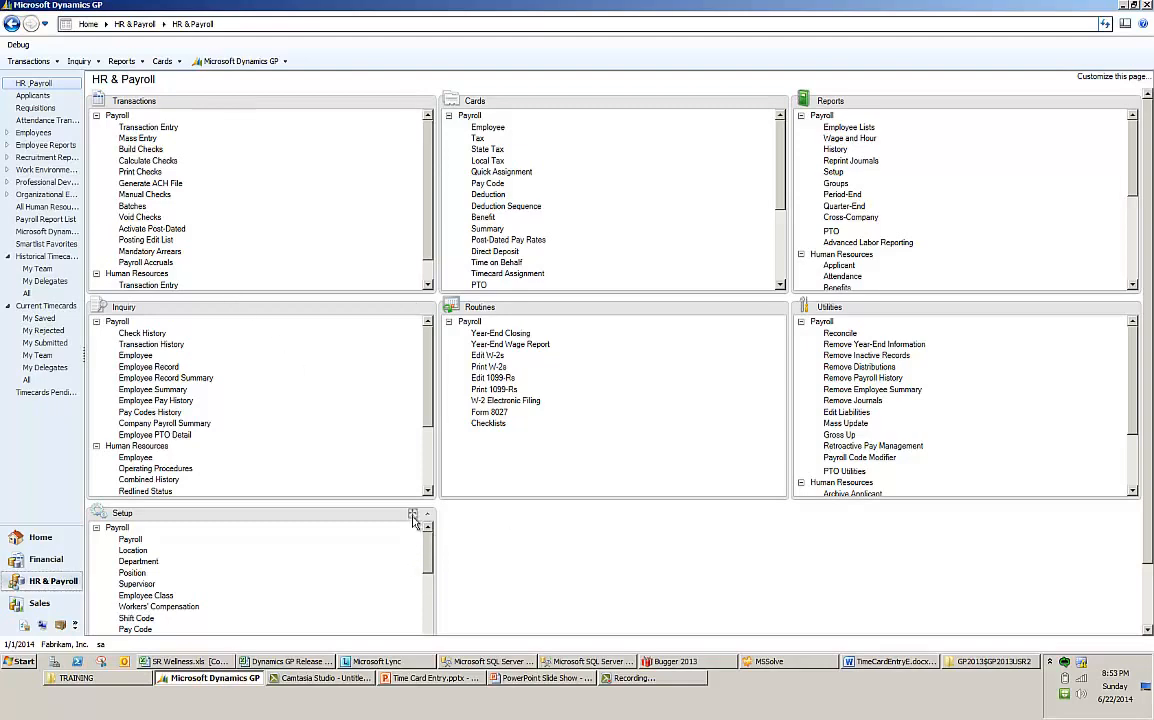
- Open the timecard options from the payroll setup and move Position above Class in the assignment priority, confirming the change
left_click(412, 516)
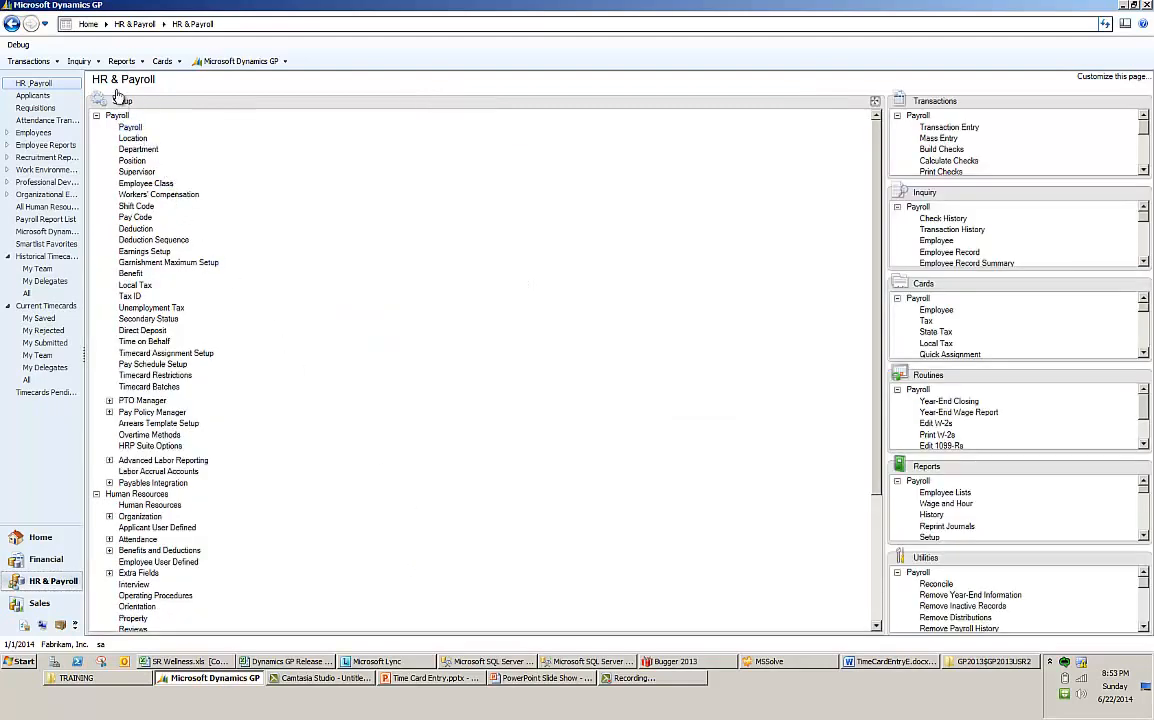
left_click(136, 130)
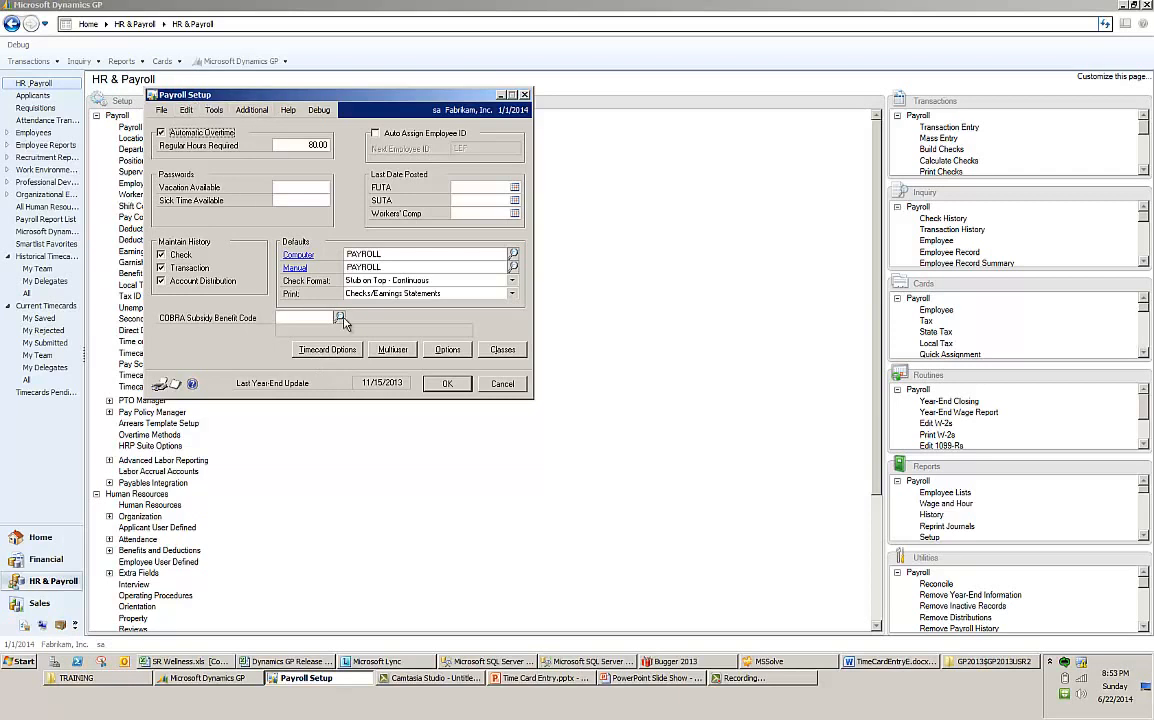
left_click(340, 354)
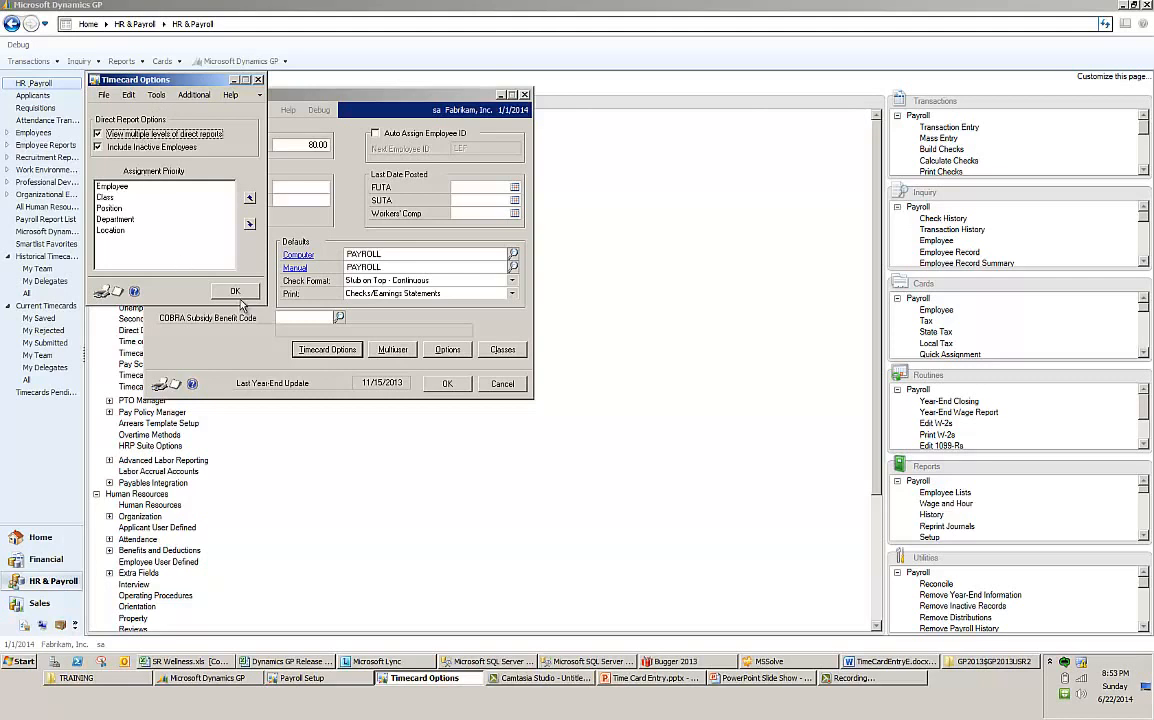
left_click_drag(150, 79, 176, 74)
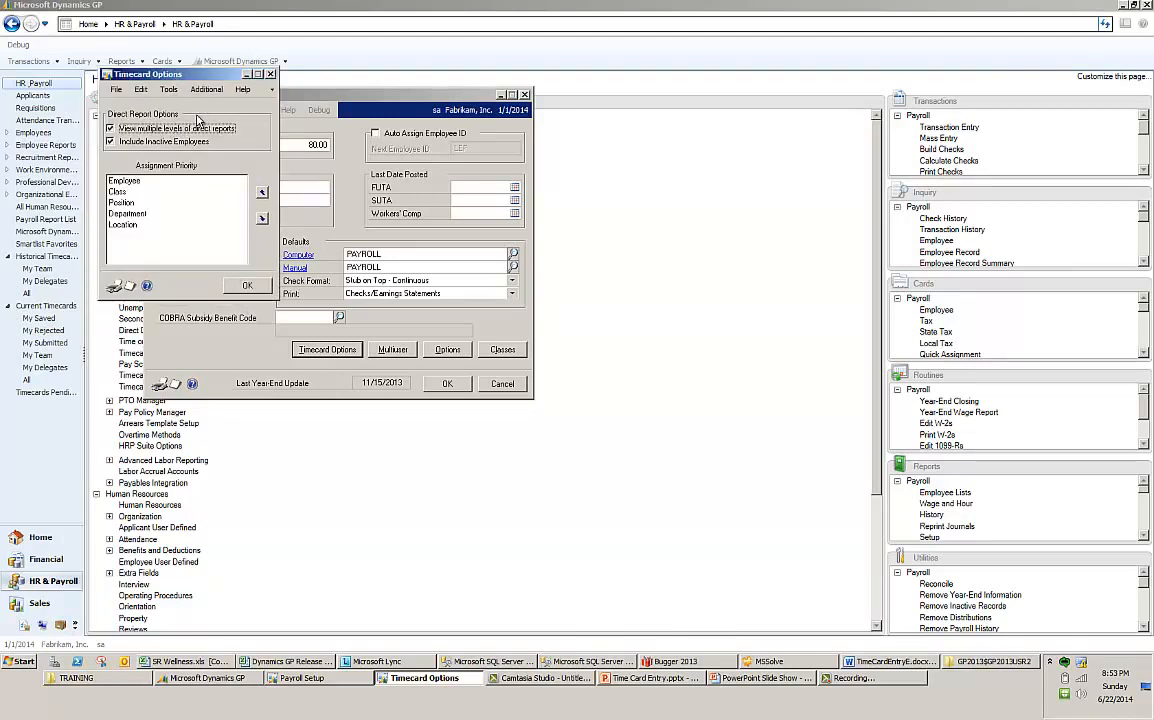
left_click(122, 201)
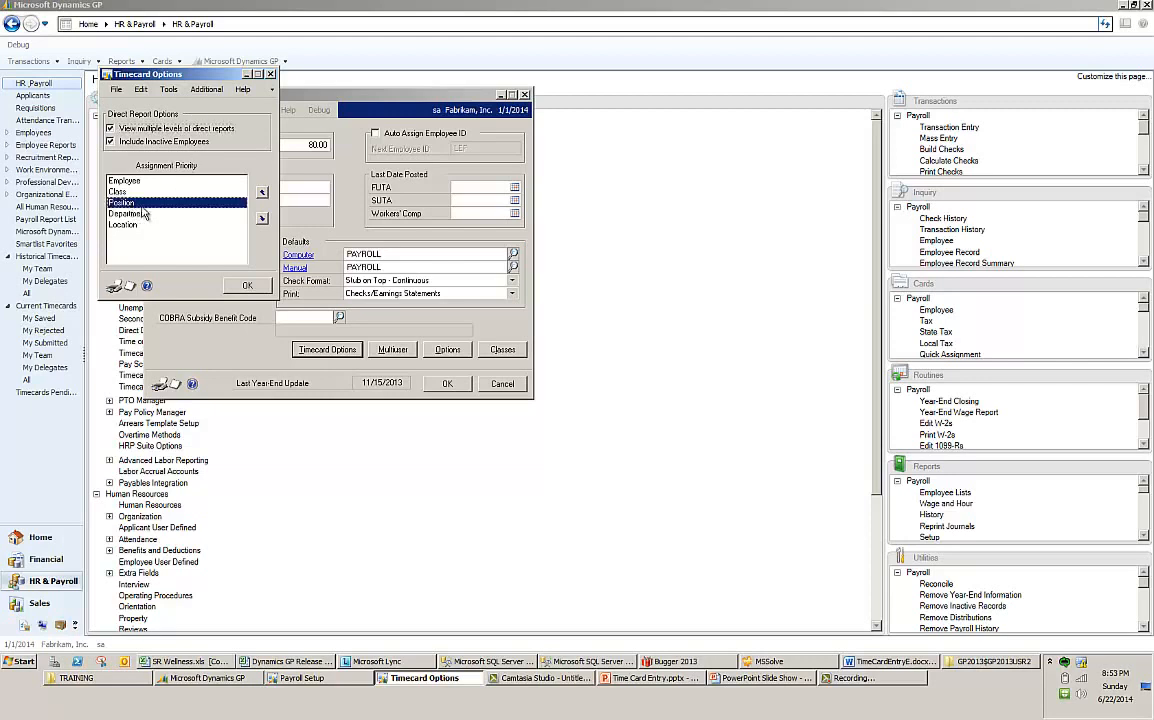
left_click(261, 191)
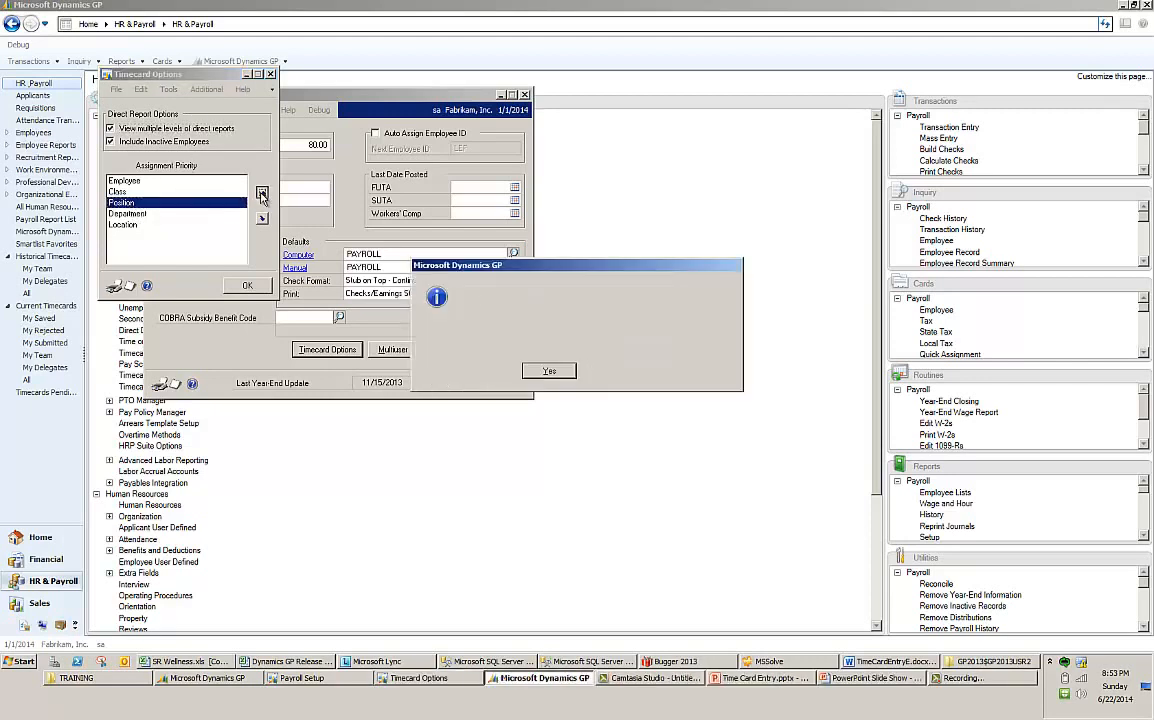
left_click(541, 372)
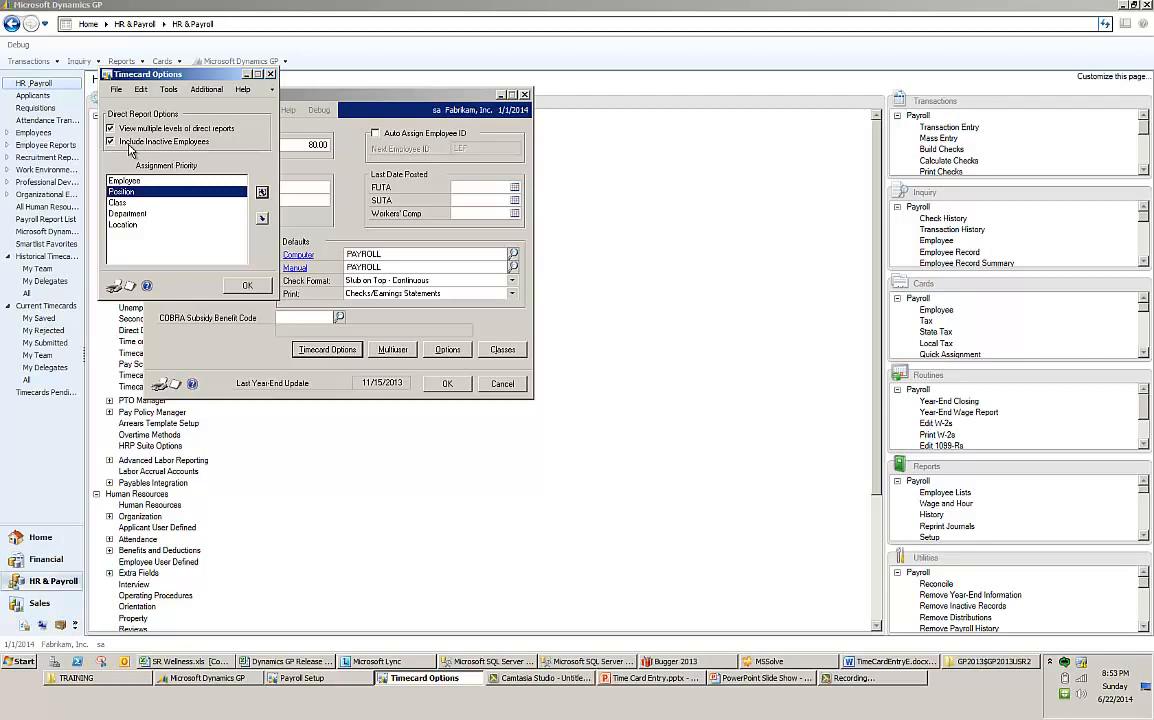
- Exclude inactive employees from the direct report options, then save the timecard options and the payroll setup
left_click(129, 147)
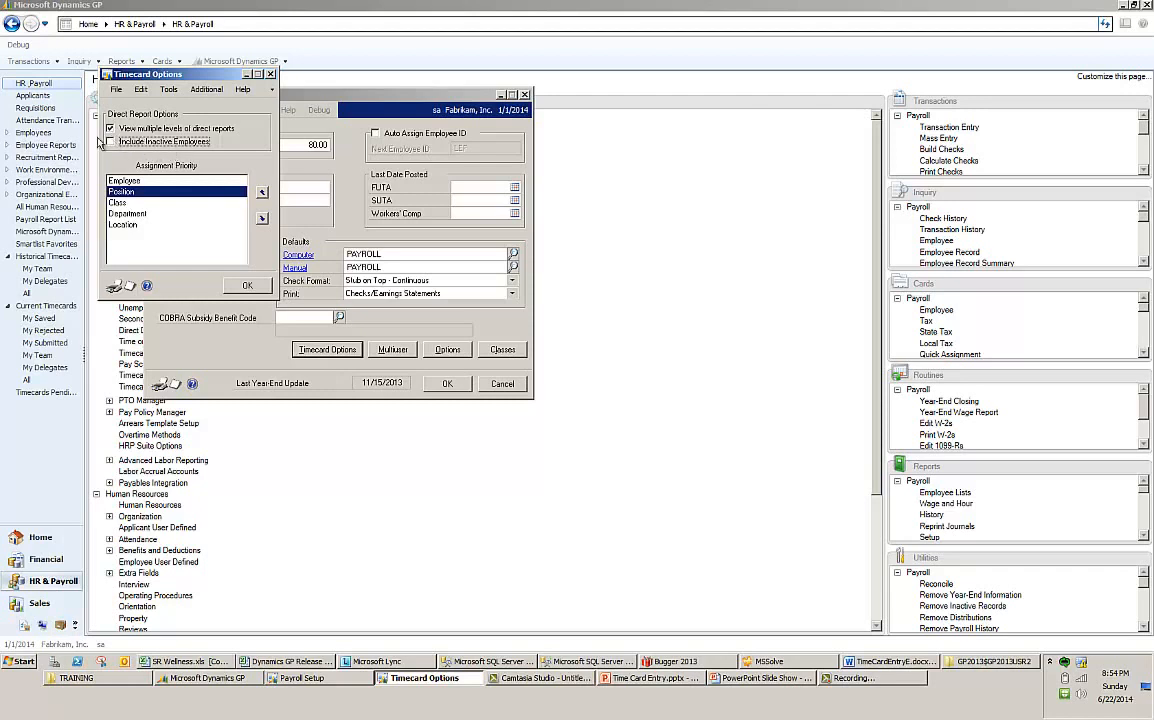
left_click(243, 287)
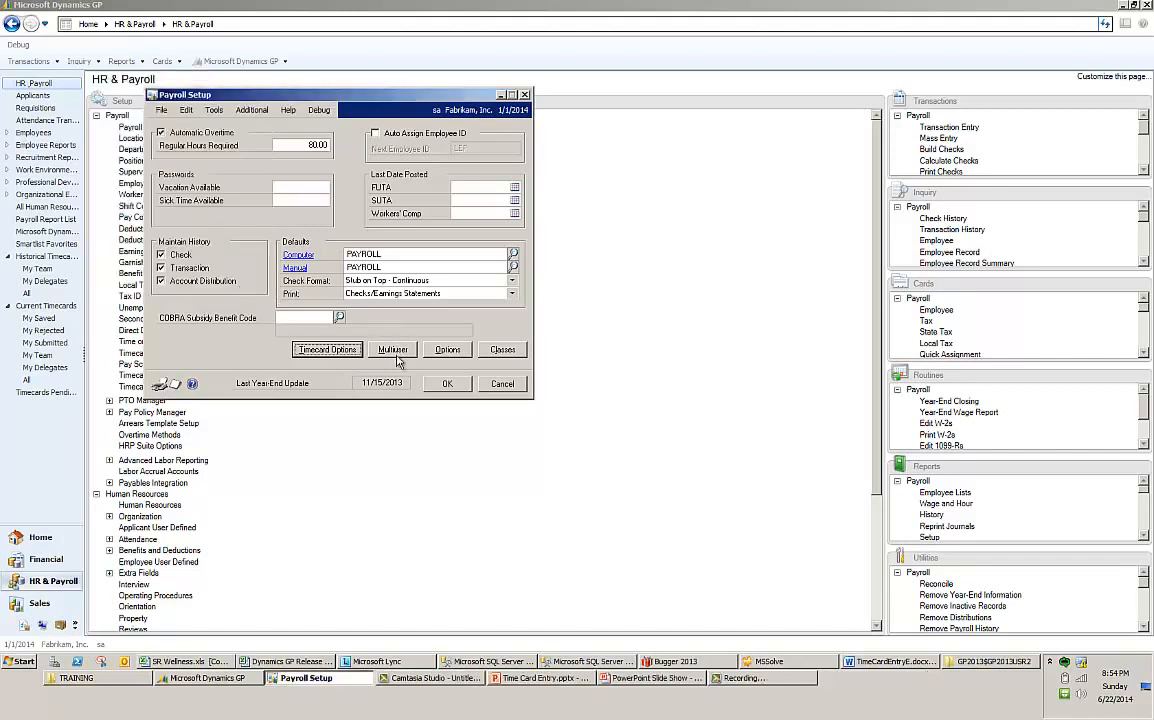
left_click(447, 385)
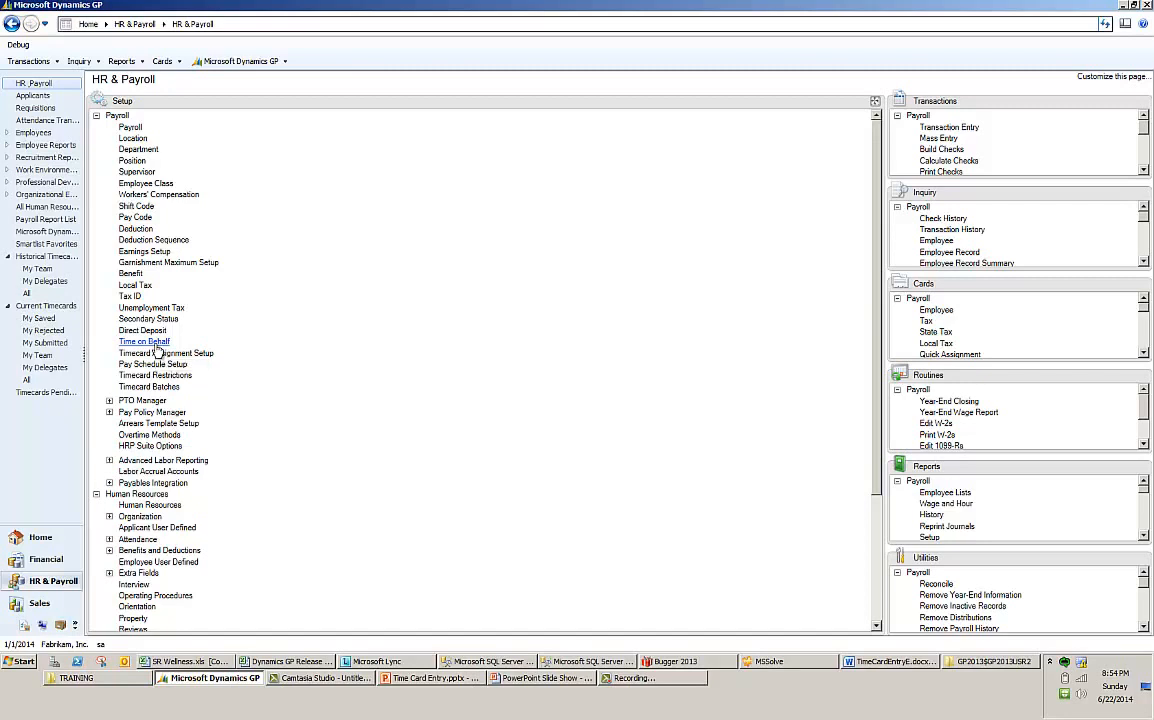
- Load the HOUR code in Time on Behalf Setup
left_click(152, 343)
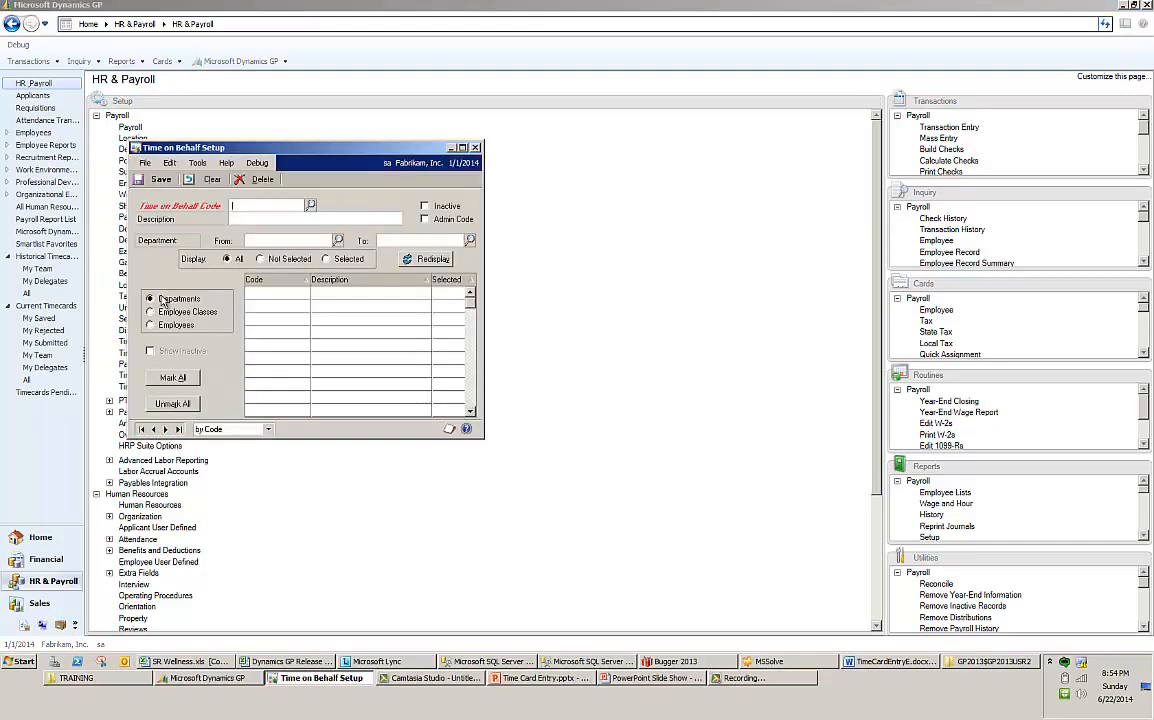
left_click(310, 205)
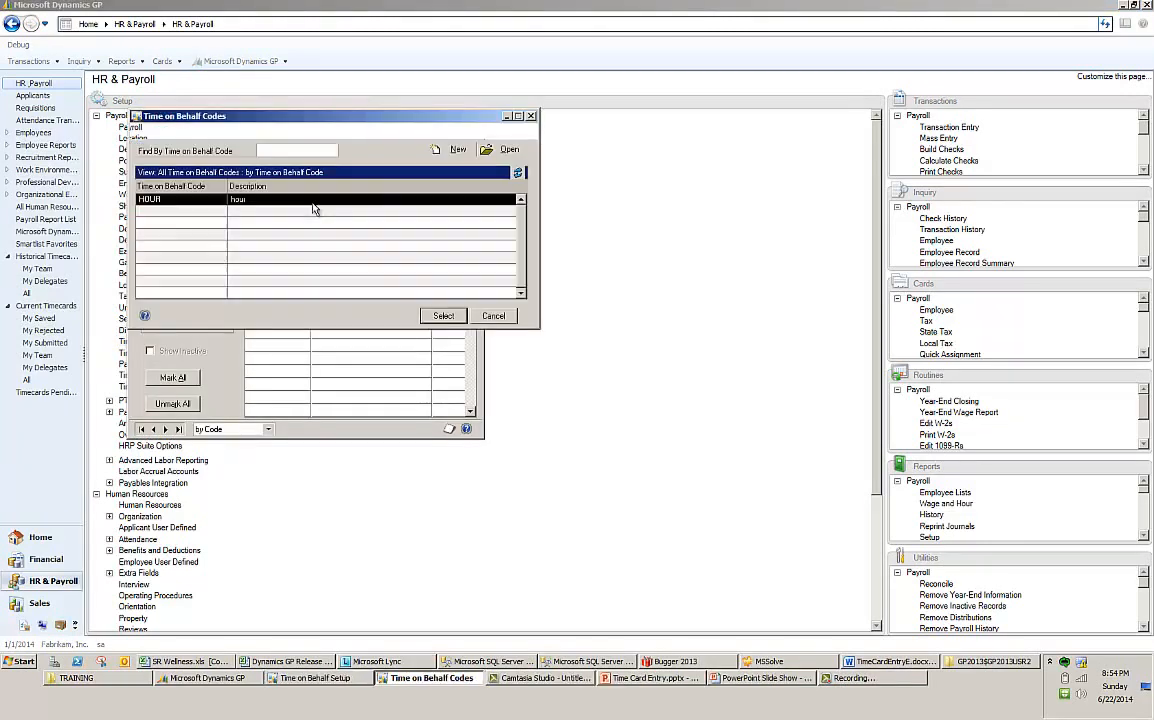
double_click(247, 201)
left_click_drag(255, 148, 255, 58)
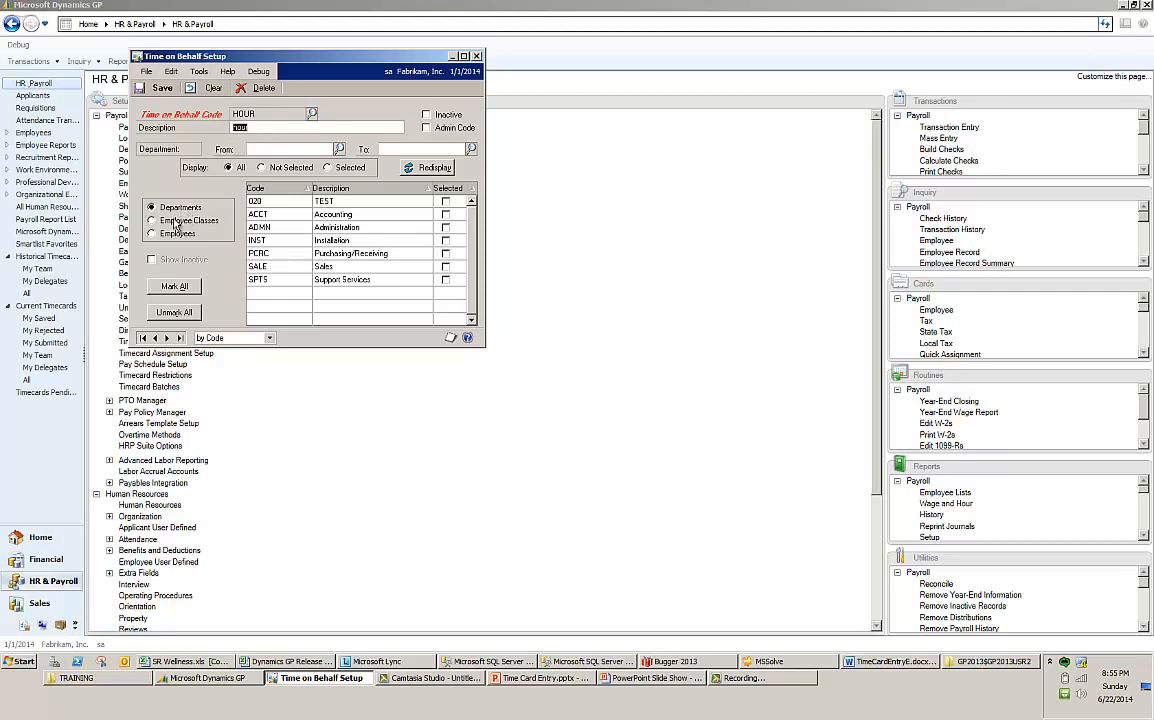
left_click(174, 222)
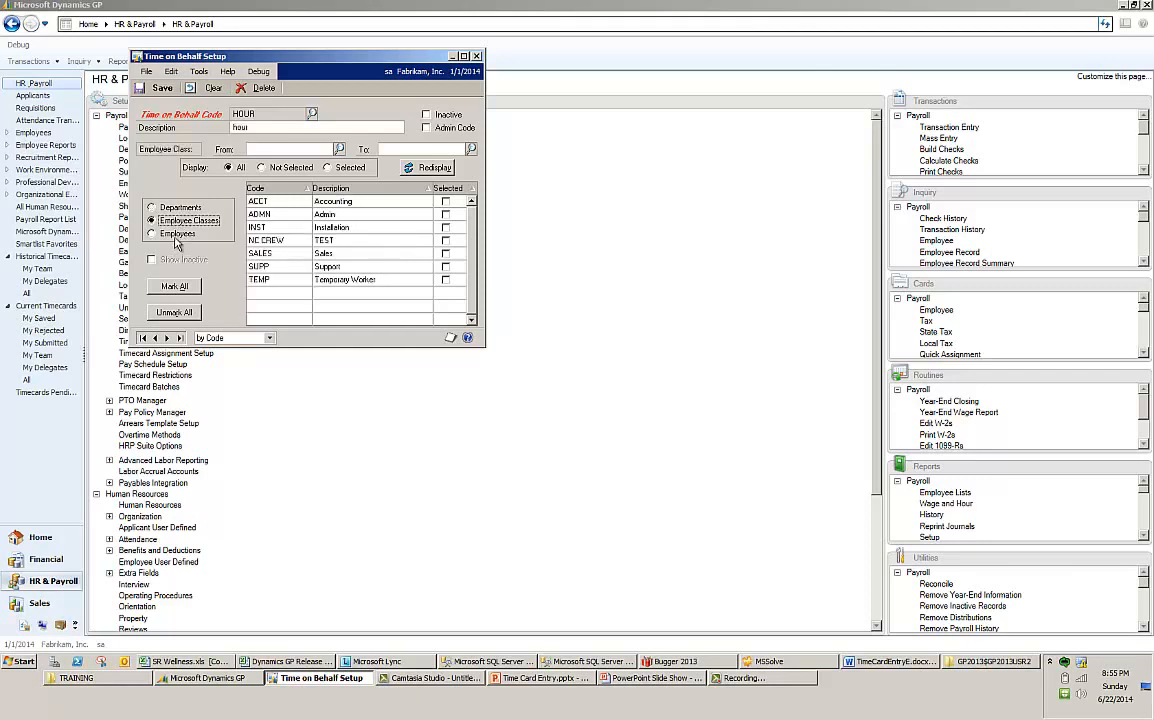
left_click(176, 233)
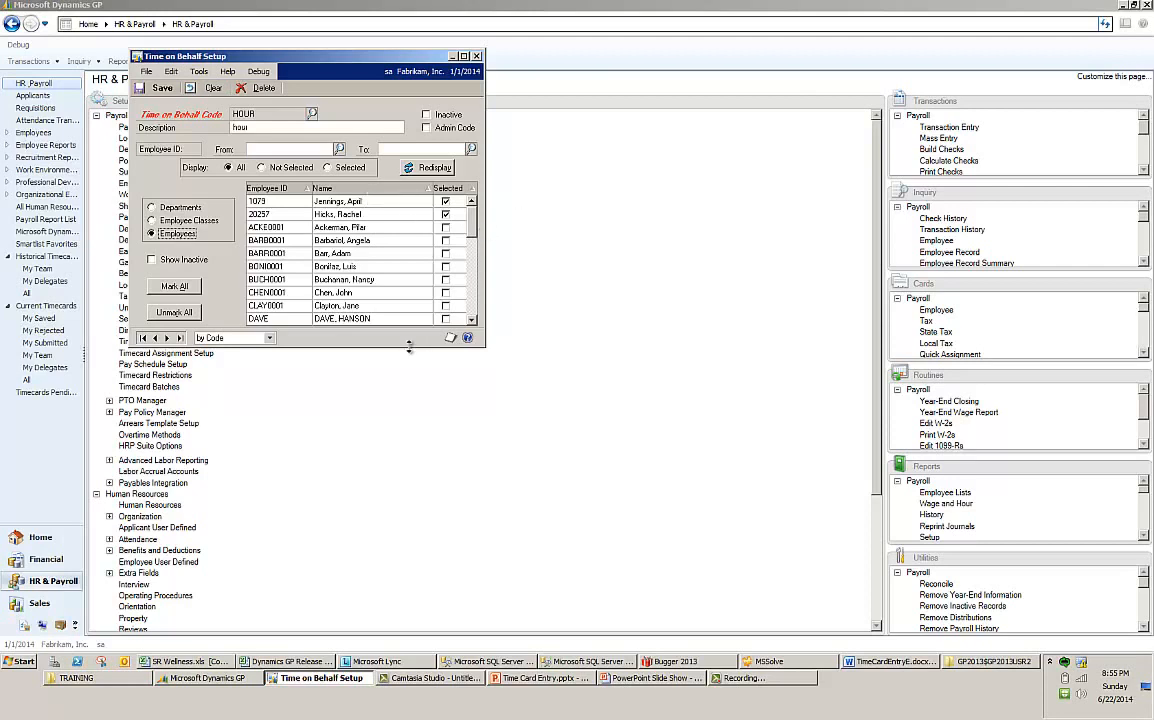
left_click_drag(380, 346, 395, 490)
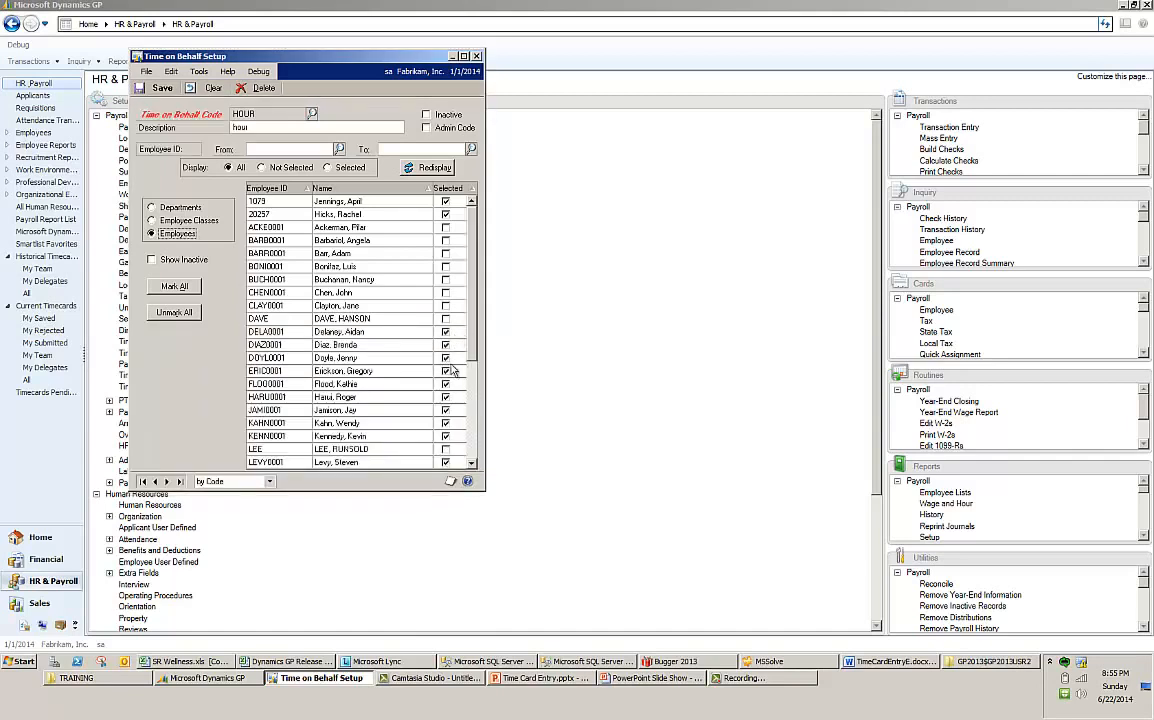
left_click(445, 449)
left_click(155, 88)
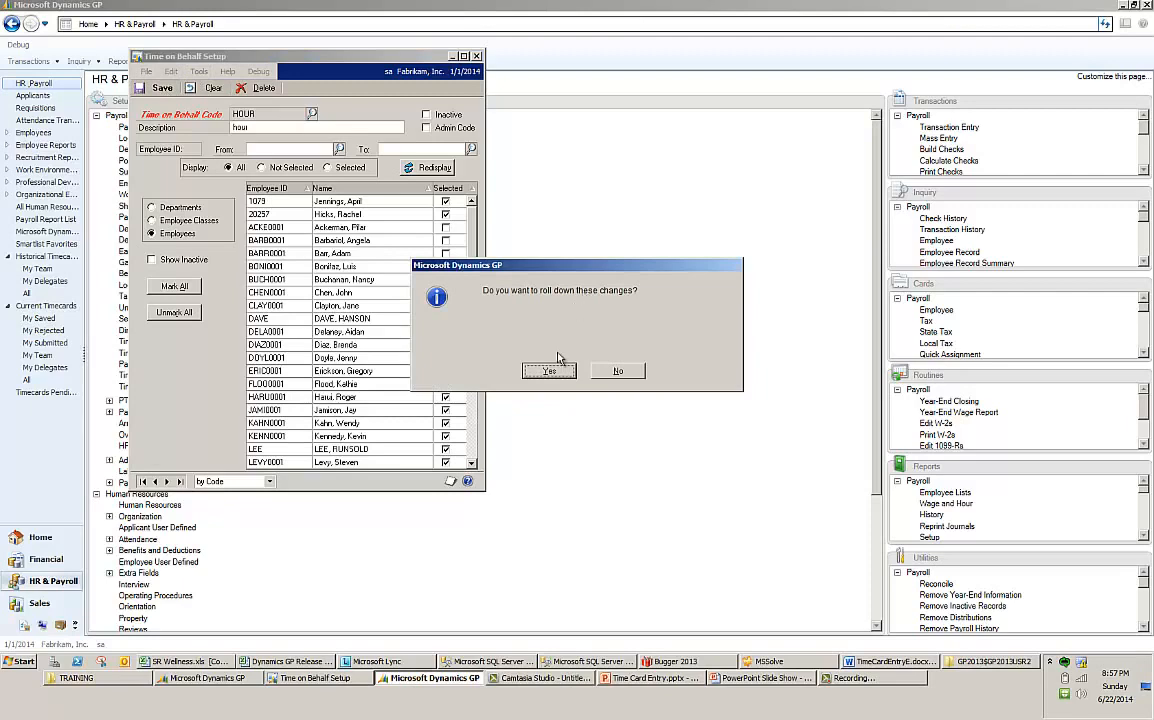
left_click(549, 371)
- Load the DEFAULT assignment code in Timecard Assignment Setup
left_click(190, 354)
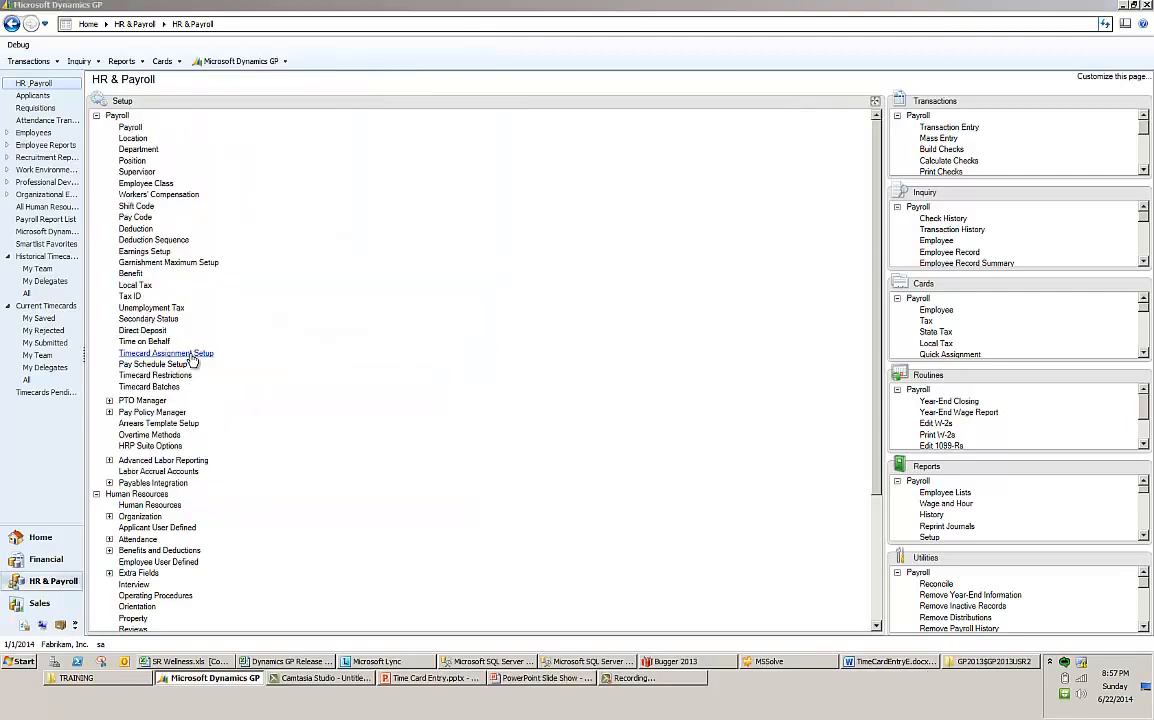
left_click_drag(345, 79, 175, 76)
left_click(312, 134)
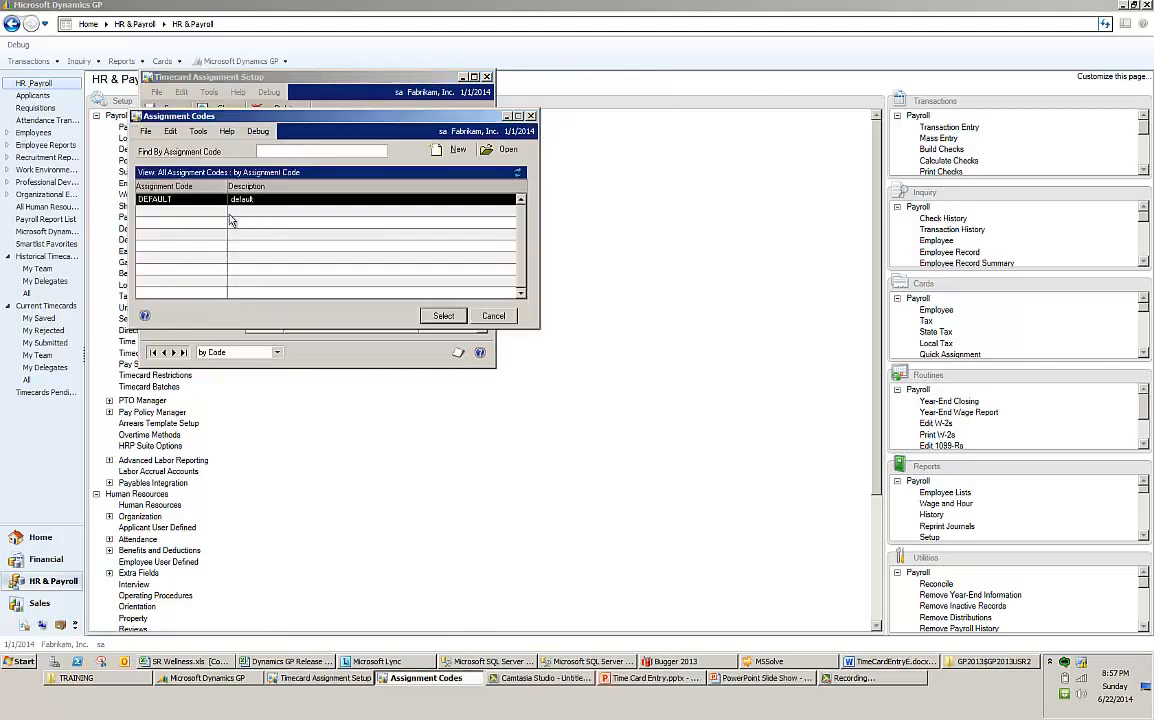
double_click(248, 210)
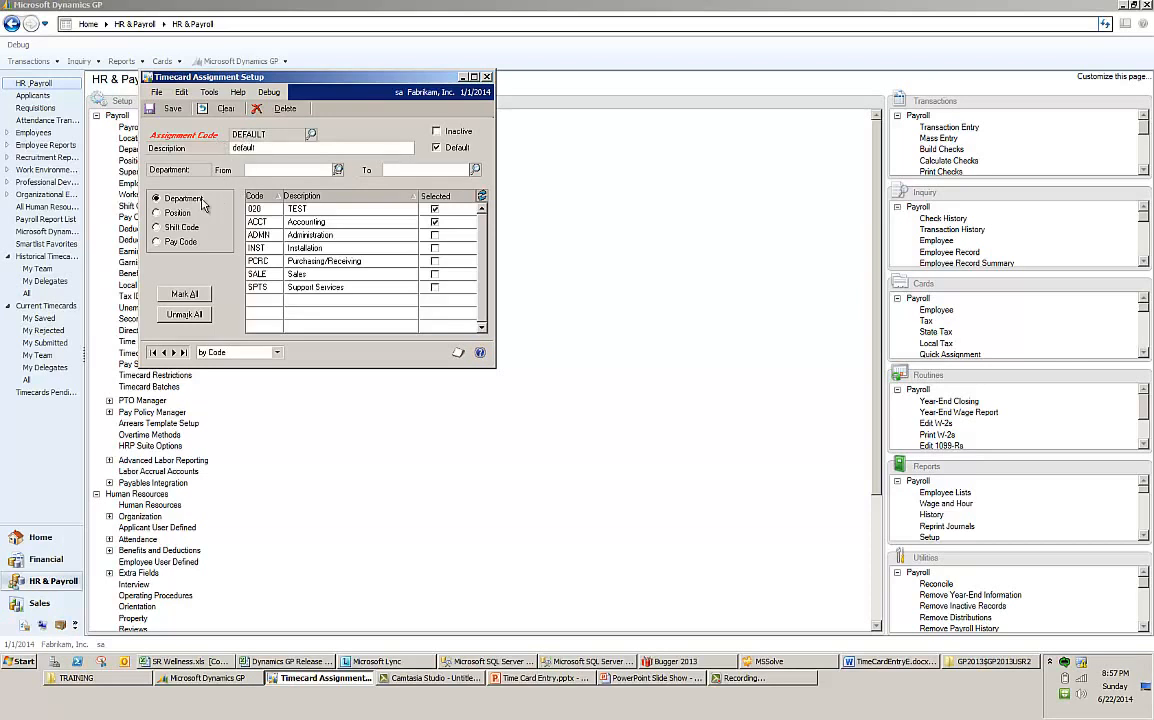
- Review the DEFAULT code's department, position, shift code and pay code selections and save the timecard assignment
left_click(172, 212)
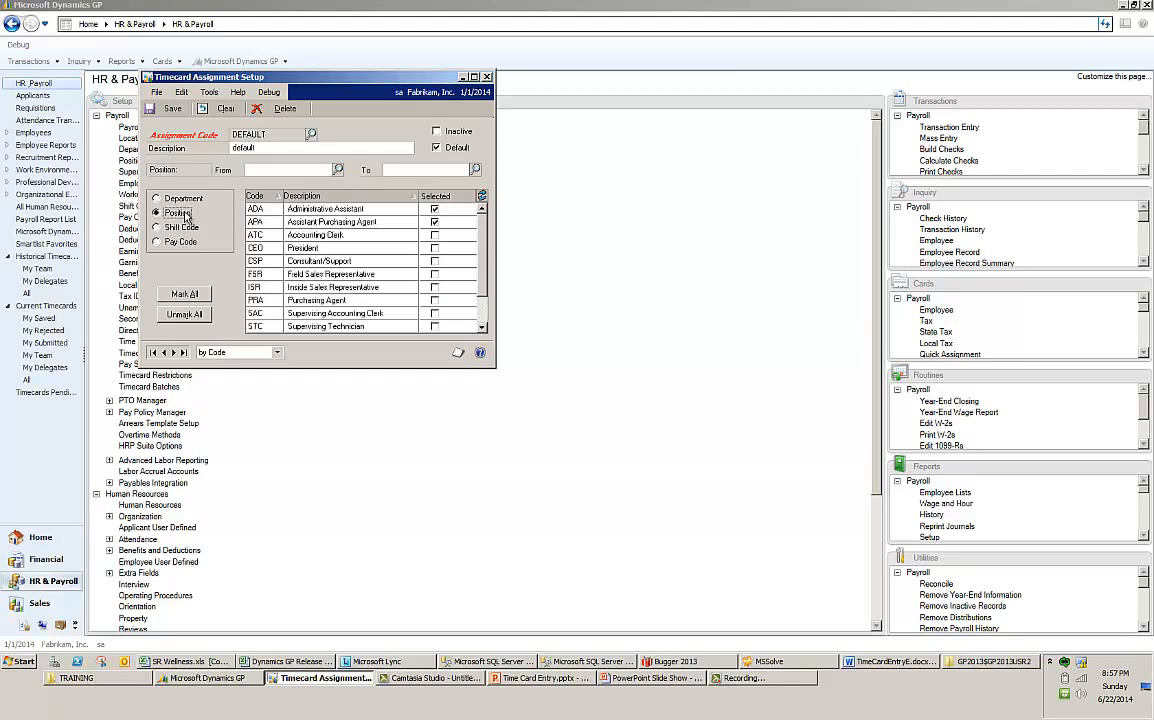
left_click(188, 228)
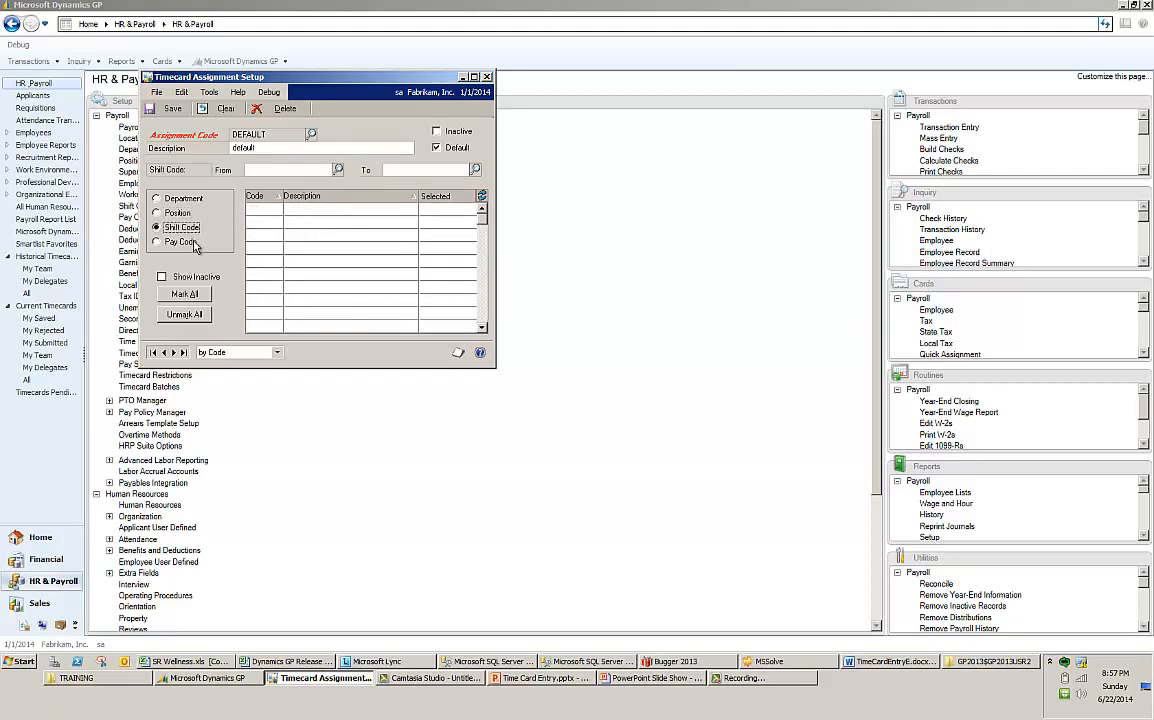
left_click(170, 196)
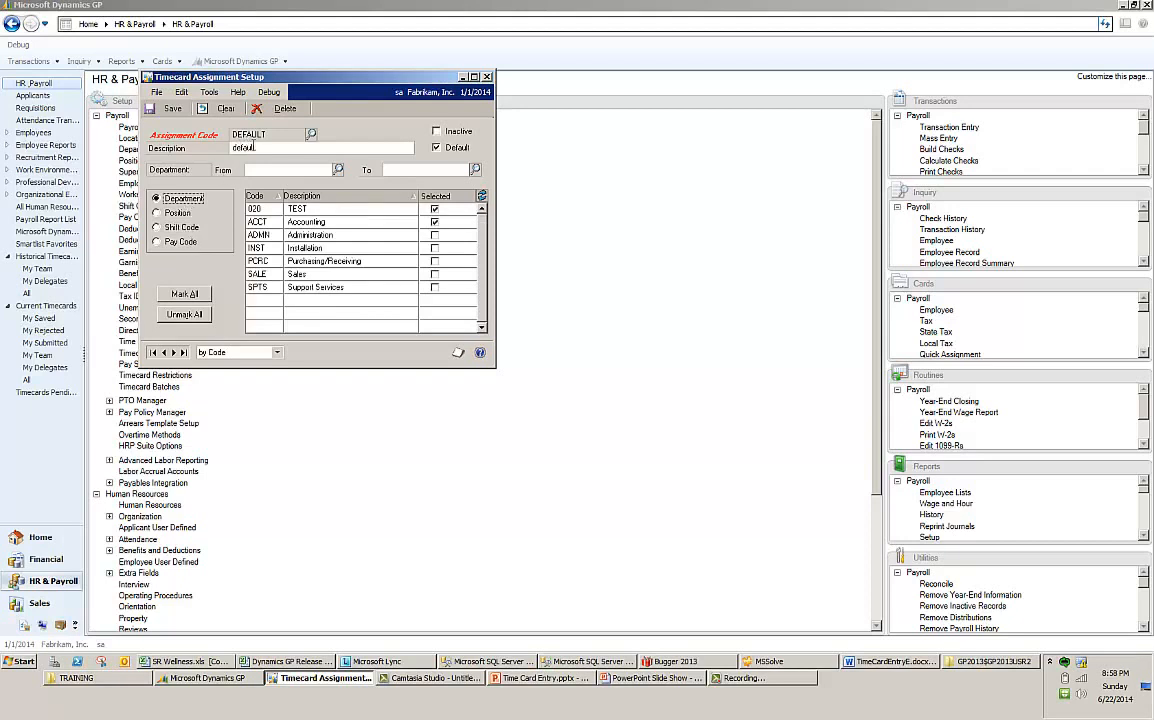
left_click(434, 209)
left_click(176, 213)
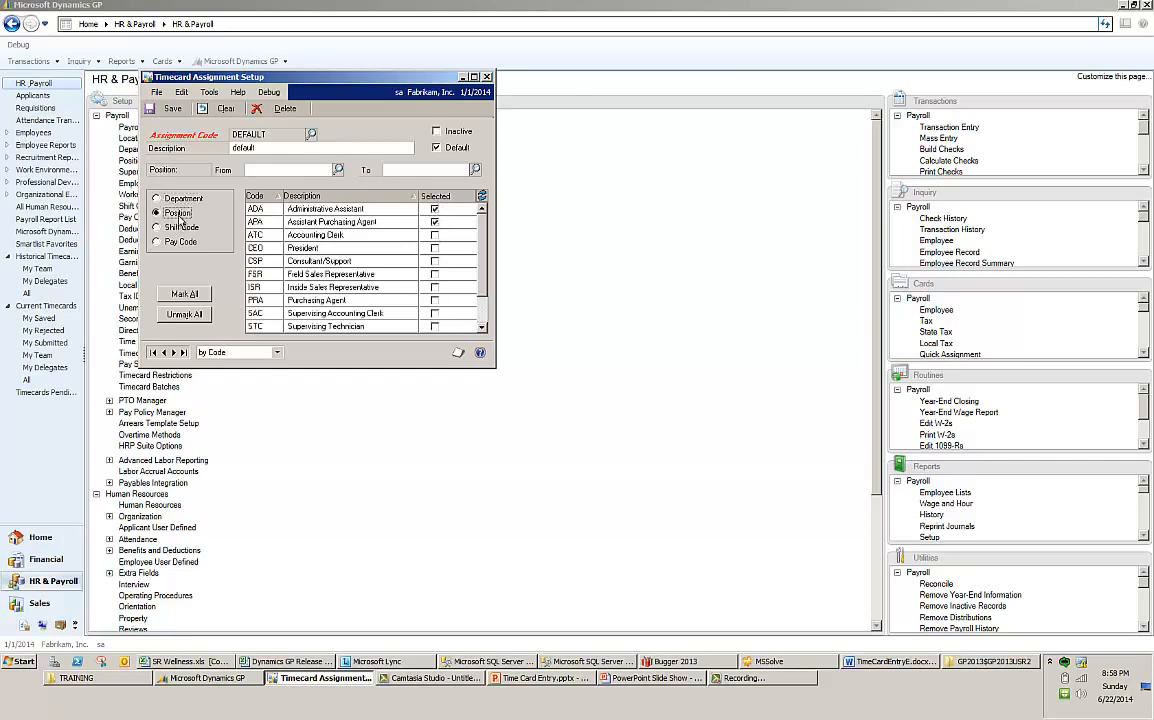
left_click(177, 227)
left_click(192, 246)
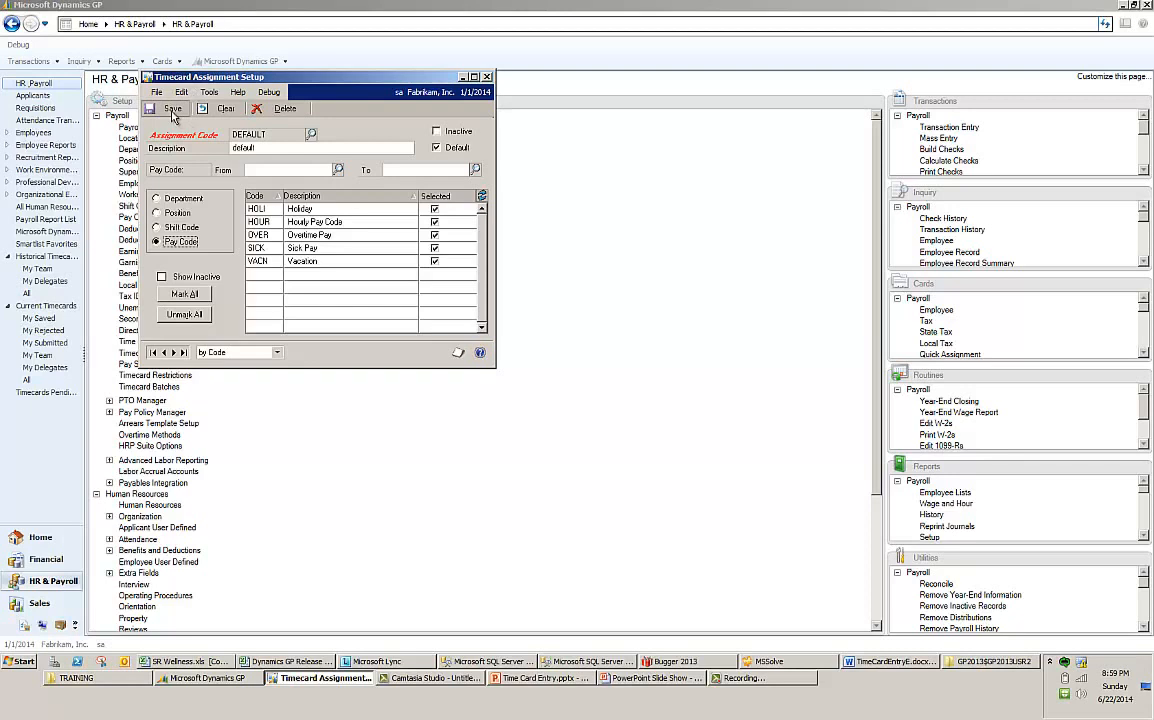
left_click(172, 112)
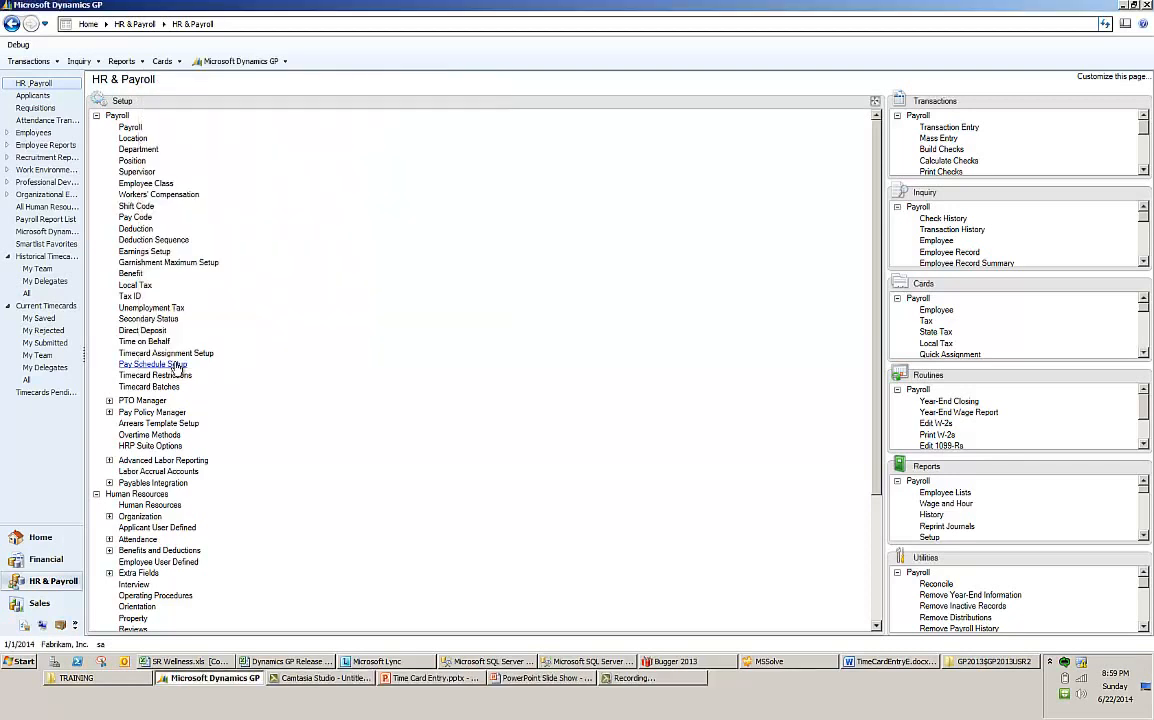
- Load the 2014 schedule in Pay Schedule Setup and examine the start dates of its weekly pay periods
left_click(174, 365)
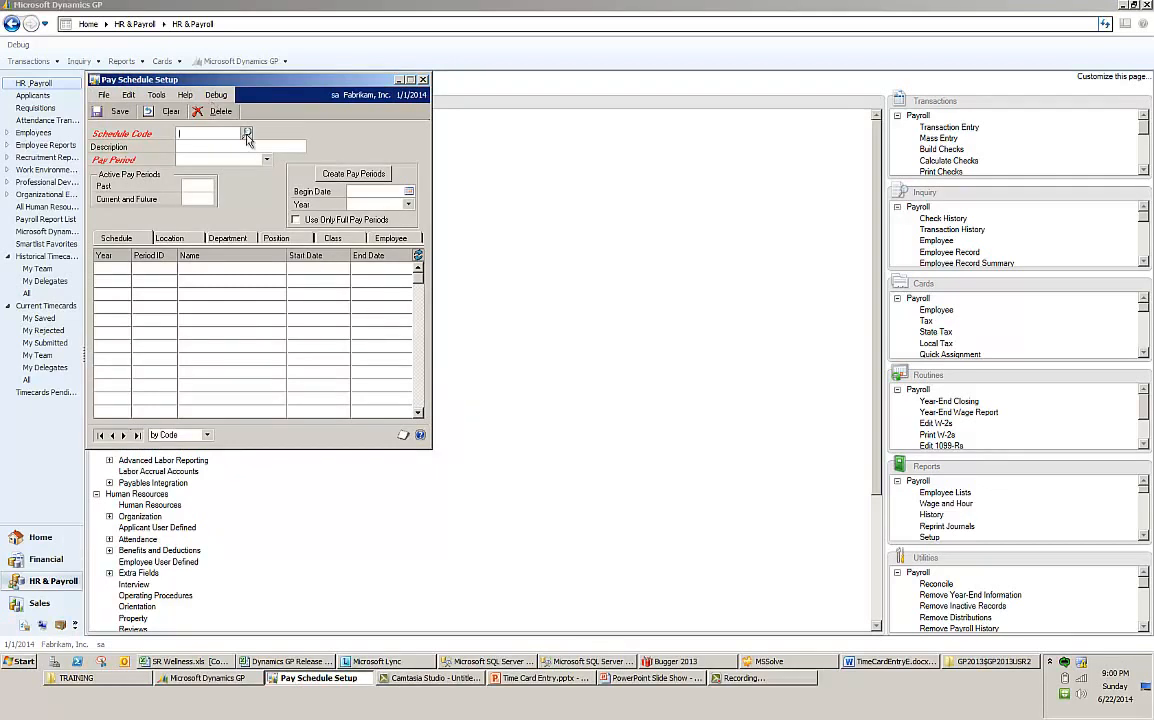
left_click(247, 135)
left_click(181, 201)
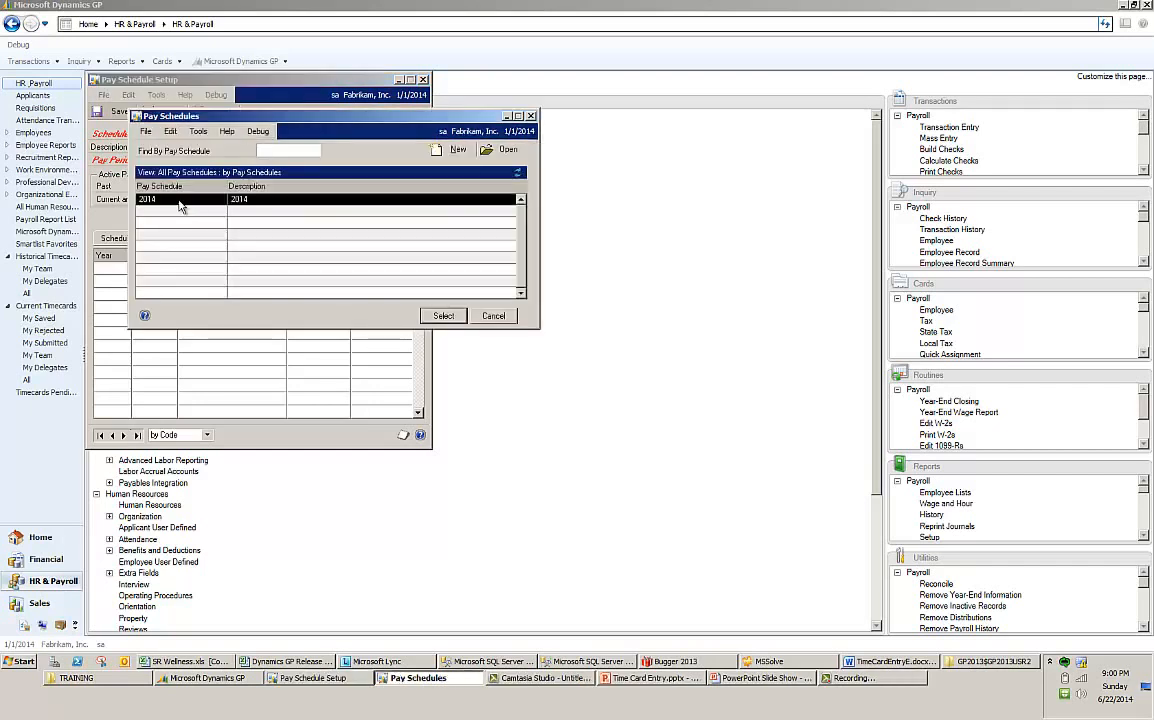
double_click(181, 201)
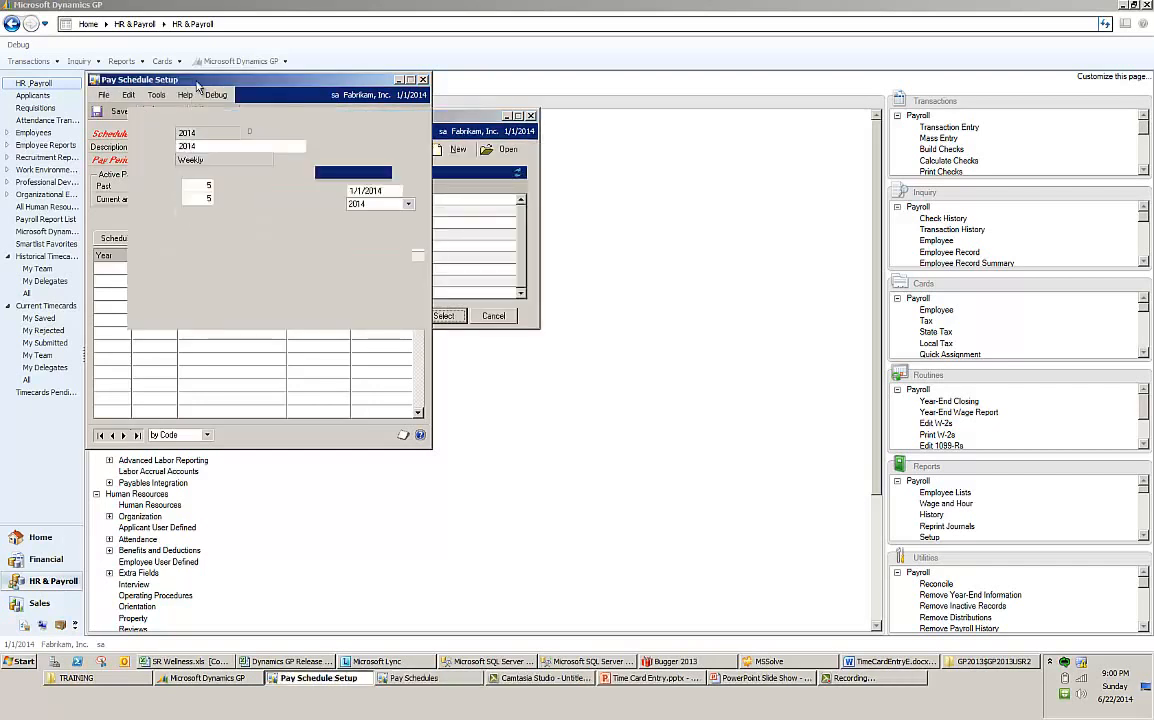
left_click_drag(197, 85, 201, 60)
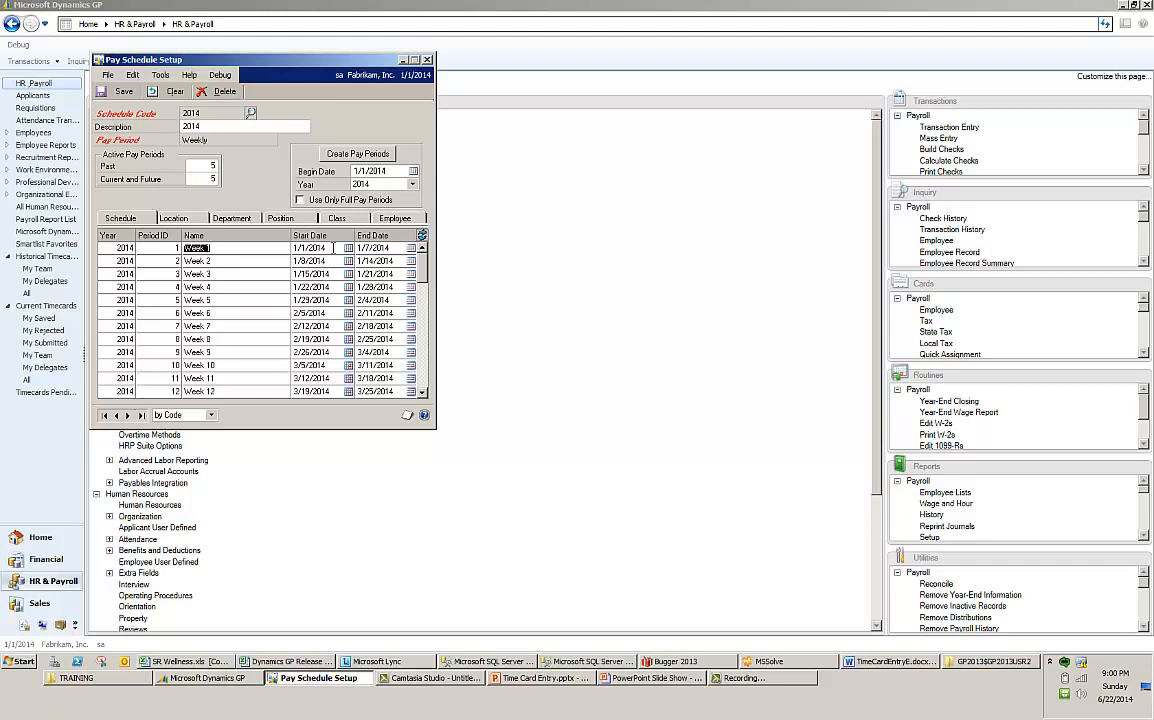
key("Tab")
left_click(318, 287)
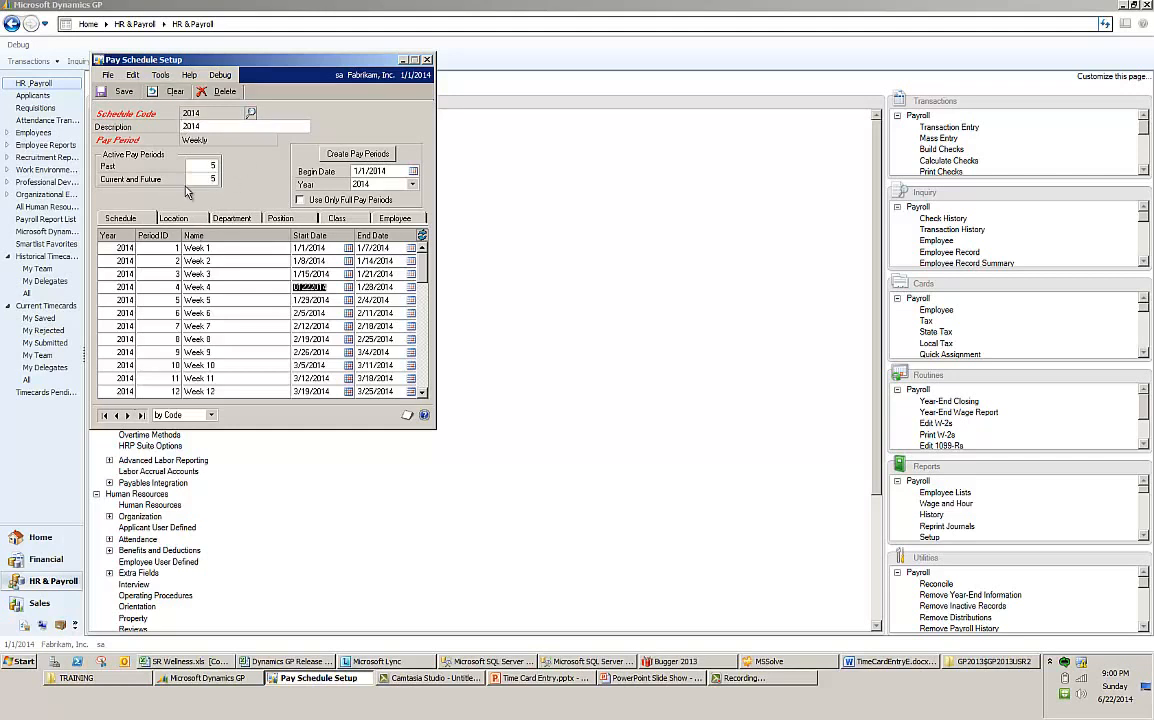
left_click(174, 92)
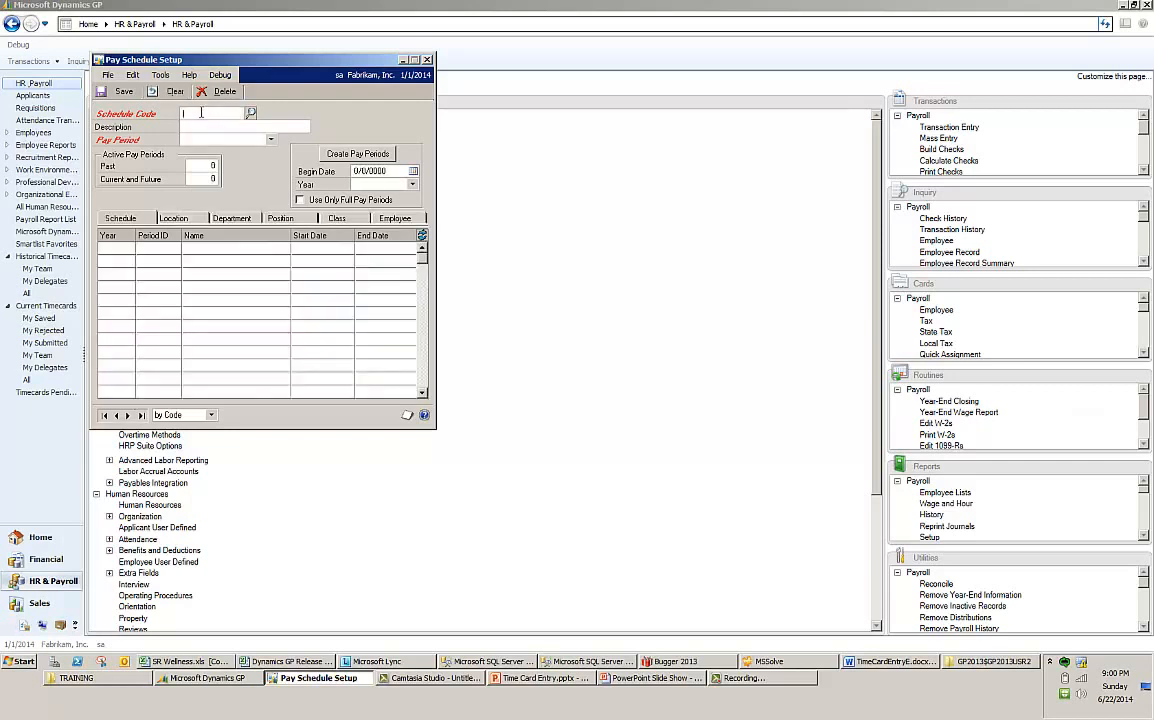
type("2013")
key("BackSpace")
key("BackSpace")
key("BackSpace")
key("BackSpace")
left_click(249, 113)
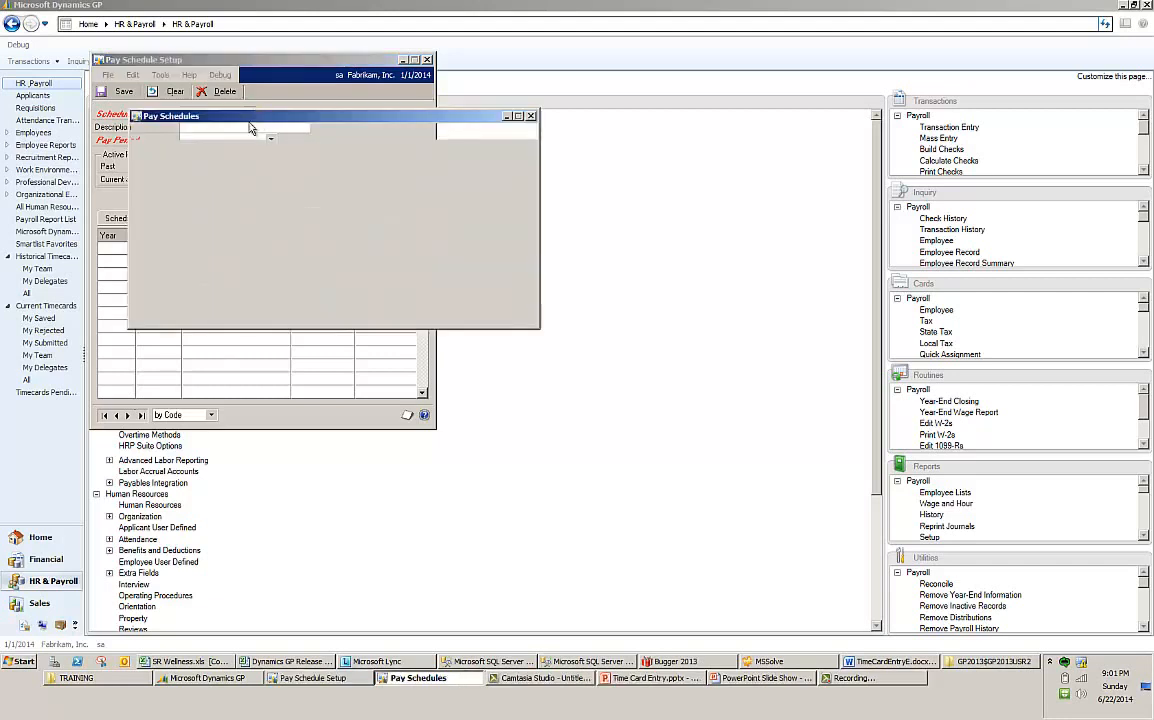
double_click(171, 206)
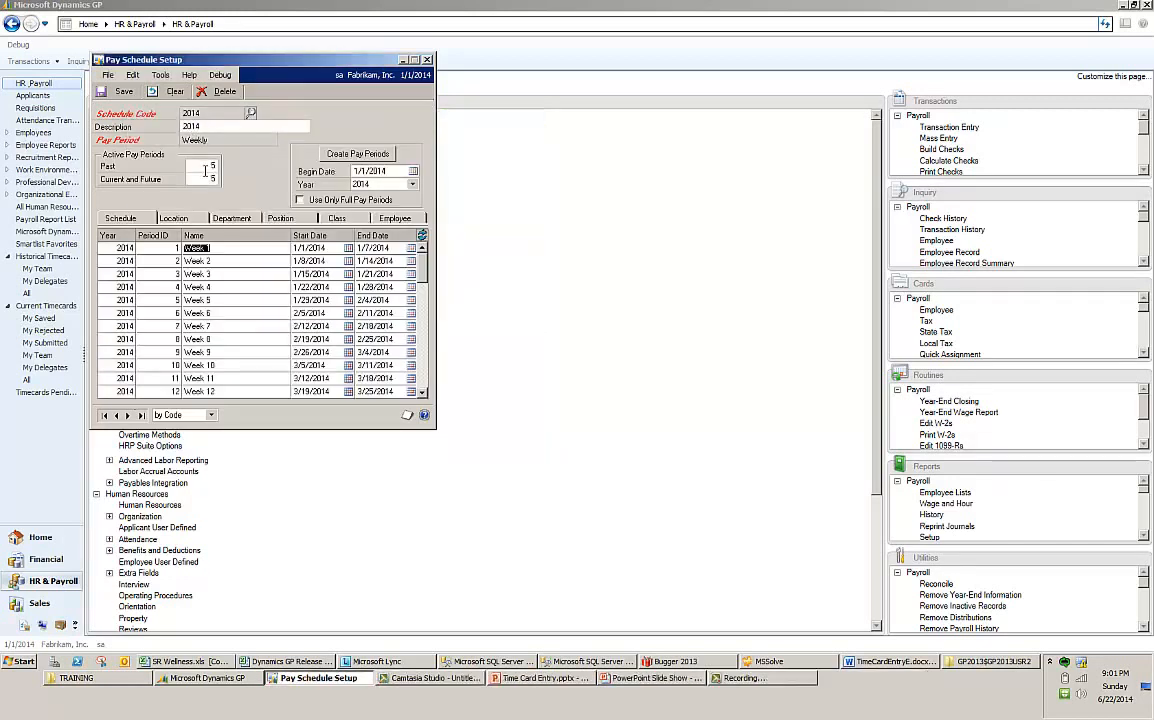
- Examine the past and the current and future active pay period settings of the 2014 schedule
left_click(206, 167)
left_click(206, 181)
left_click_drag(202, 167, 222, 169)
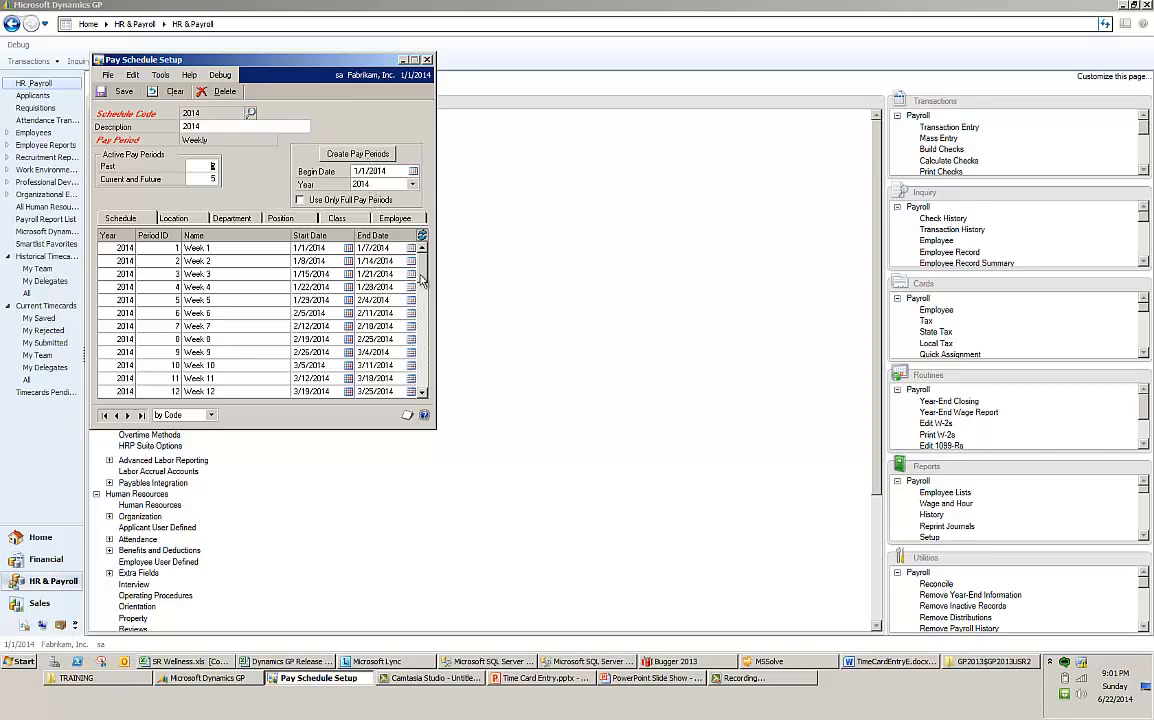
- Examine the 2014 schedule's remaining weekly periods and its location, department, position, class and employee assignments
scroll(423, 368, "down", 9)
scroll(423, 368, "down", 4)
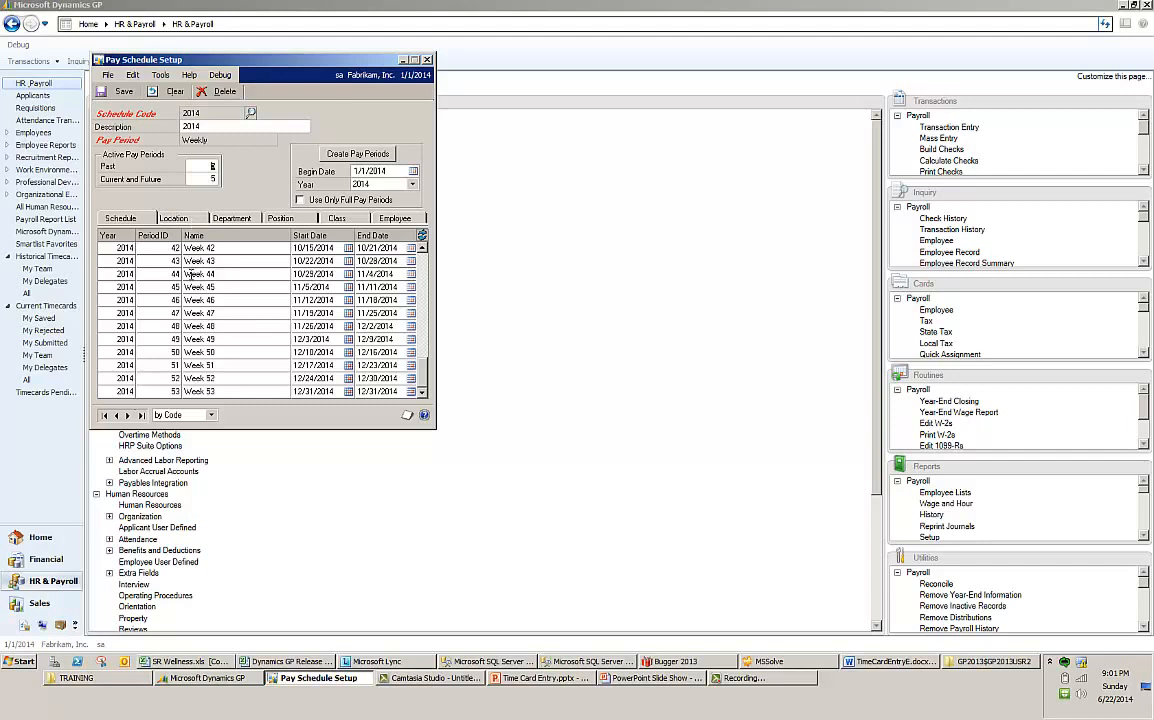
left_click(180, 219)
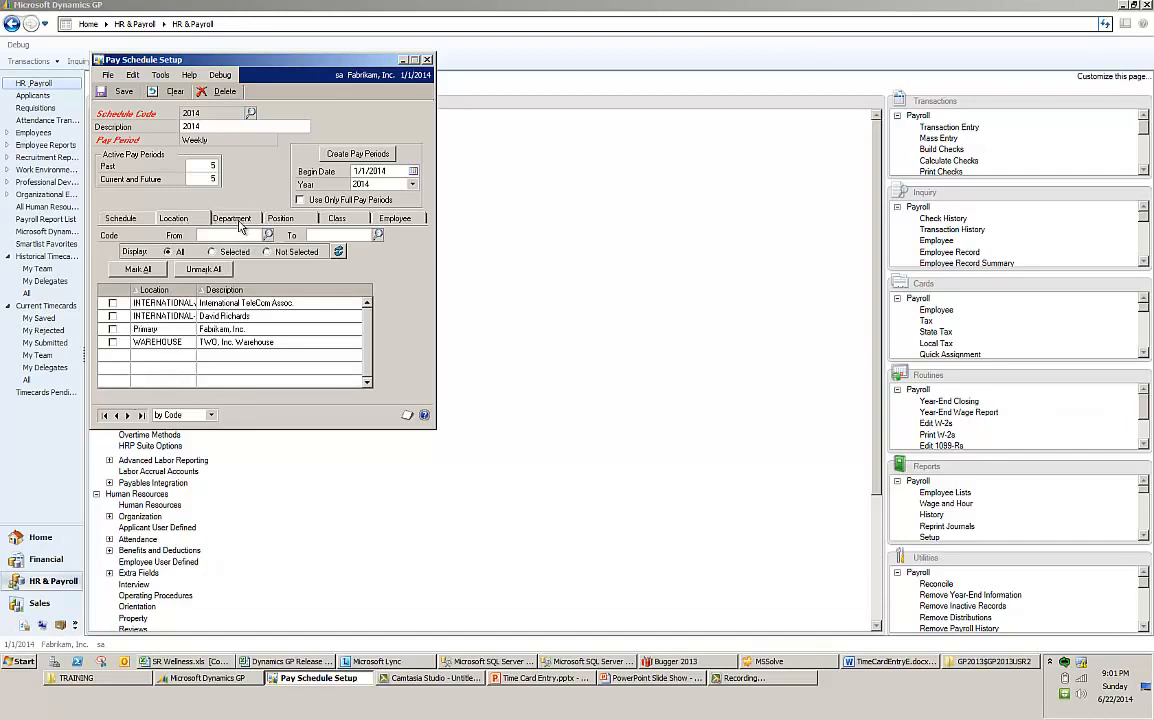
left_click(238, 222)
left_click(285, 220)
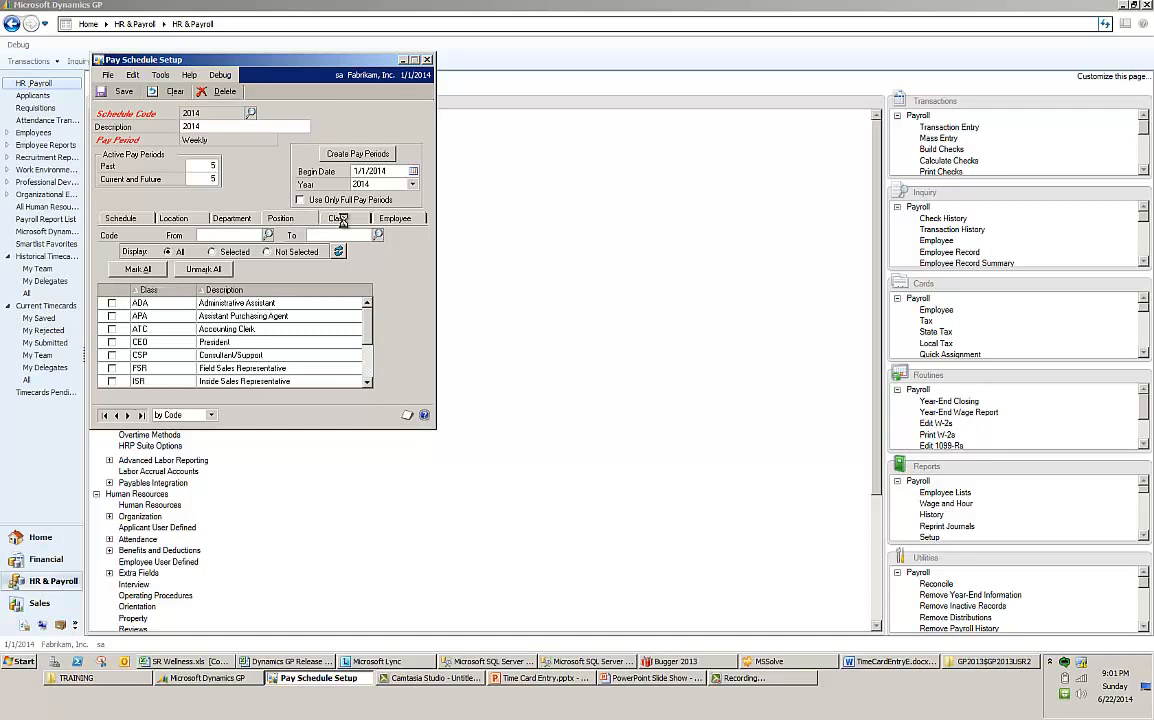
left_click(340, 220)
left_click(391, 222)
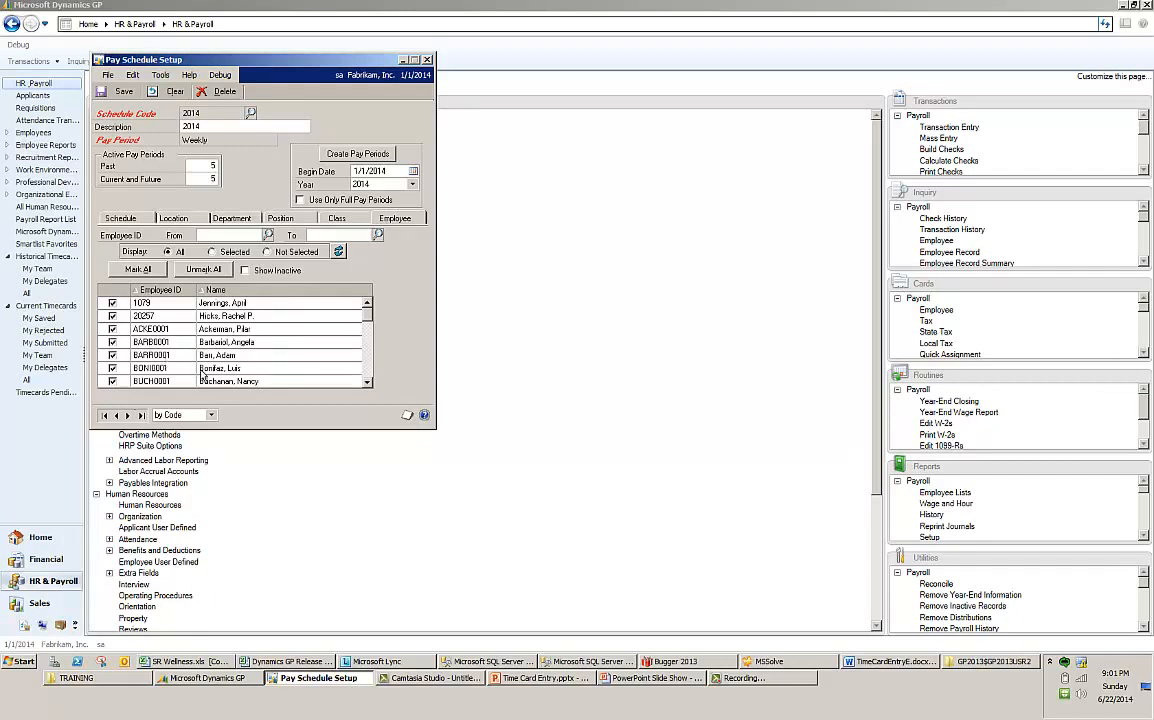
left_click(368, 382)
left_click(368, 382)
left_click(368, 383)
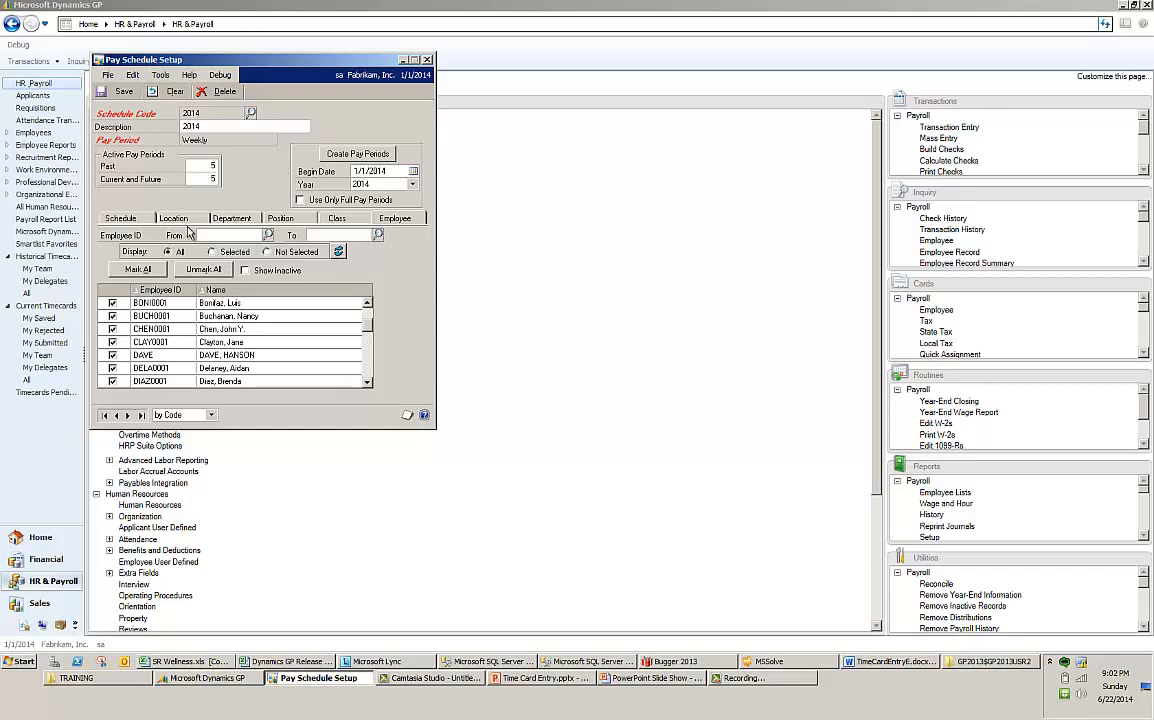
- Save the 2014 pay schedule and close Pay Schedule Setup
left_click(120, 91)
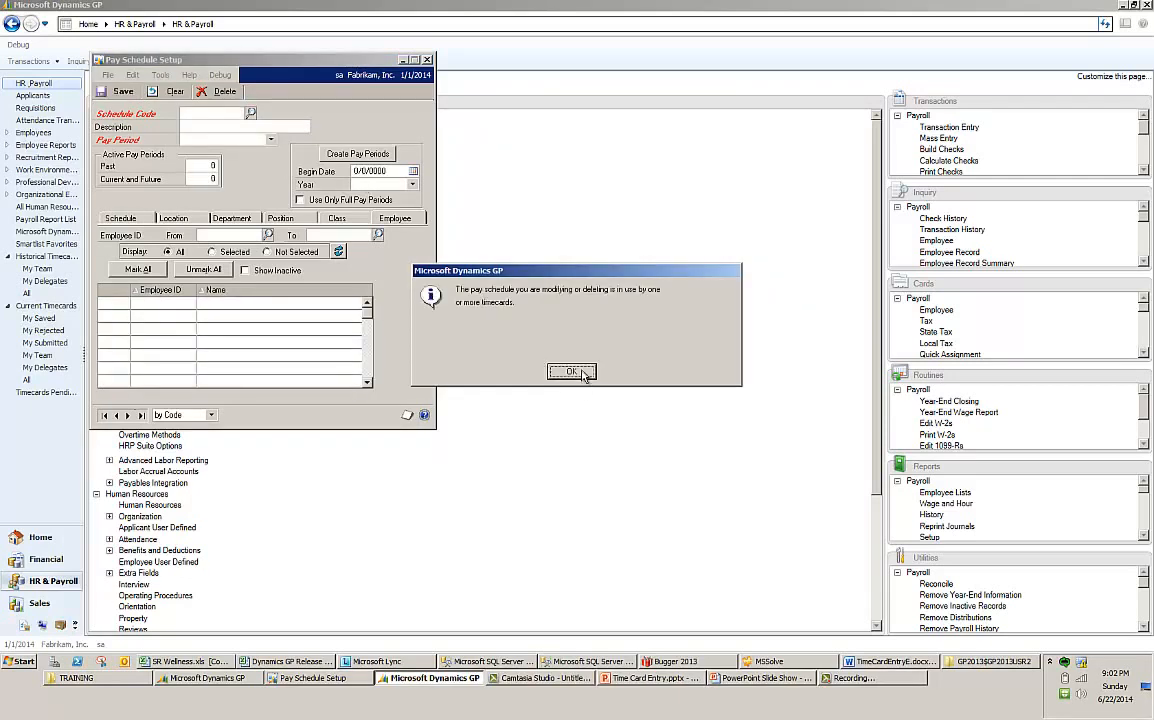
left_click(571, 372)
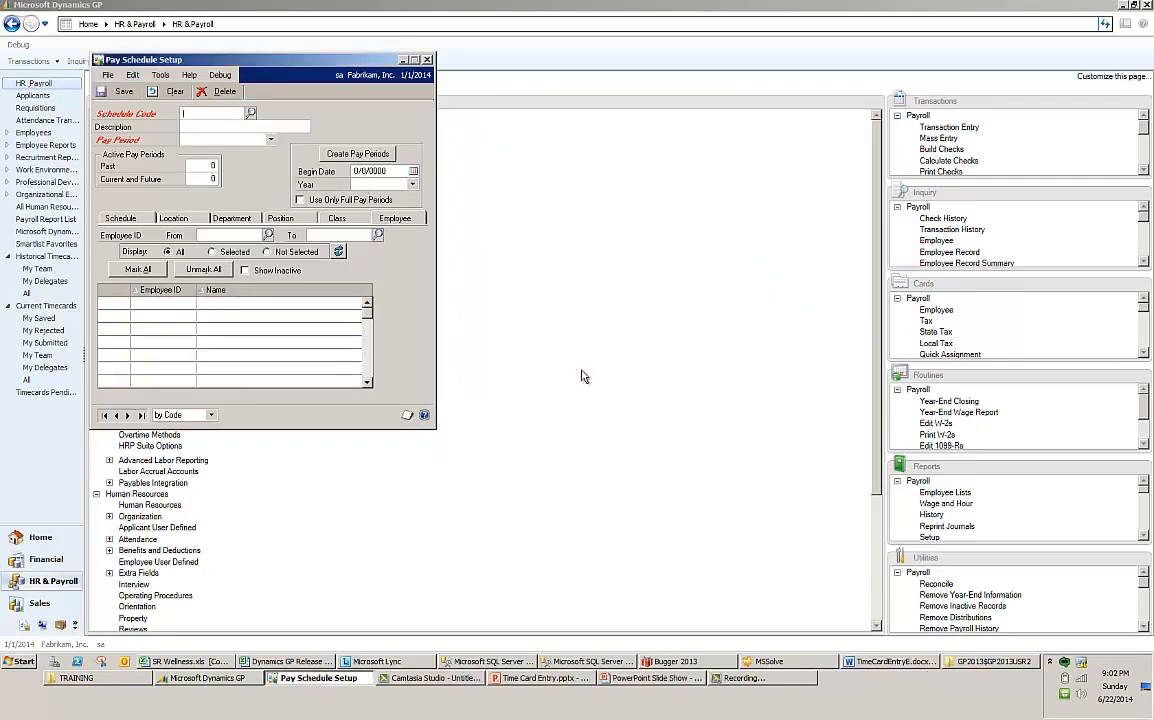
left_click(426, 60)
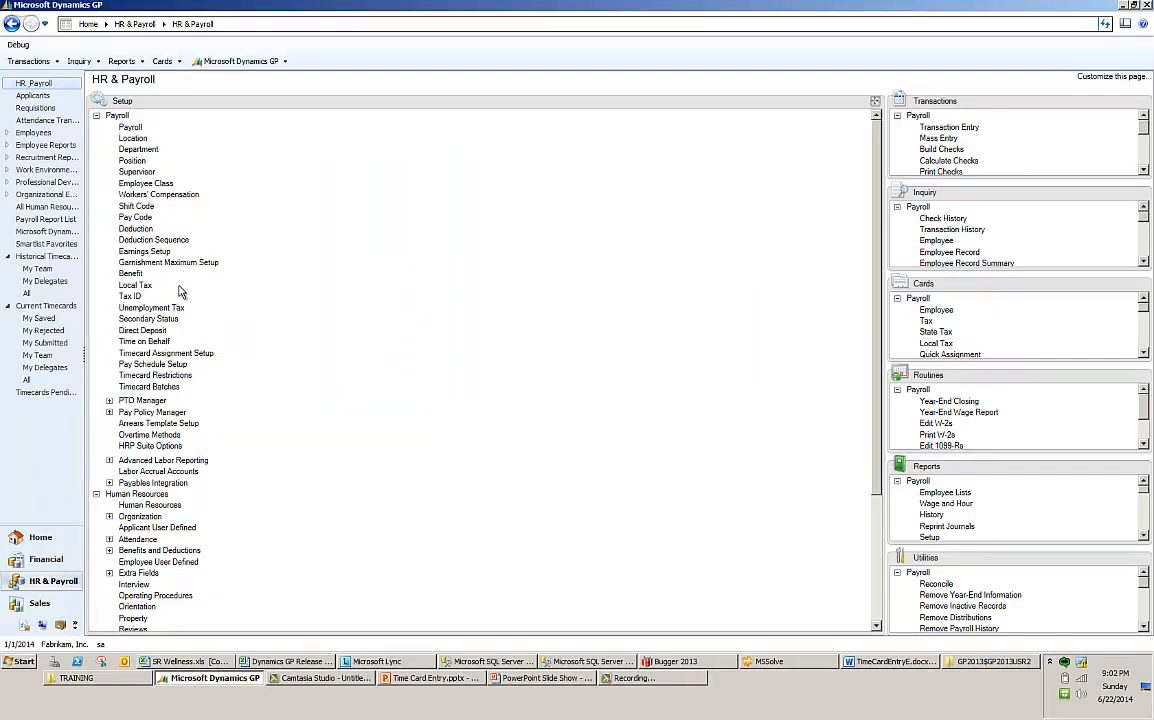
- Load the HOURLY code in Timecard Restriction Setup to review its hour limits and editable fields, and save the restriction
left_click(179, 377)
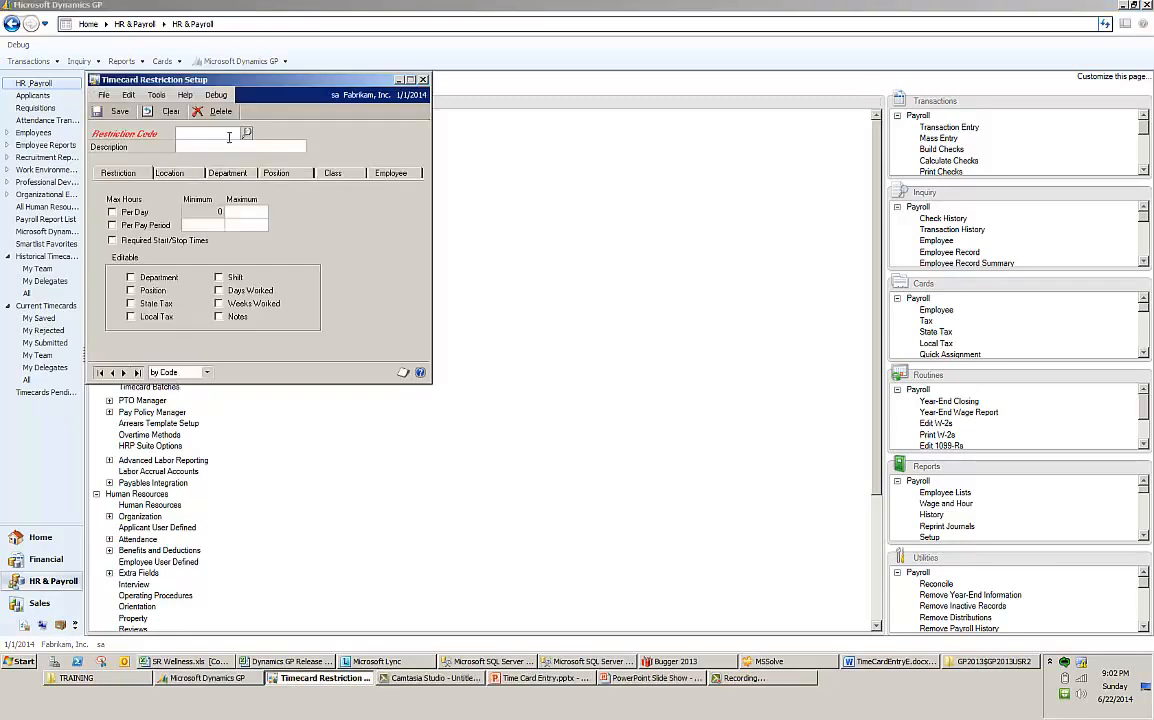
left_click(246, 133)
double_click(186, 202)
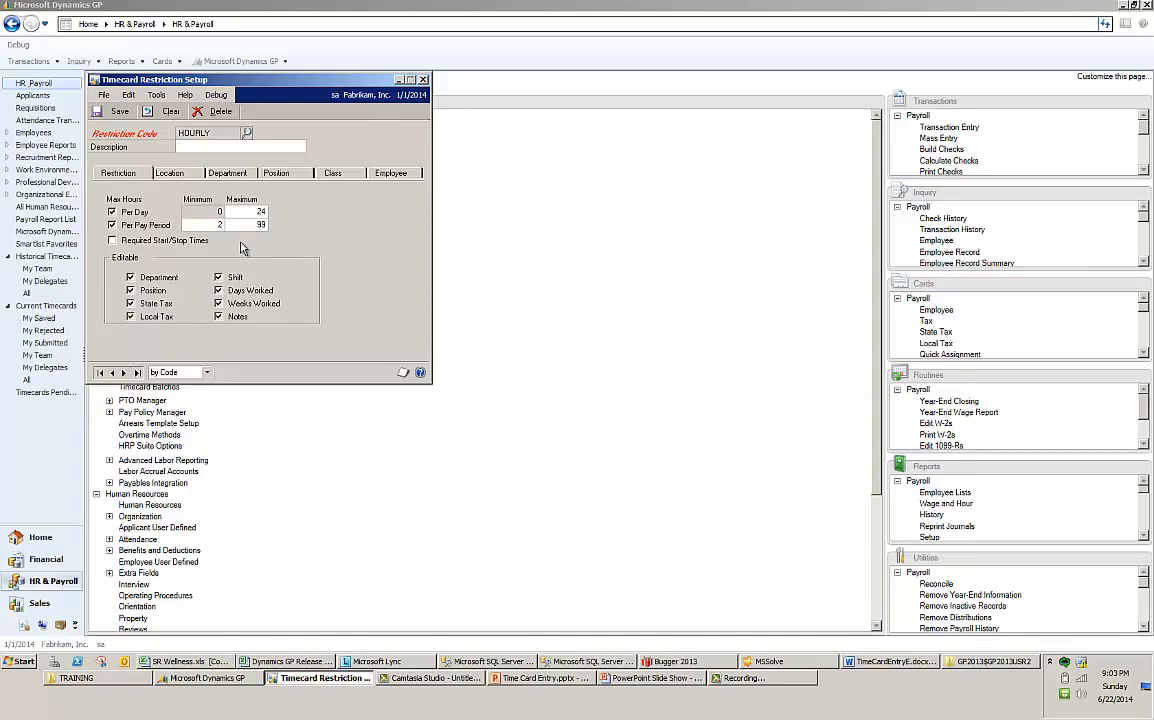
left_click(115, 111)
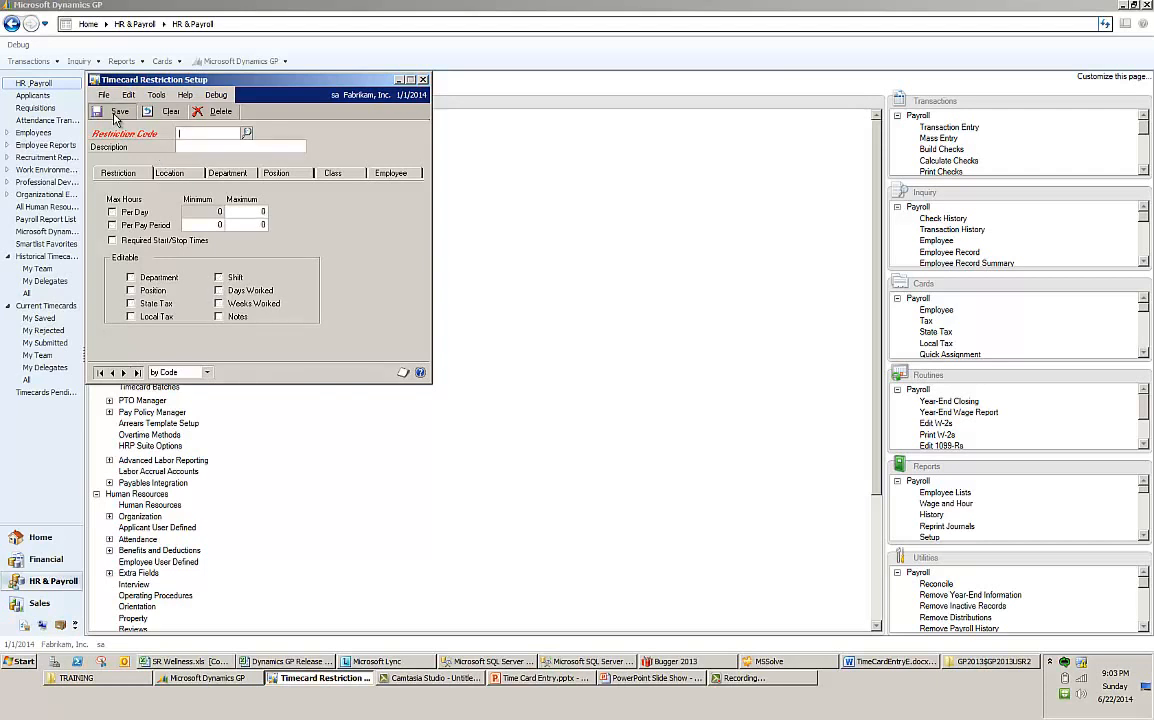
left_click(423, 79)
- Load the HOURLY prefix in Batch Prefix Setup for timecard batches
left_click(150, 386)
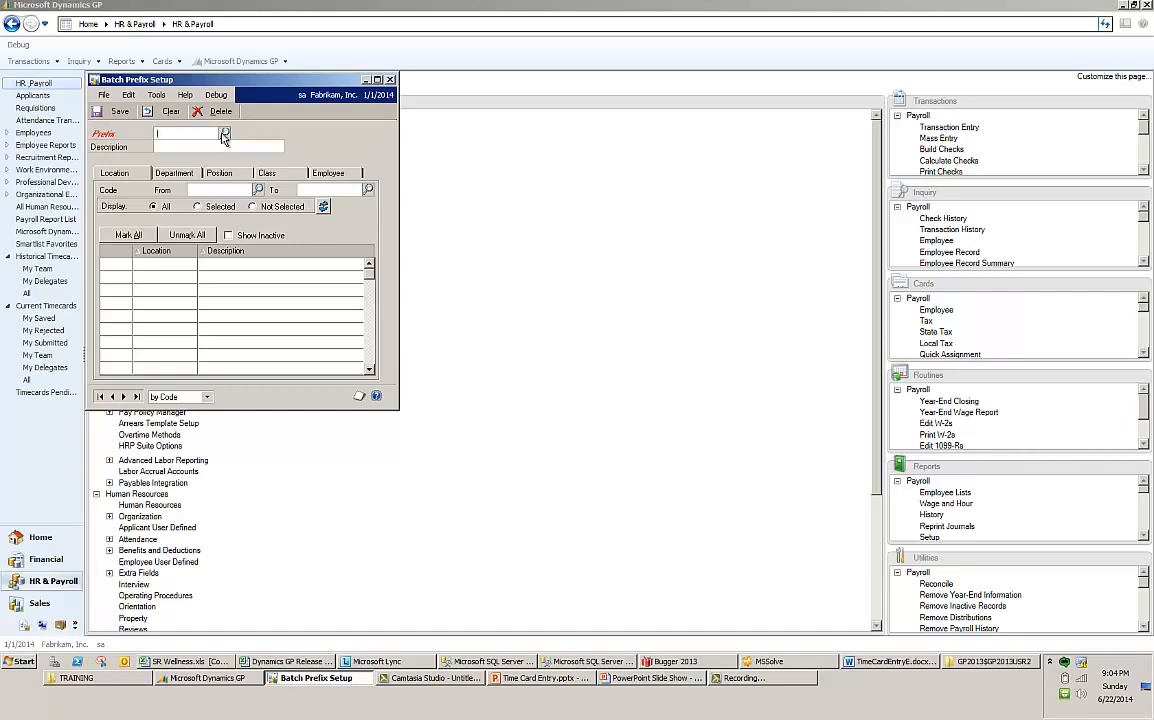
left_click(225, 135)
double_click(180, 203)
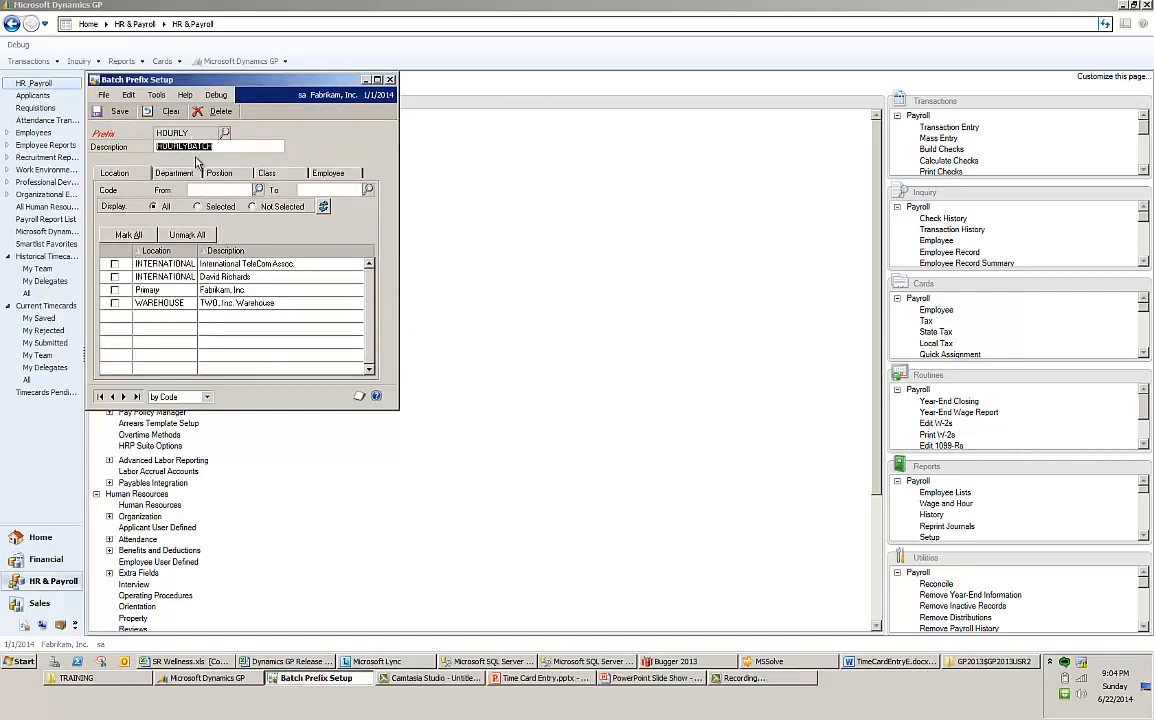
- Review the HOURLY prefix's department, position, class and employee assignments and save the batch prefix
left_click(162, 171)
left_click(213, 171)
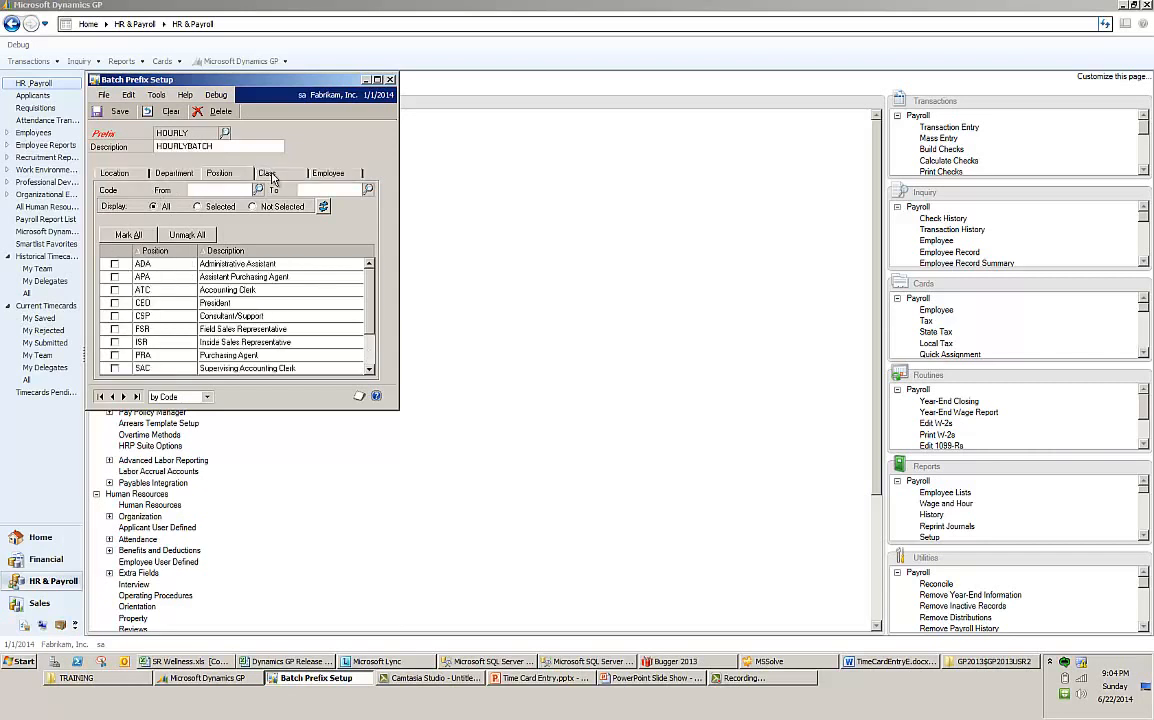
left_click(263, 171)
left_click(338, 175)
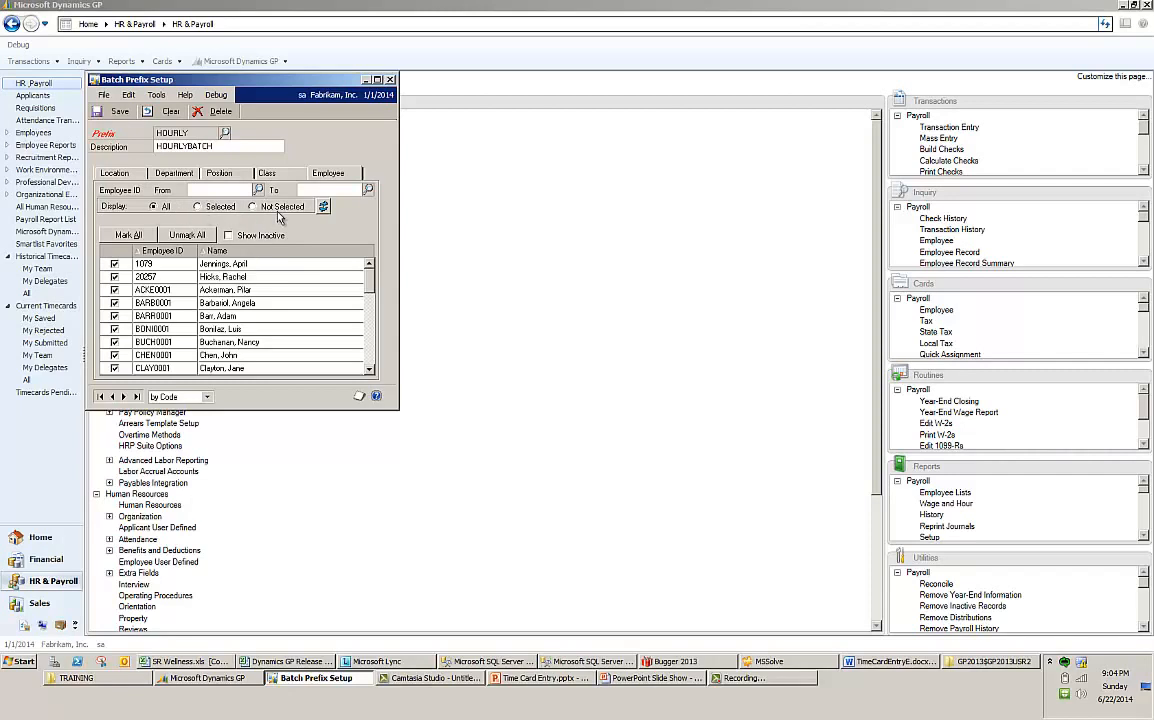
left_click(117, 116)
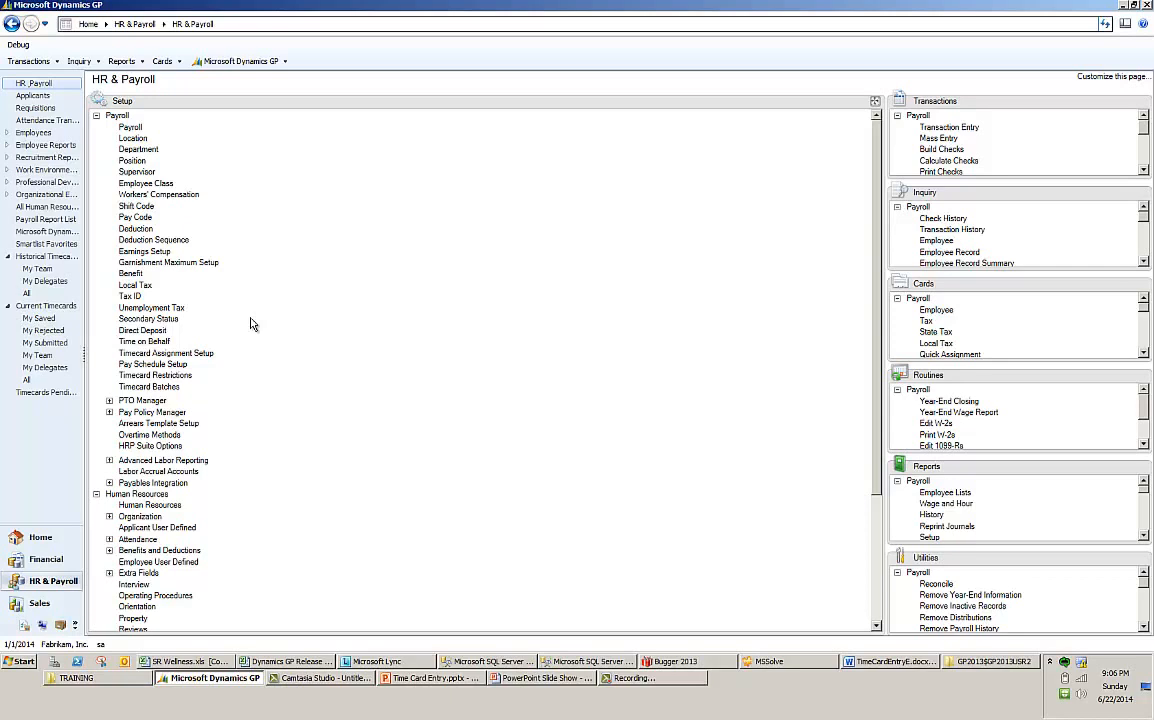
left_click(38, 537)
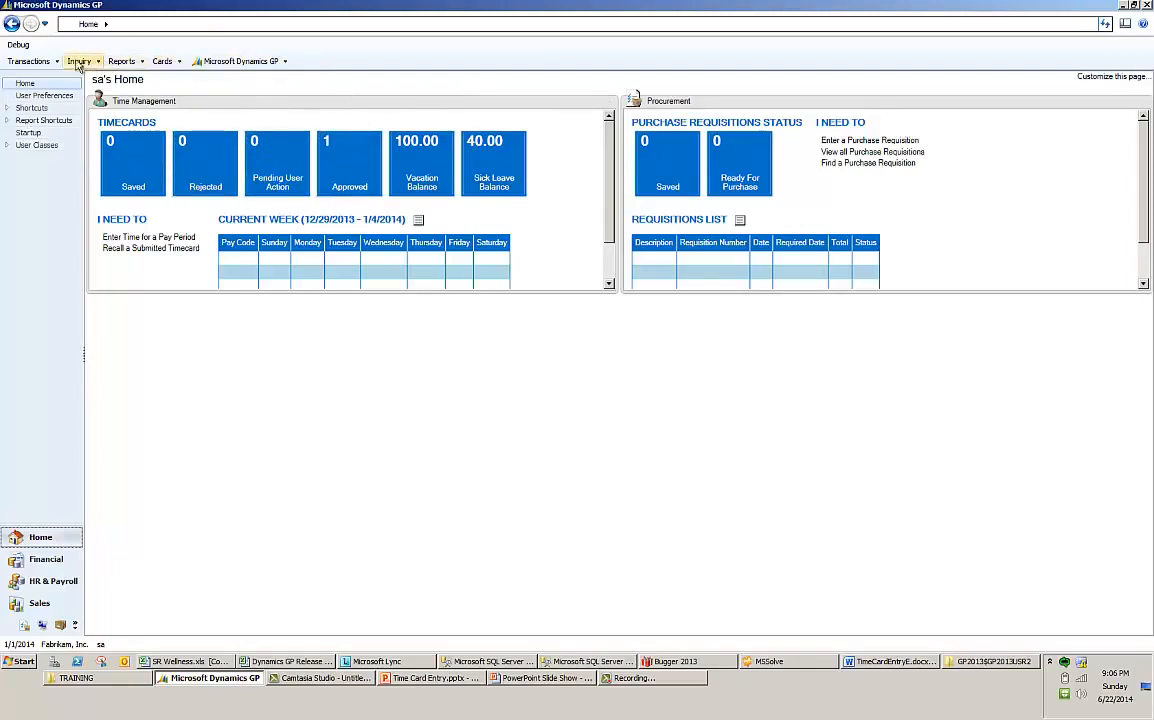
left_click(159, 62)
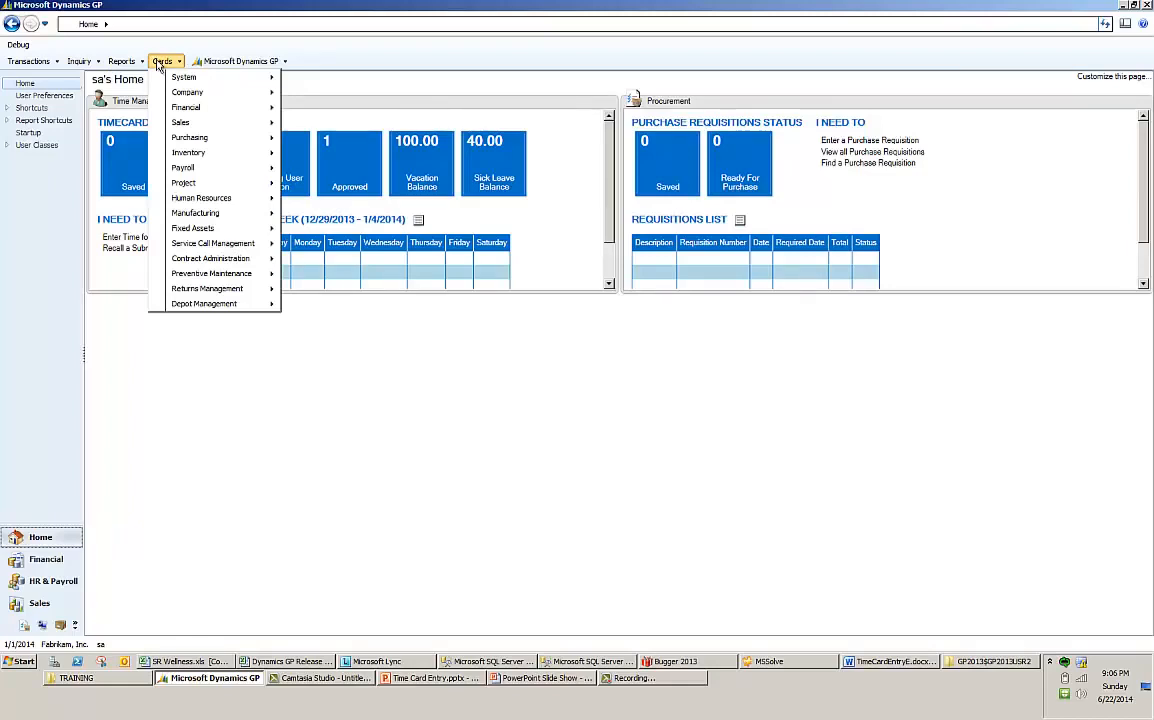
left_click(337, 53)
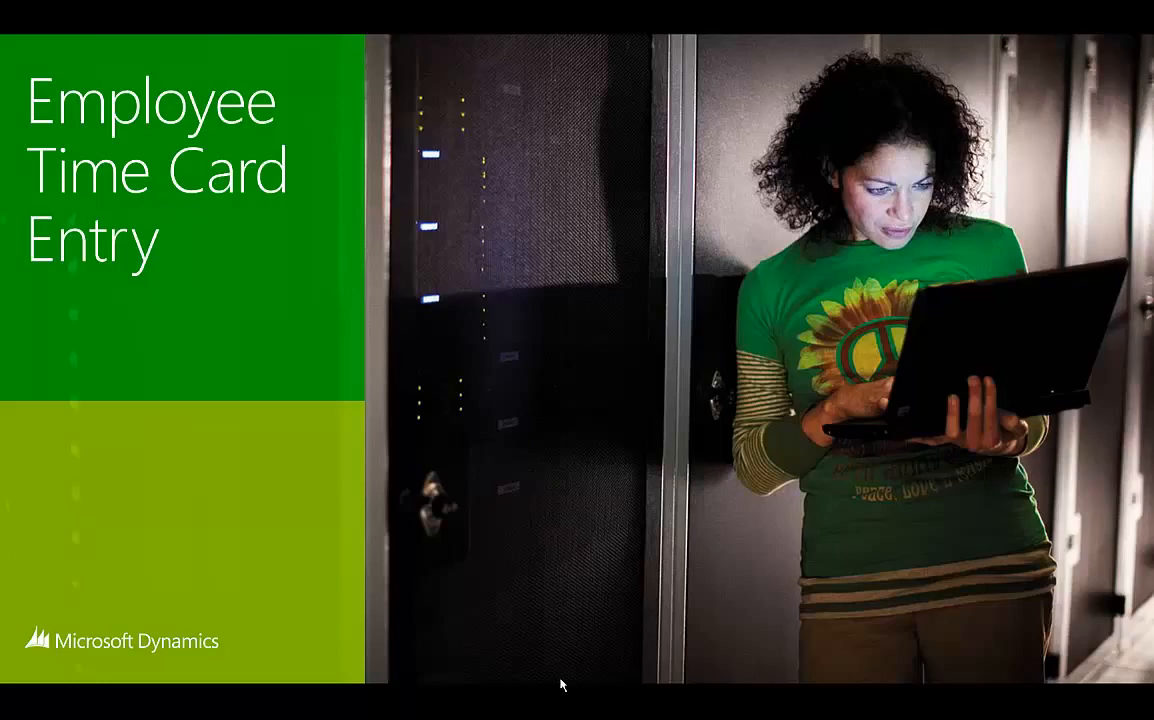
- Switch from the slide show to Microsoft Dynamics GP and display the full list of HR & Payroll cards
key("super")
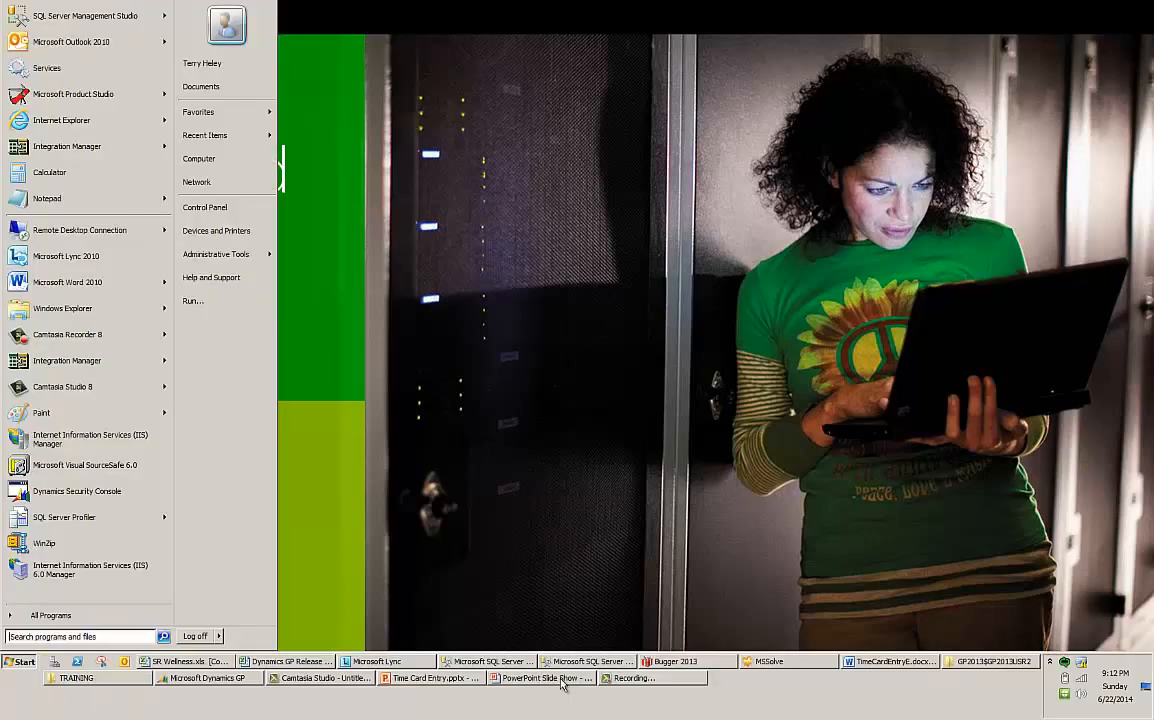
left_click(221, 680)
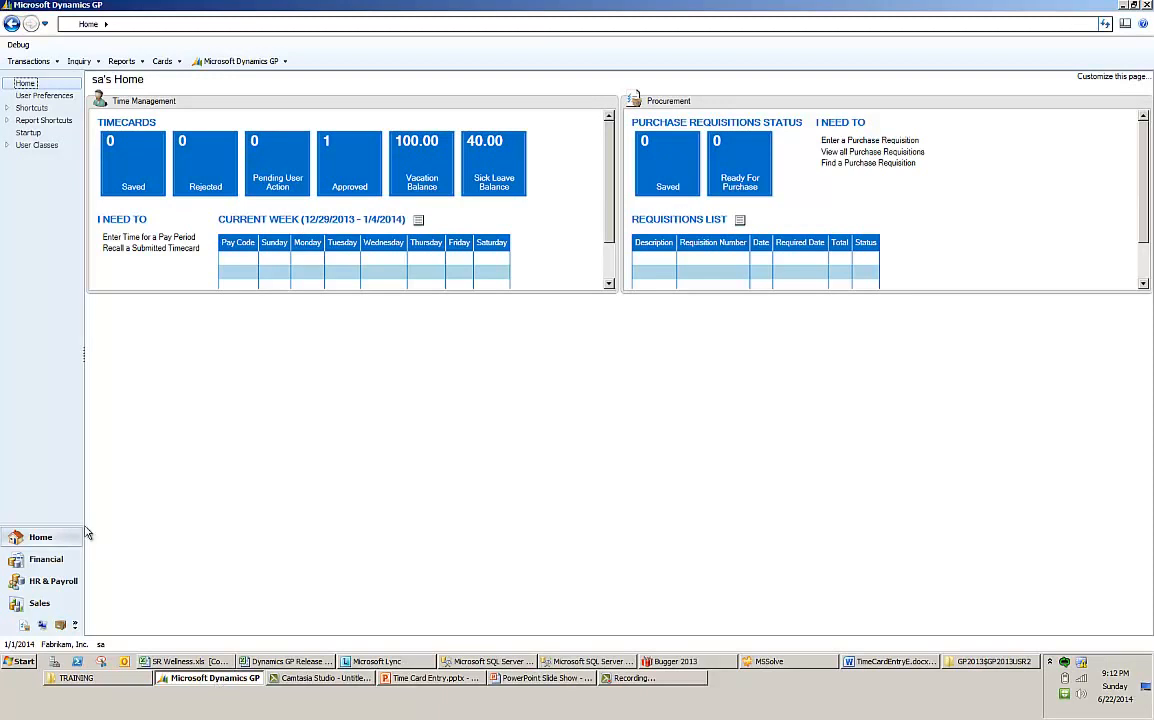
left_click(42, 584)
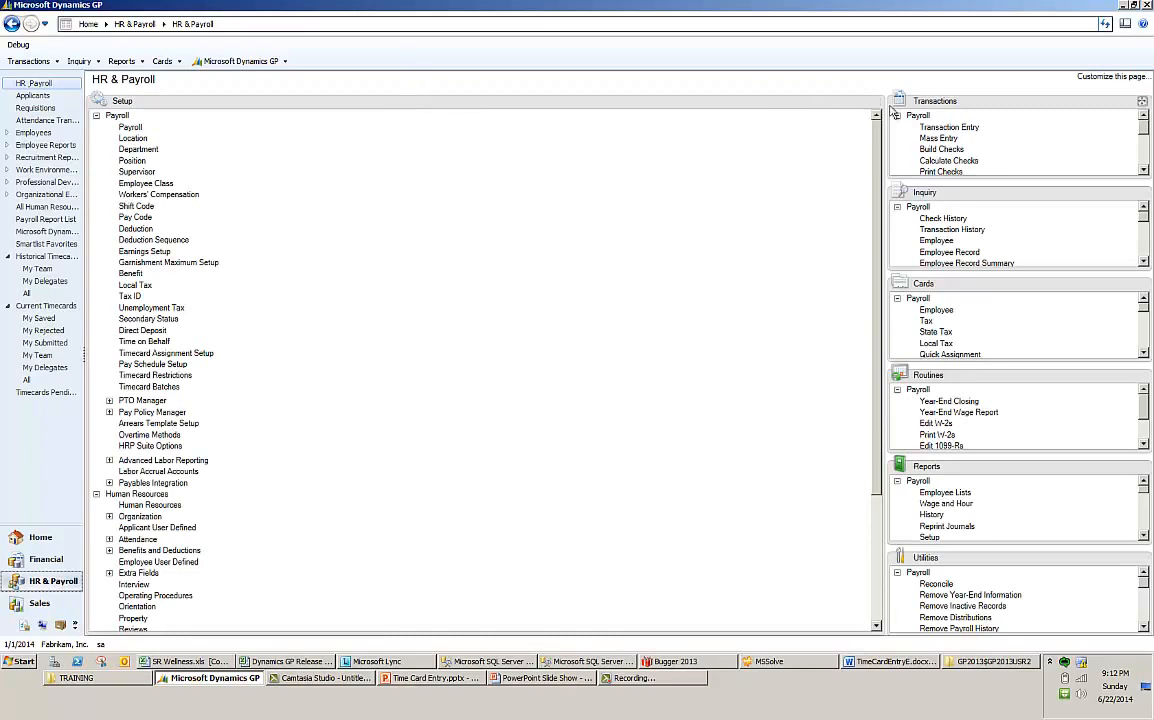
left_click(875, 104)
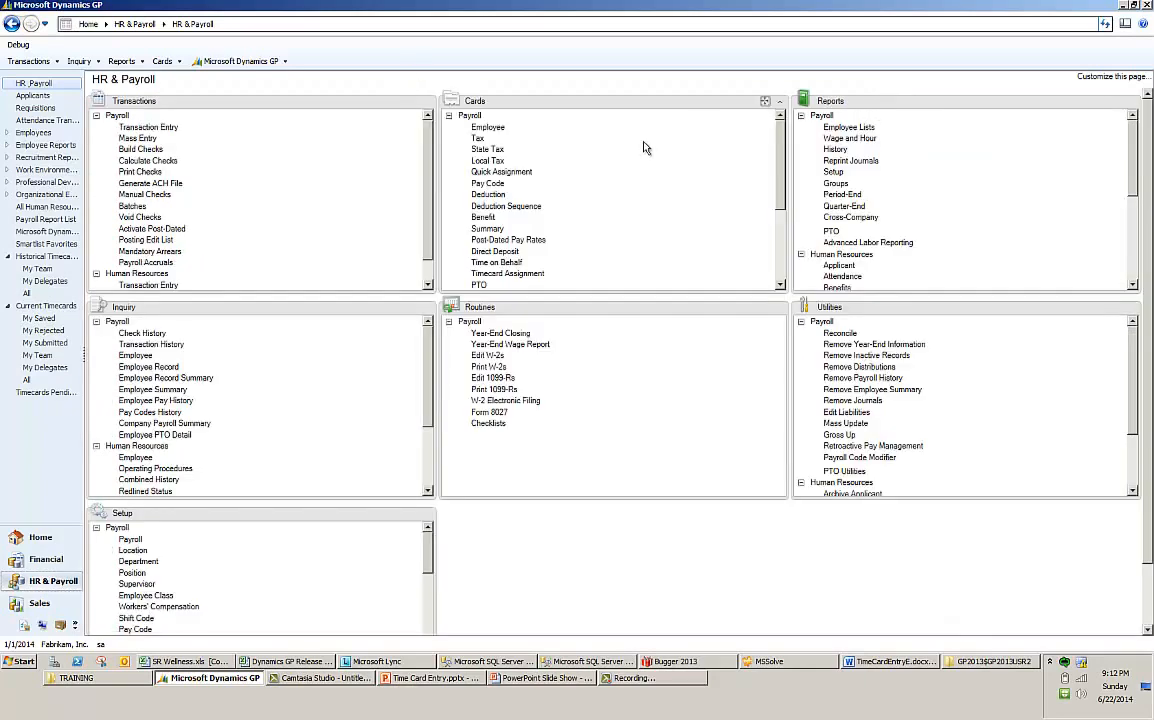
left_click(764, 102)
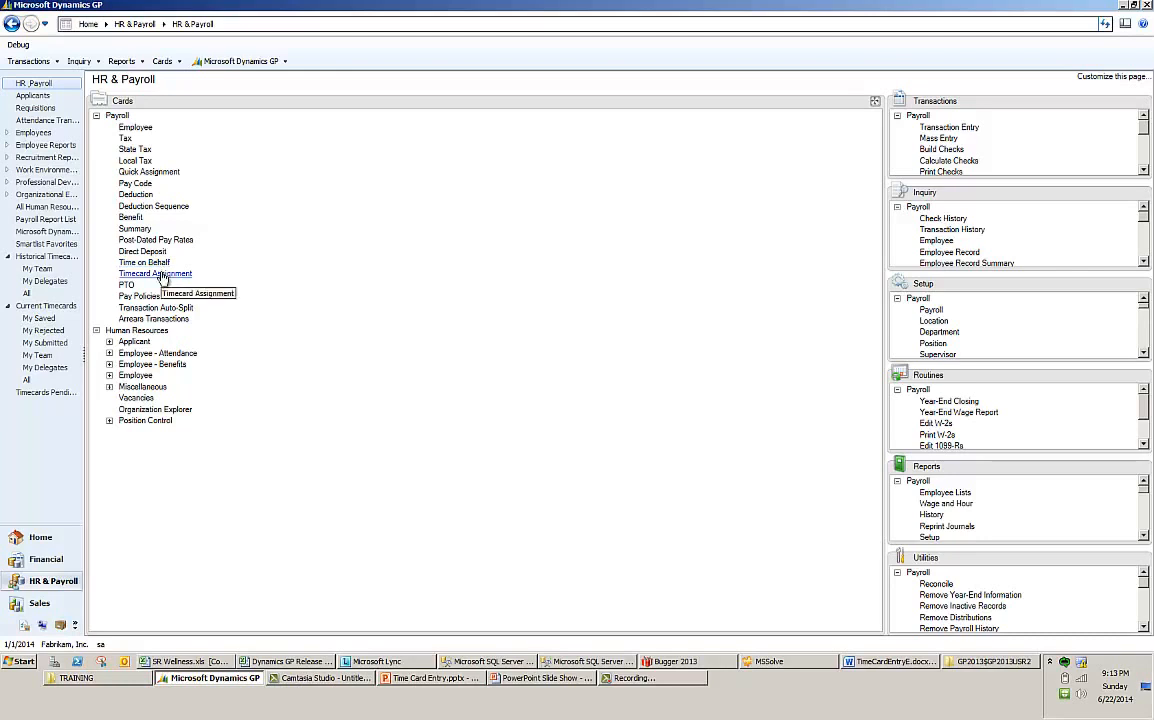
- Start an Employee Time on Behalf record with the employee's ID and the time on behalf code HOUR
left_click(158, 262)
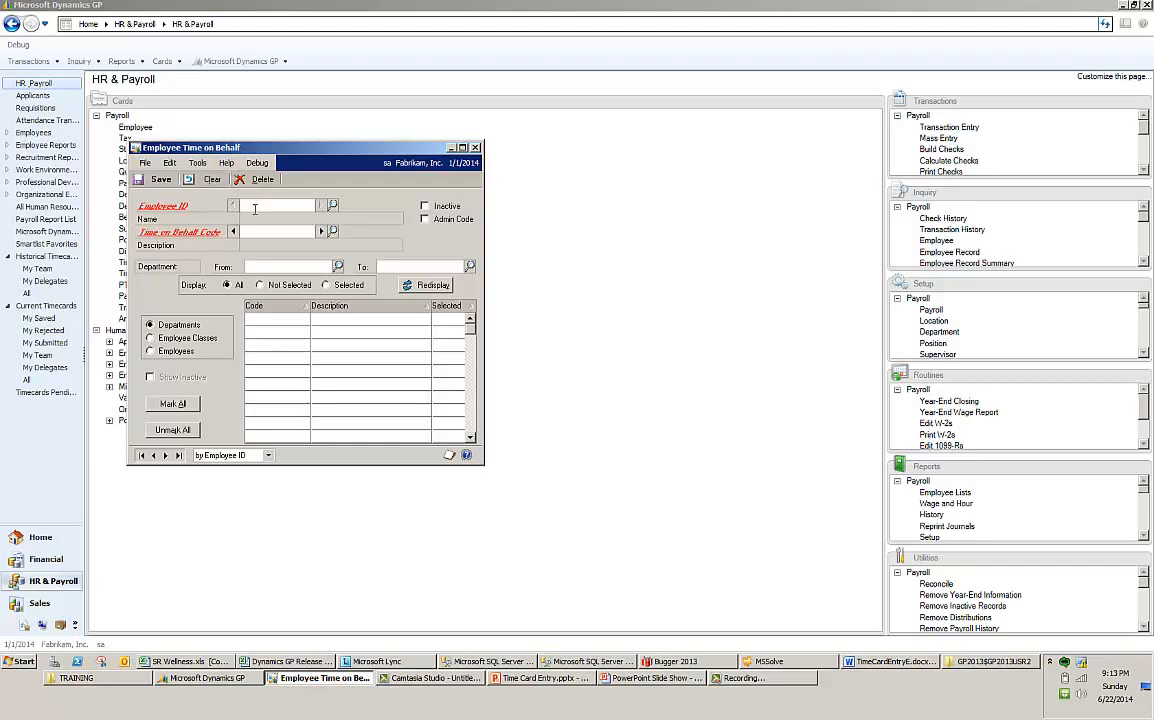
type("TERRY")
key("Tab")
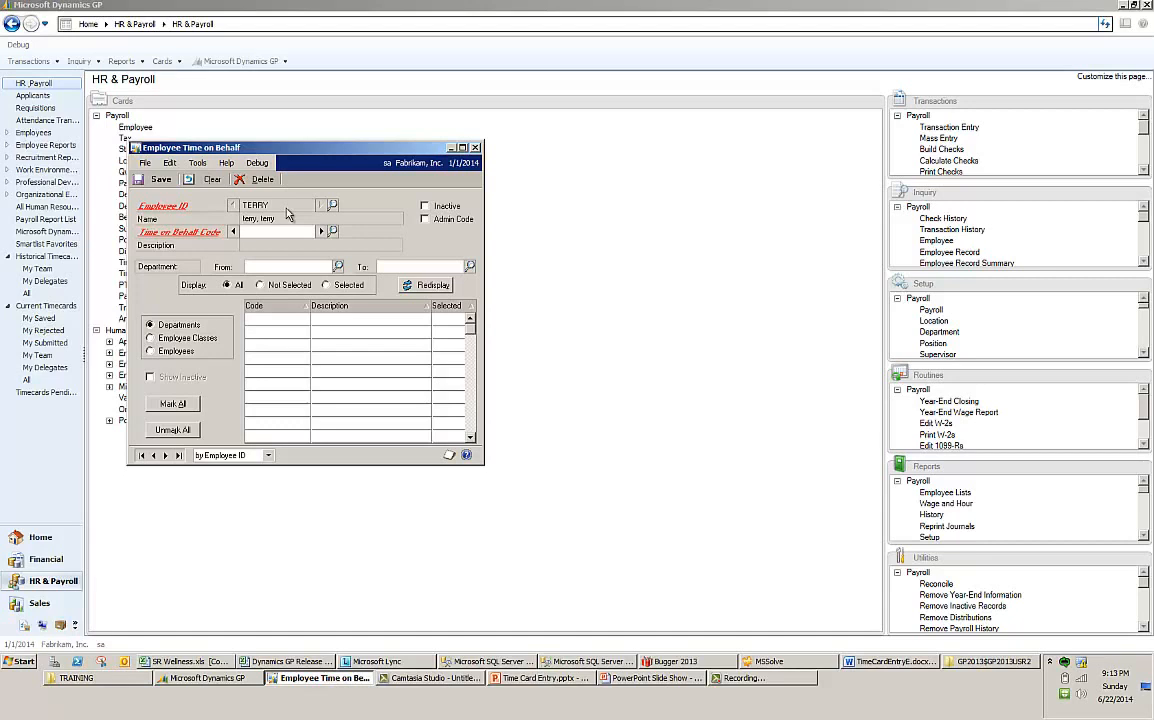
type("HOUR")
key("Tab")
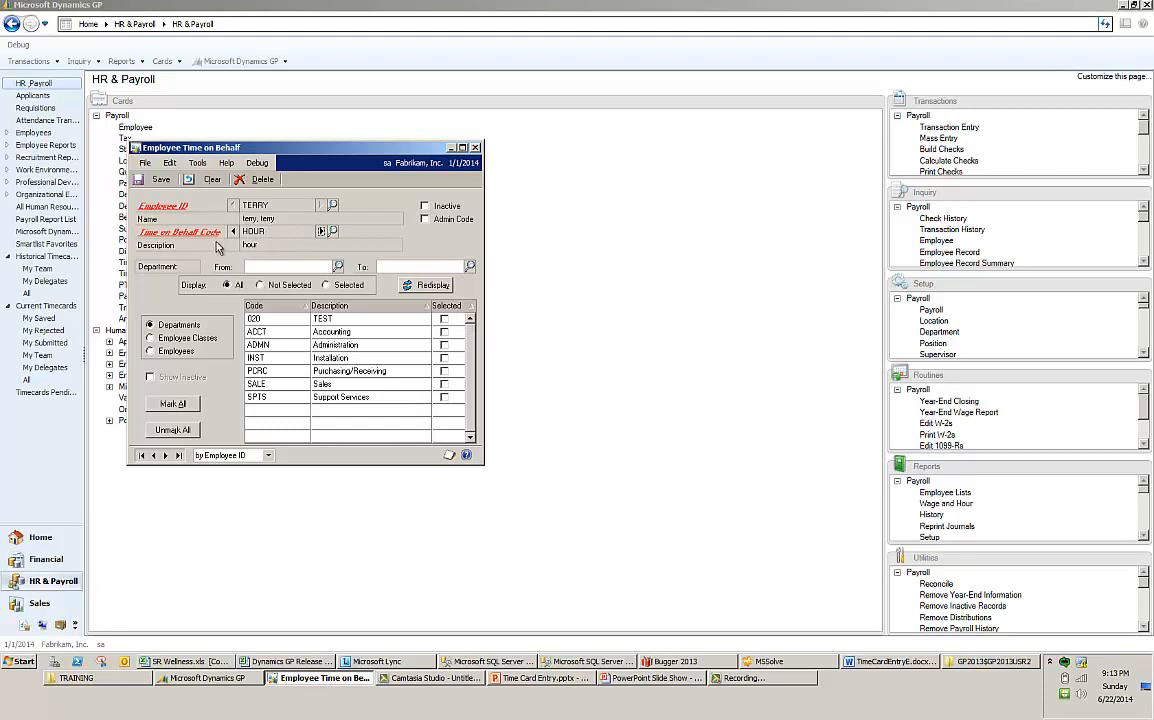
- Mark individual employees for the employee's HOUR time on behalf code and close the record
left_click(180, 354)
left_click(444, 332)
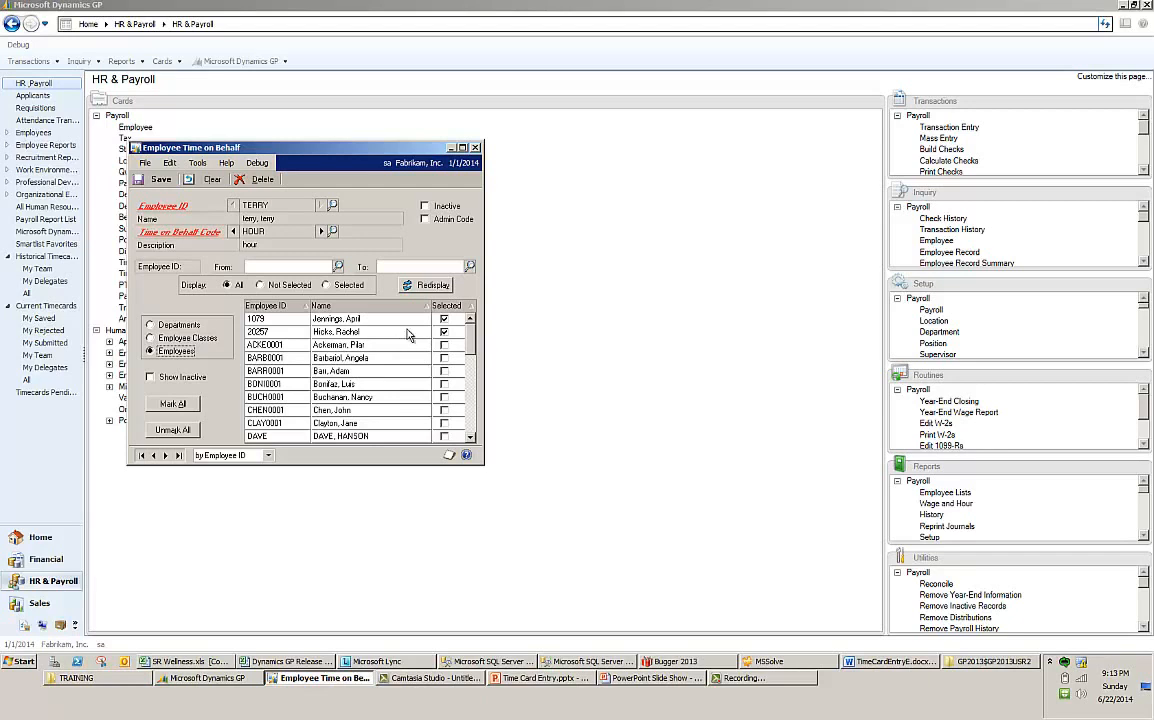
left_click_drag(475, 393, 481, 423)
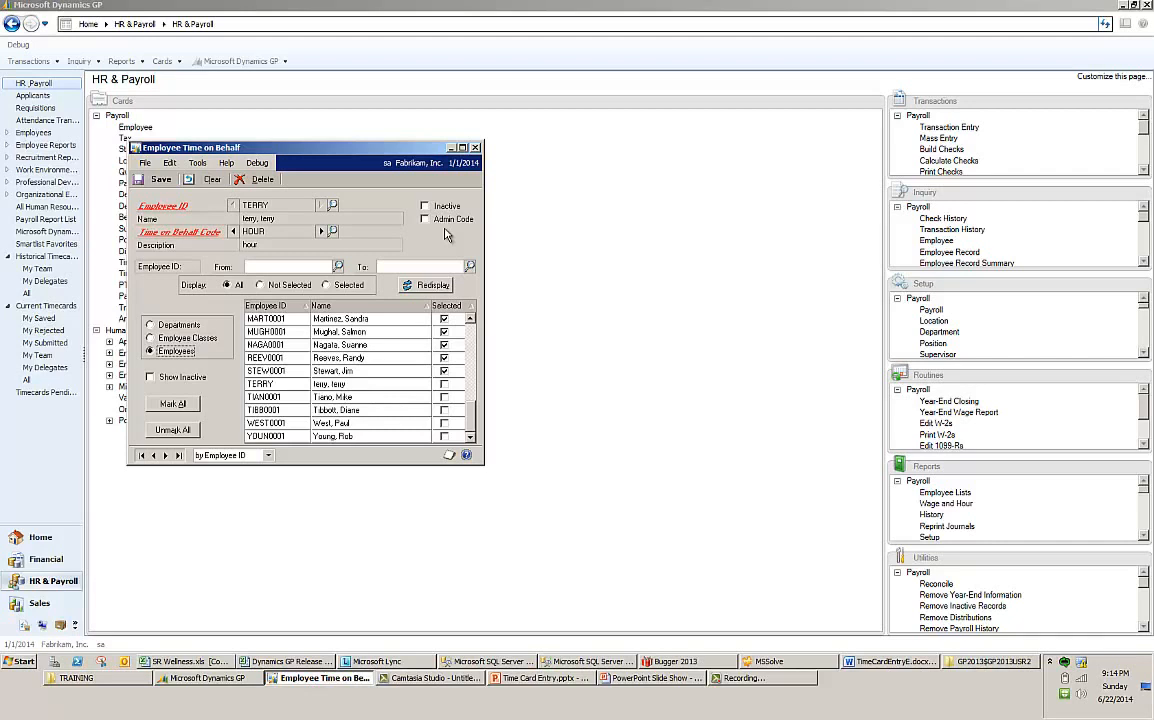
left_click(475, 148)
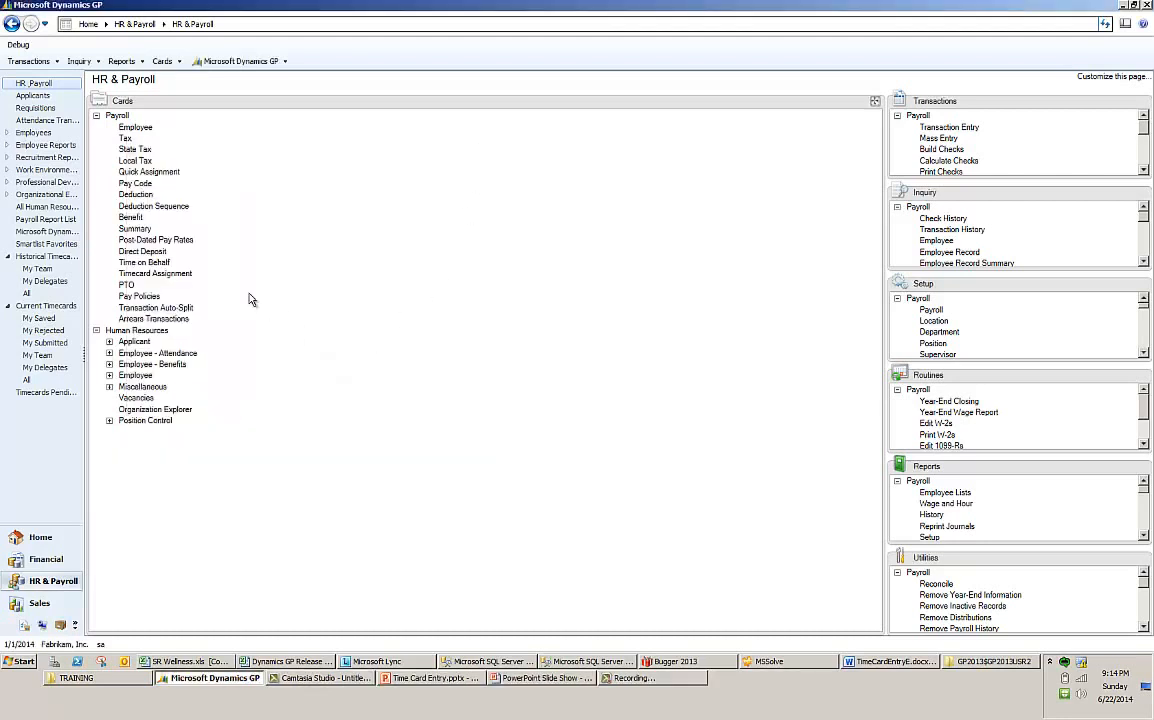
- Enter the employee's ID in Employee Timecard Assignment and load the DEFAULT assignment code
left_click(158, 275)
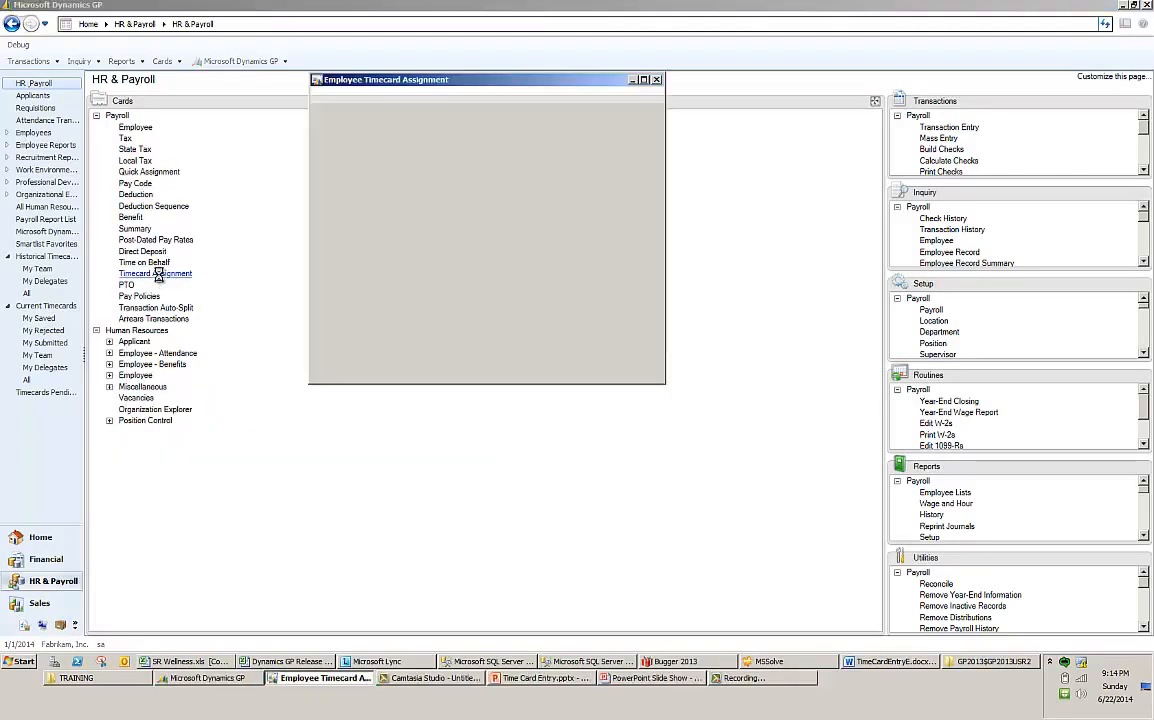
left_click_drag(400, 80, 262, 118)
type("TERRY")
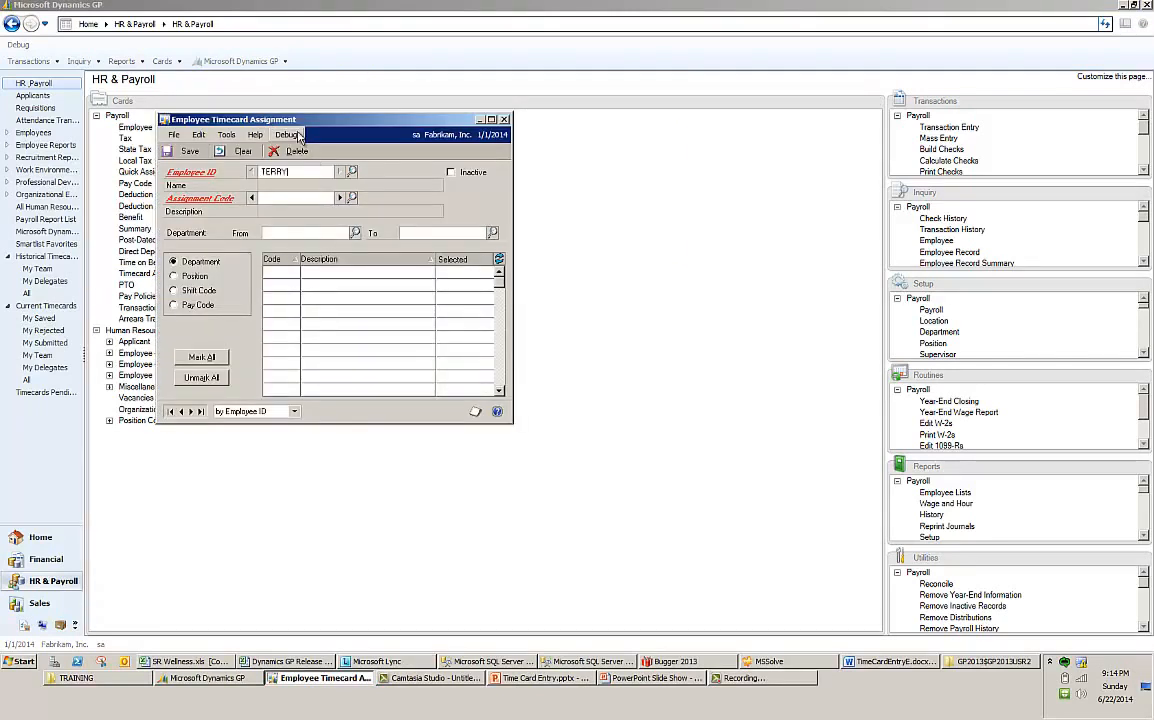
key("Tab")
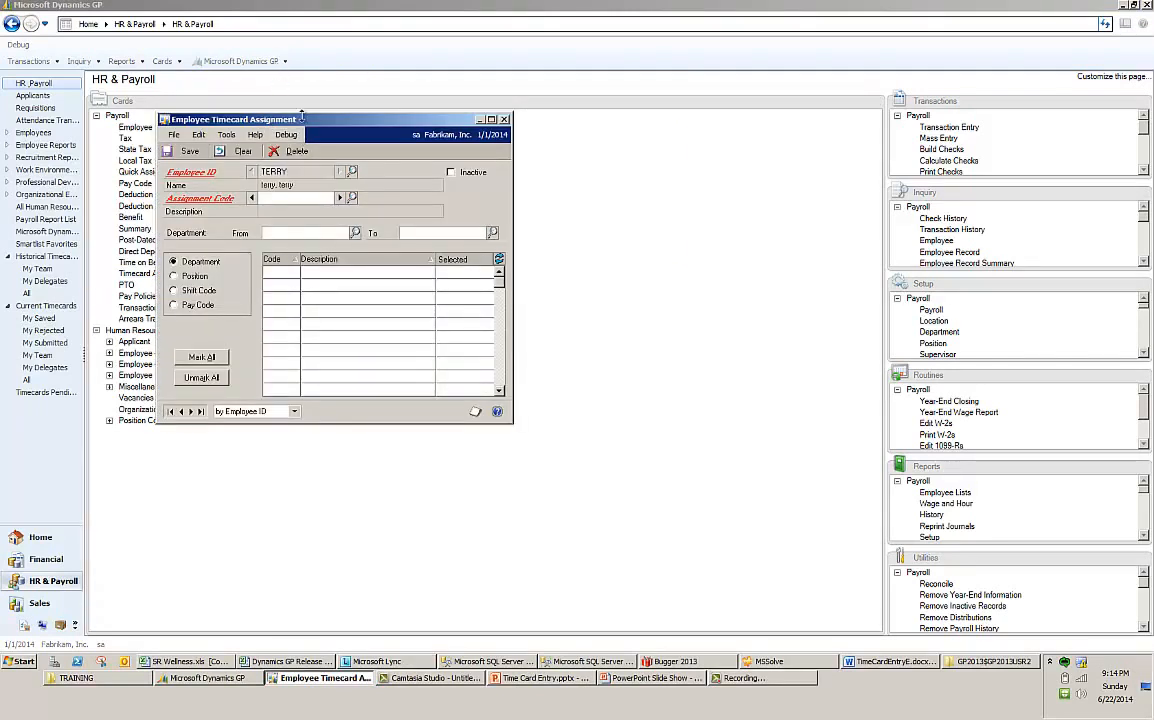
left_click(339, 199)
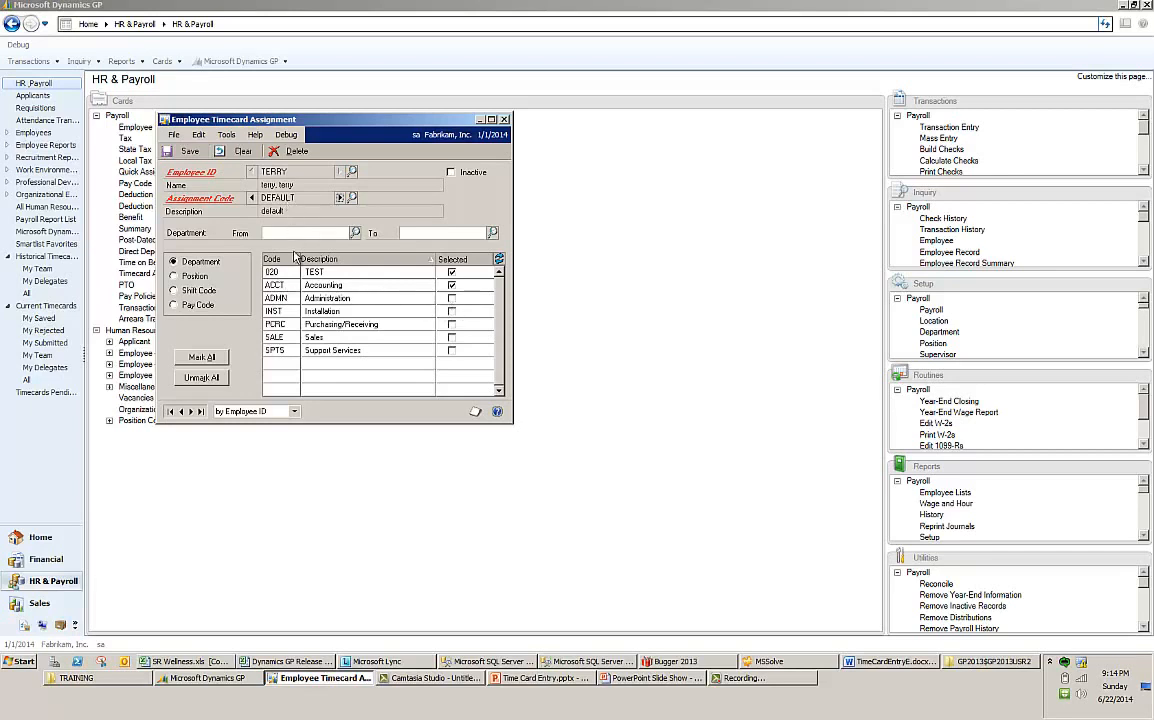
- Add the ADMN, INST, PCRC, SALE and SPTS departments to the employee's DEFAULT timecard assignment
left_click(451, 298)
left_click(451, 311)
left_click(451, 324)
left_click(451, 337)
left_click(451, 350)
- Add the Accounting Clerk and President positions to the employee's DEFAULT timecard assignment
left_click(190, 276)
left_click(451, 298)
left_click(451, 311)
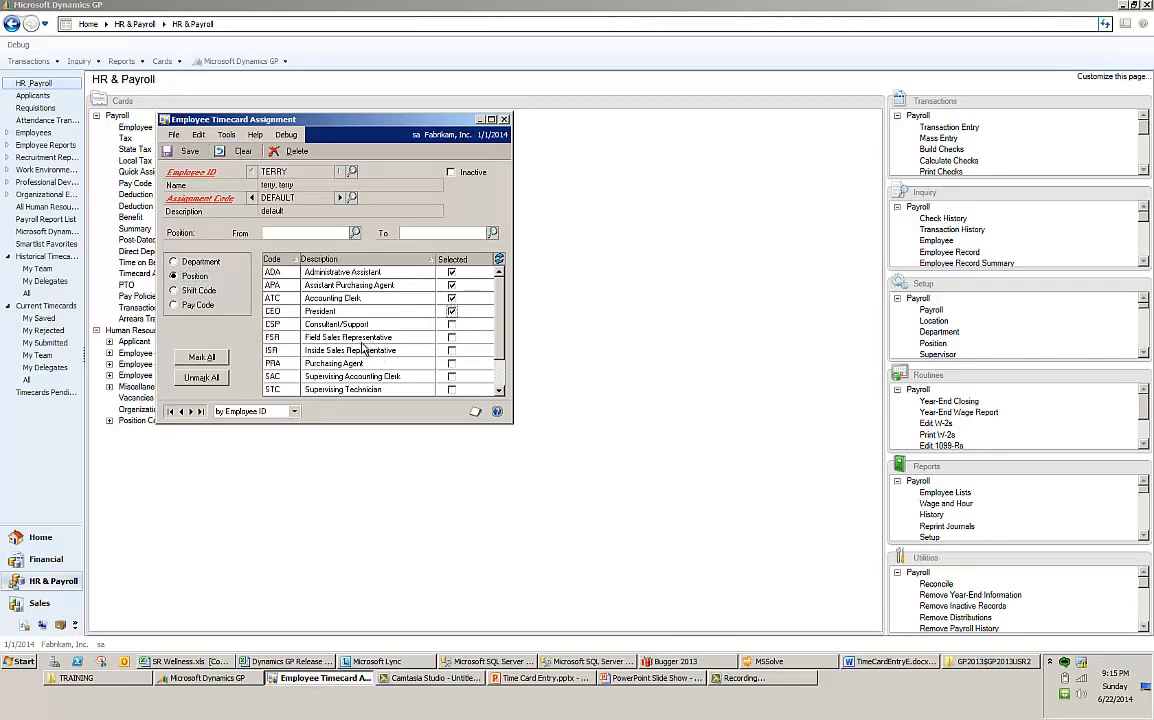
- Review the shift codes and pay codes in the employee's DEFAULT timecard assignment, clearing and closing the record when done
left_click(173, 290)
left_click(174, 305)
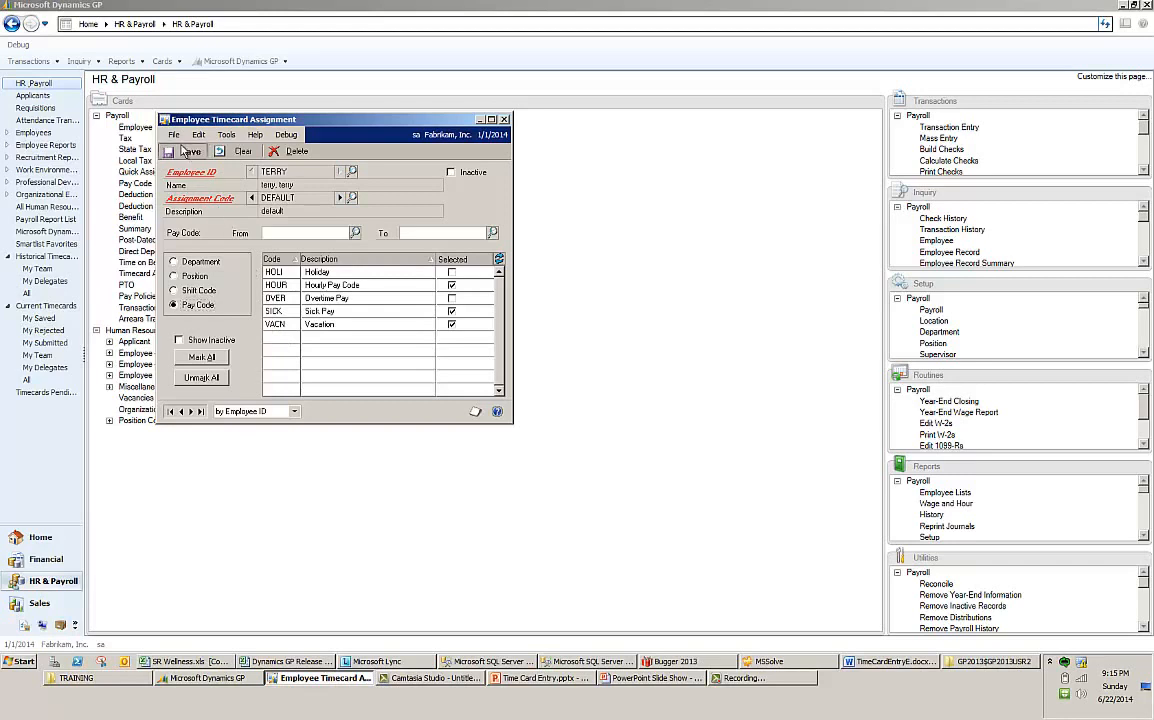
left_click(232, 153)
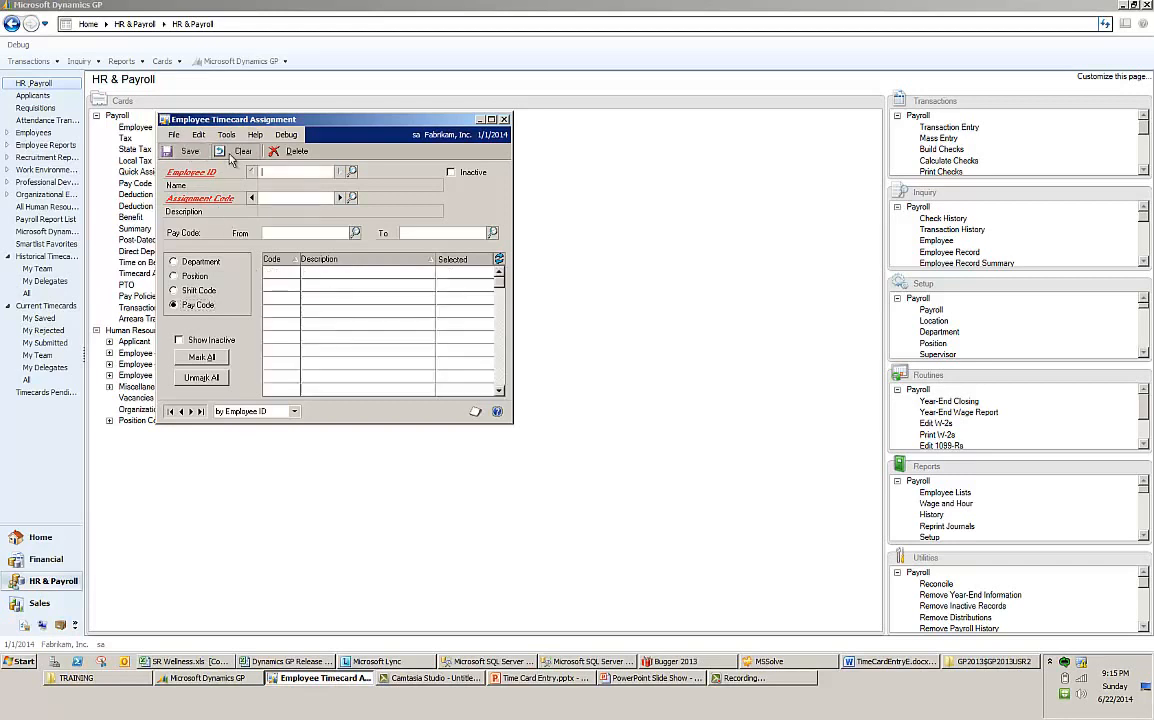
left_click(504, 120)
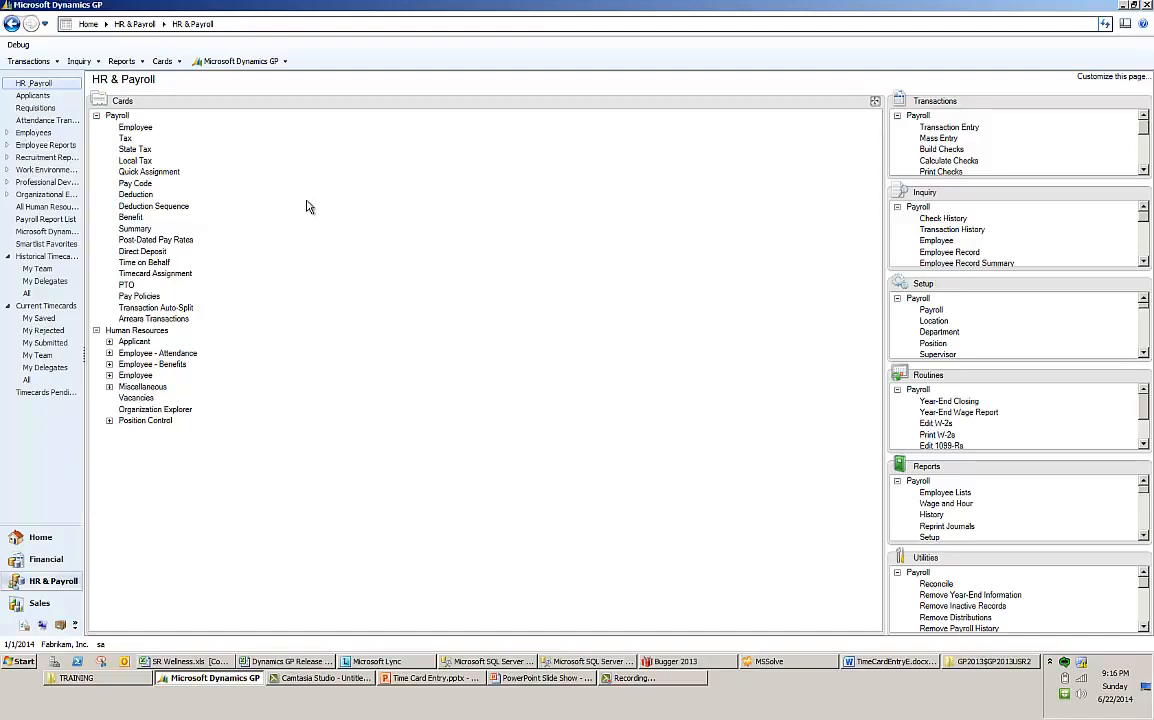
- Load the employee's payroll maintenance record by employee ID and check the GP User ID in the additional information
left_click(140, 128)
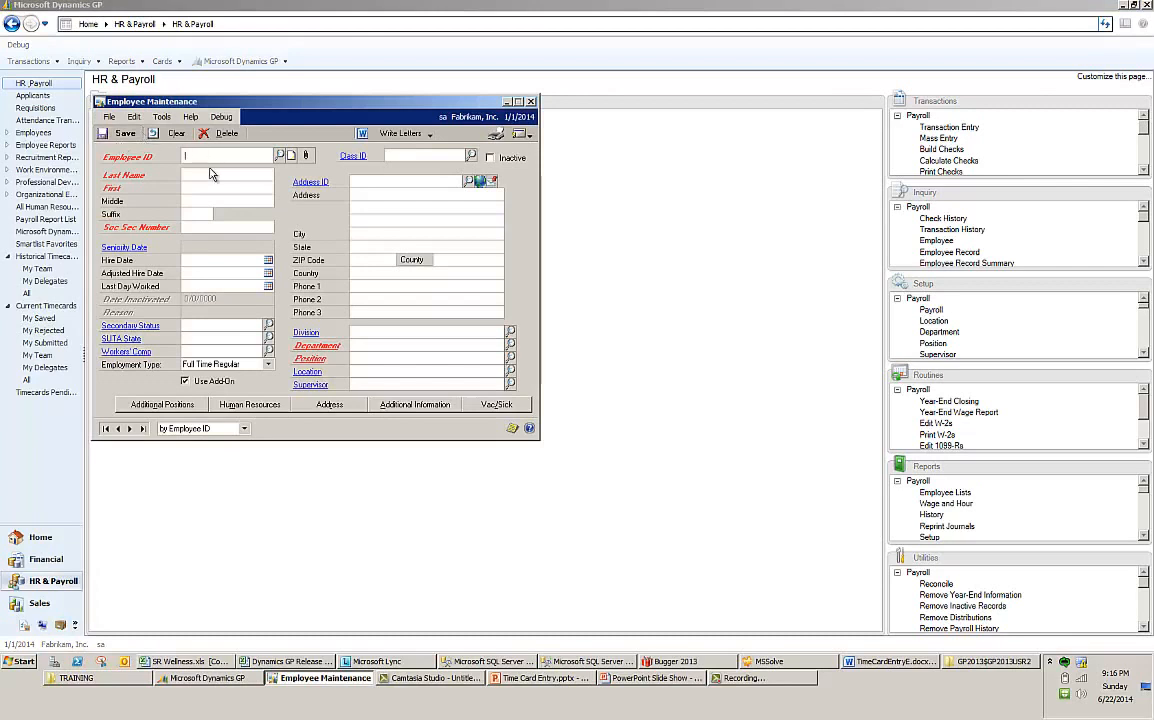
type("terry")
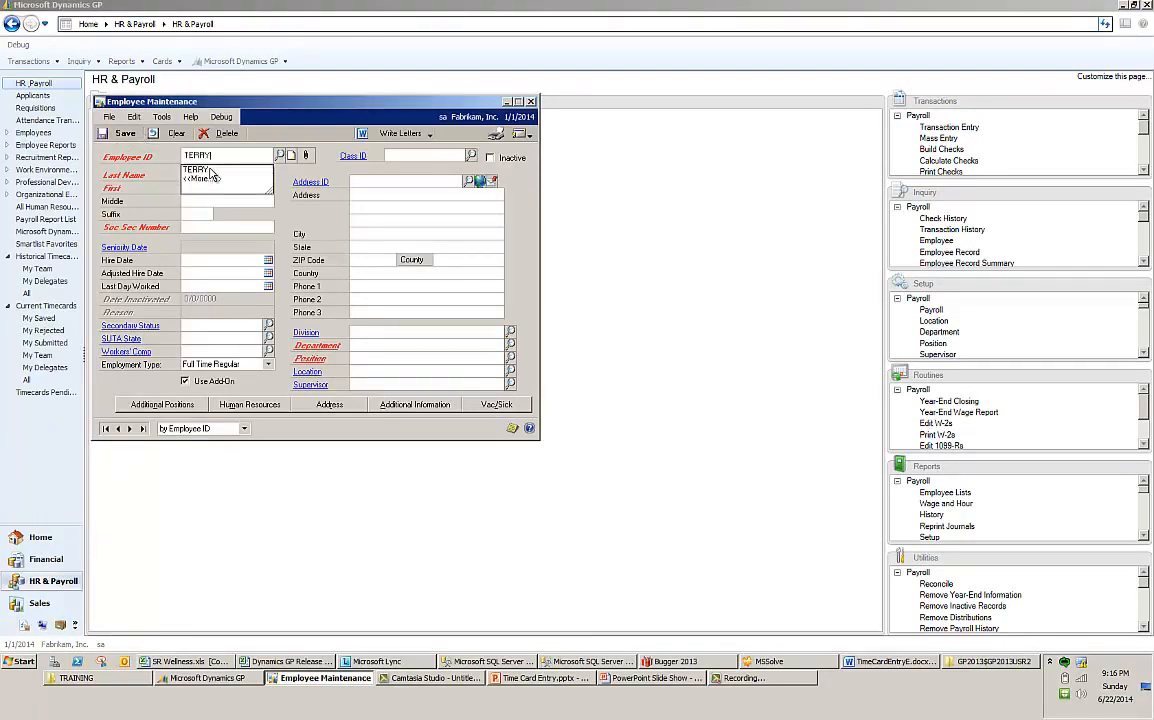
key("Tab")
left_click_drag(251, 102, 238, 57)
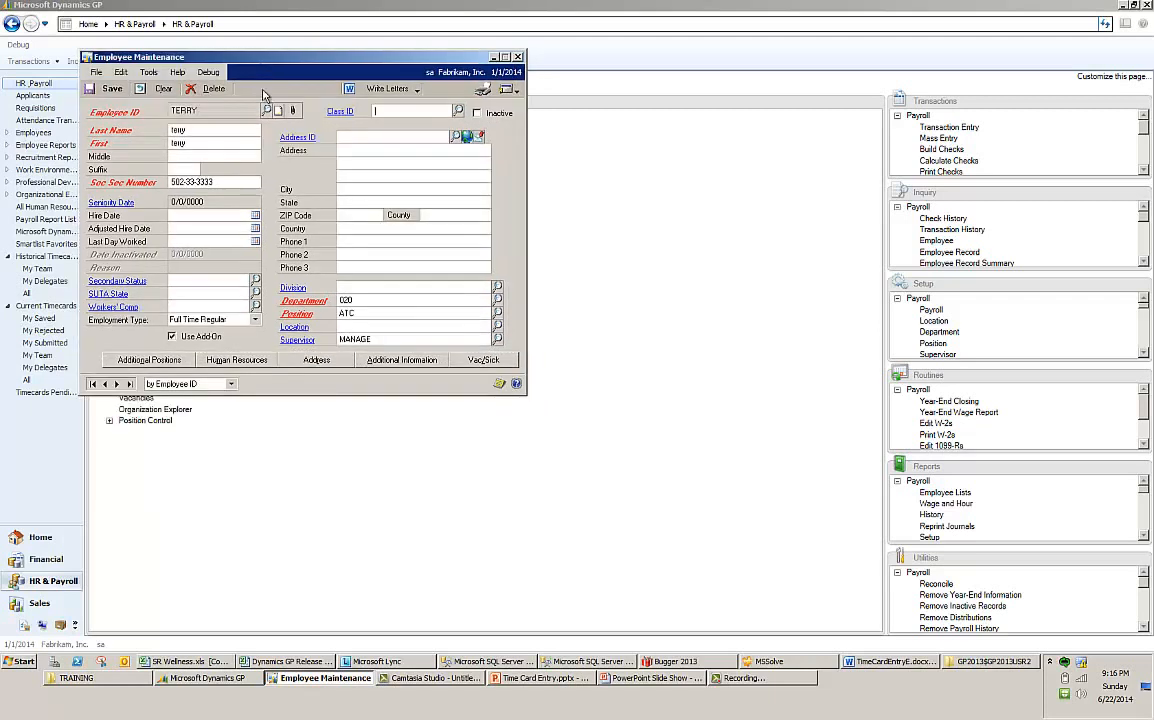
left_click(403, 360)
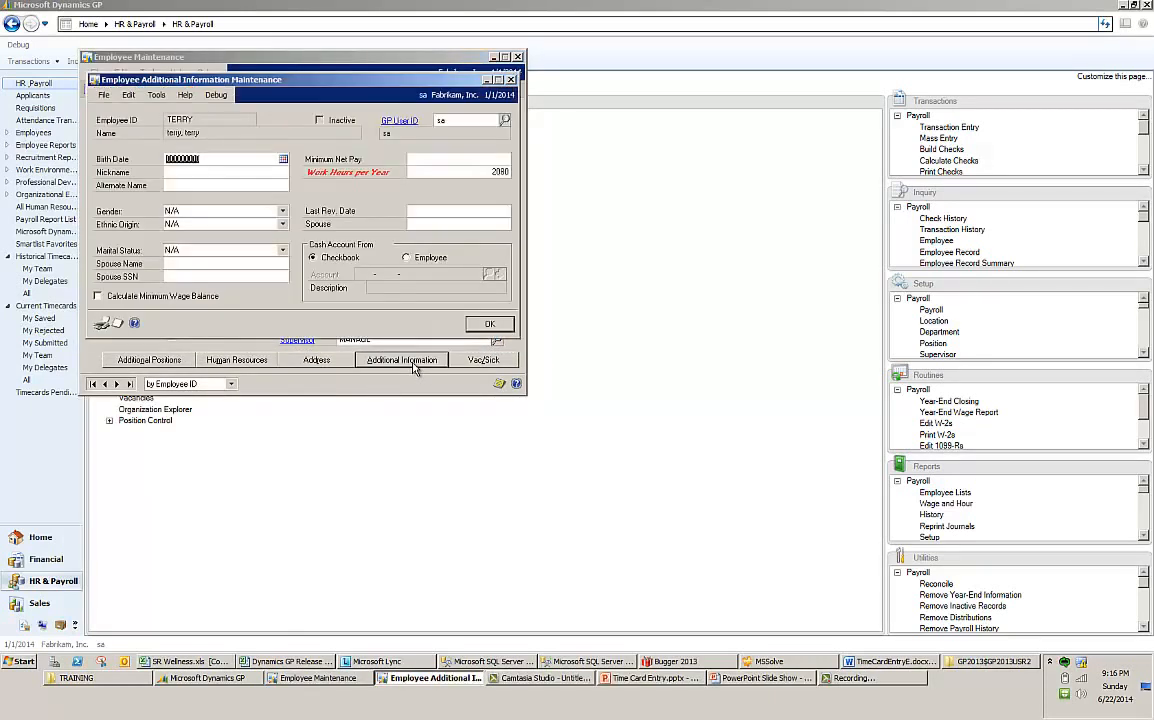
left_click(455, 121)
left_click(489, 323)
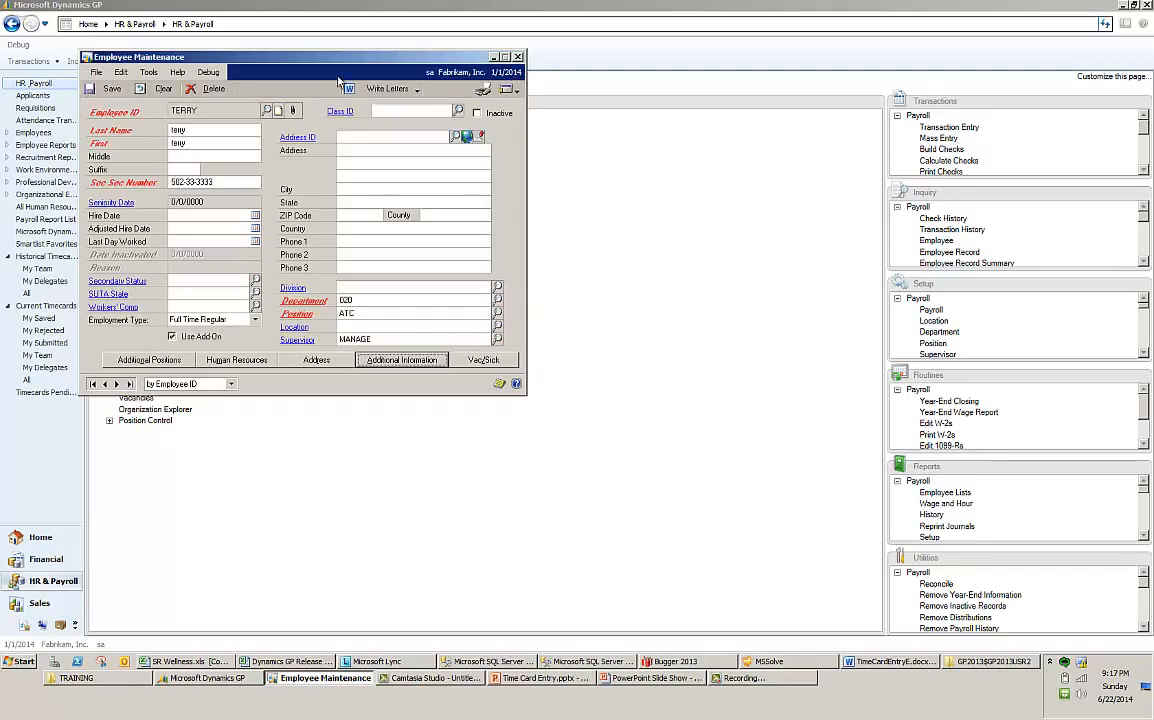
- Inspect the employee ID assigned to the employee's supervisor code in Supervisor Setup
left_click_drag(304, 55, 336, 34)
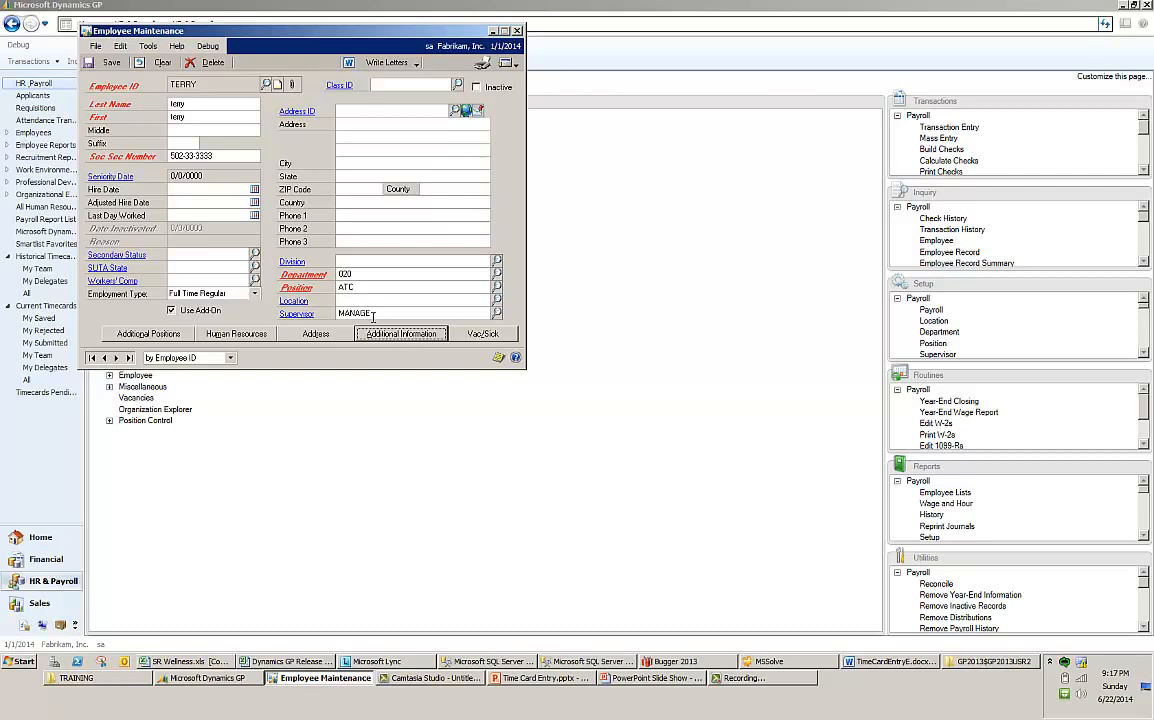
left_click(298, 314)
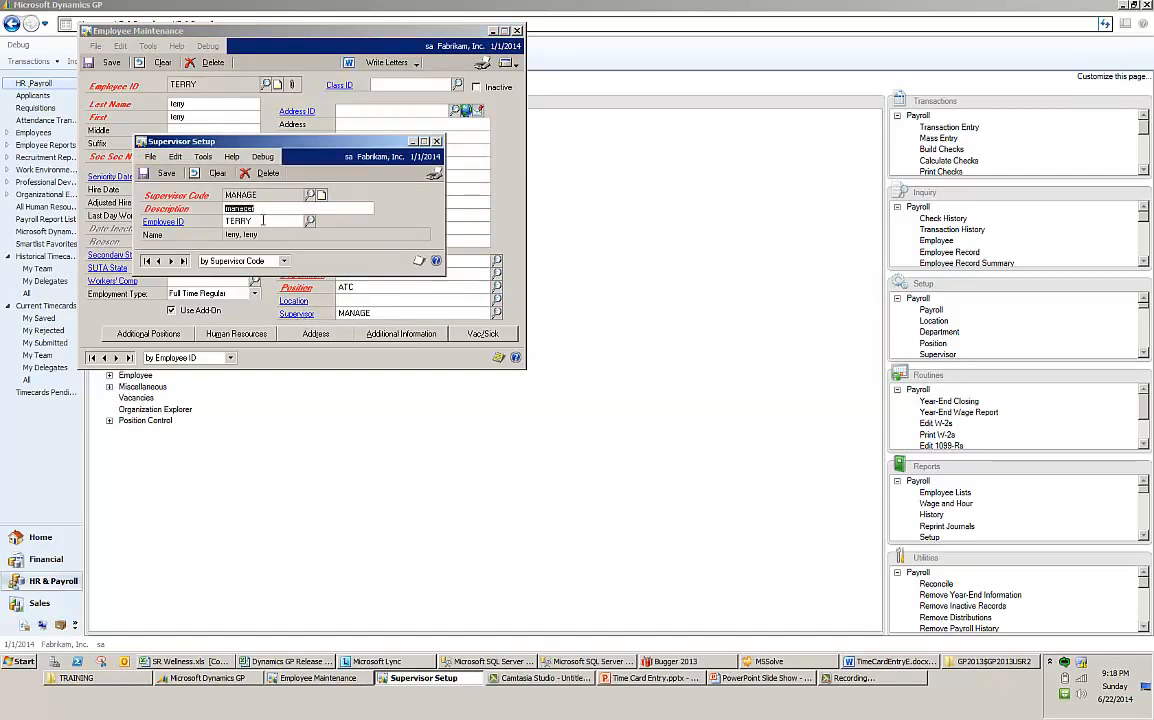
left_click(437, 141)
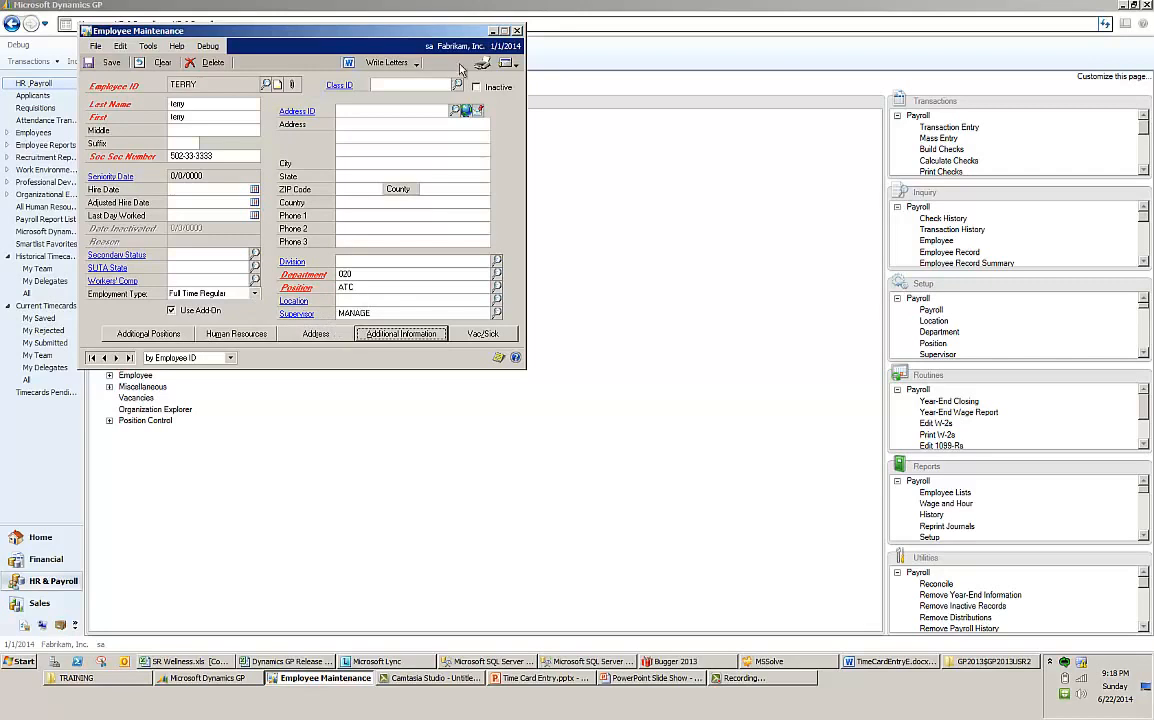
left_click_drag(479, 31, 507, 30)
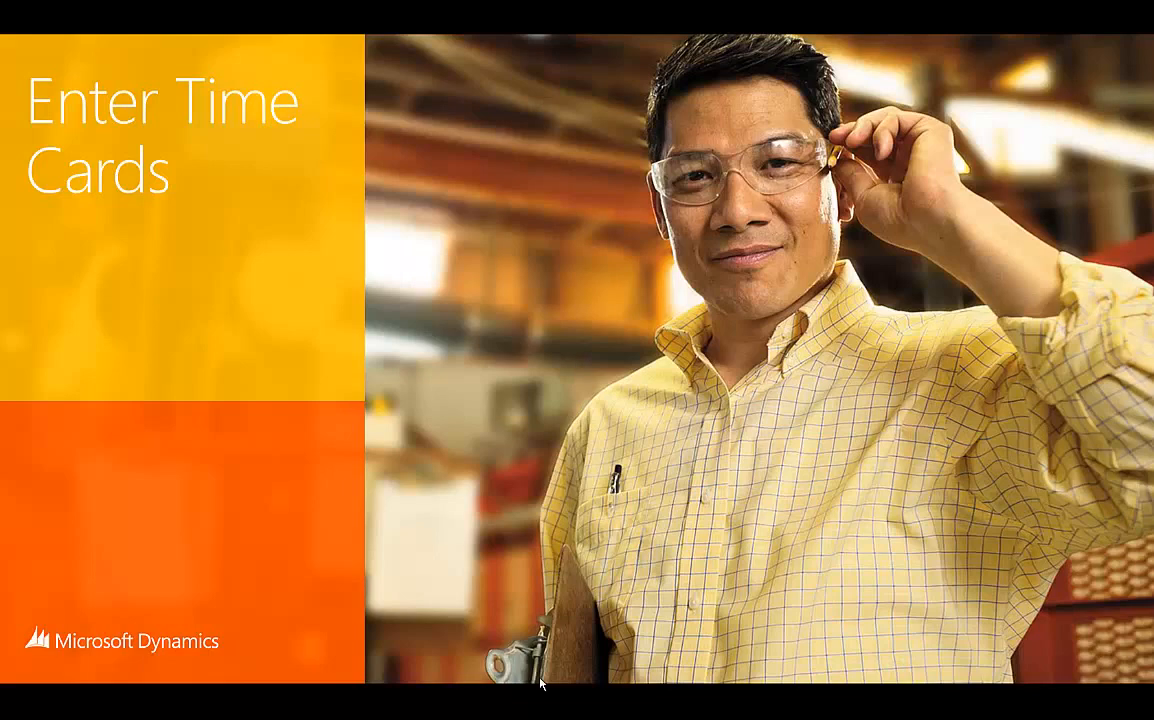
- Switch from the slide show to Microsoft Dynamics GP and change the home page role to Self Service for the Education industry
key("super")
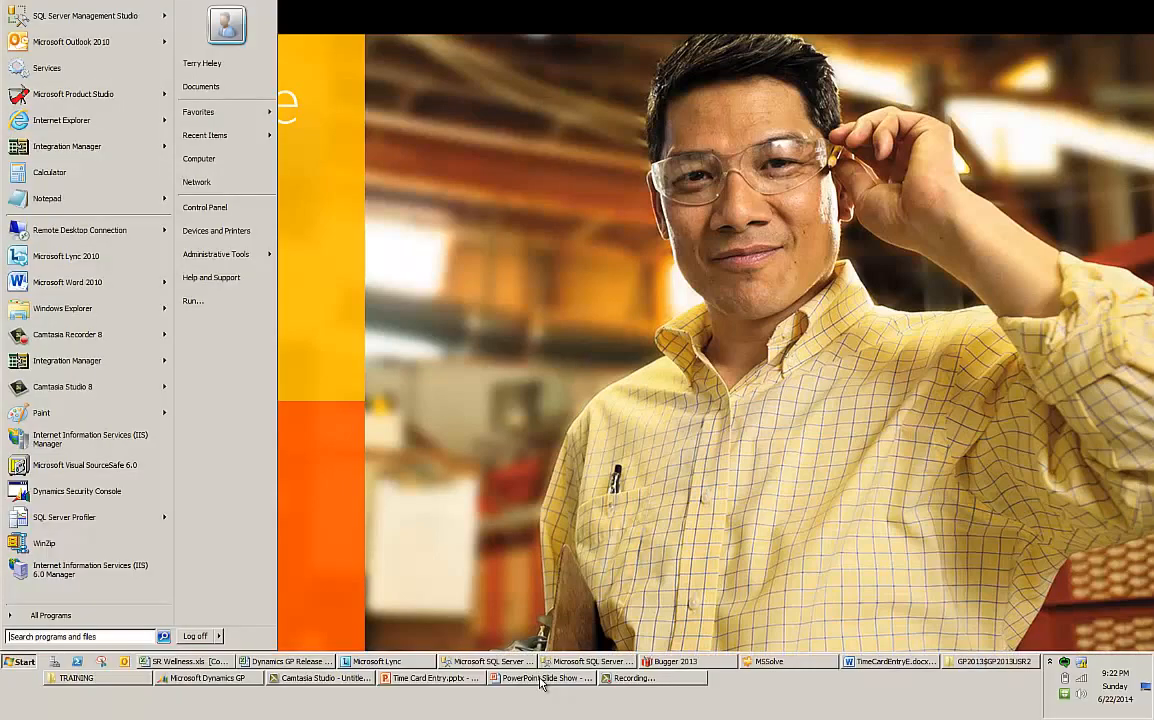
left_click(192, 680)
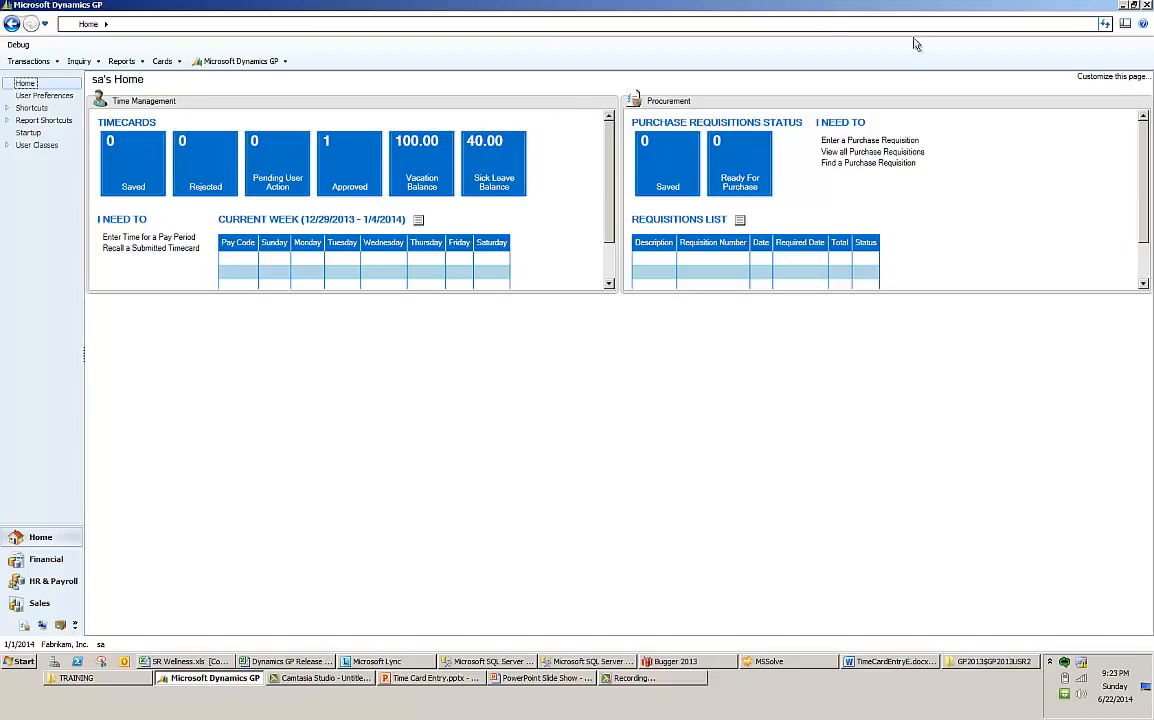
left_click(1098, 77)
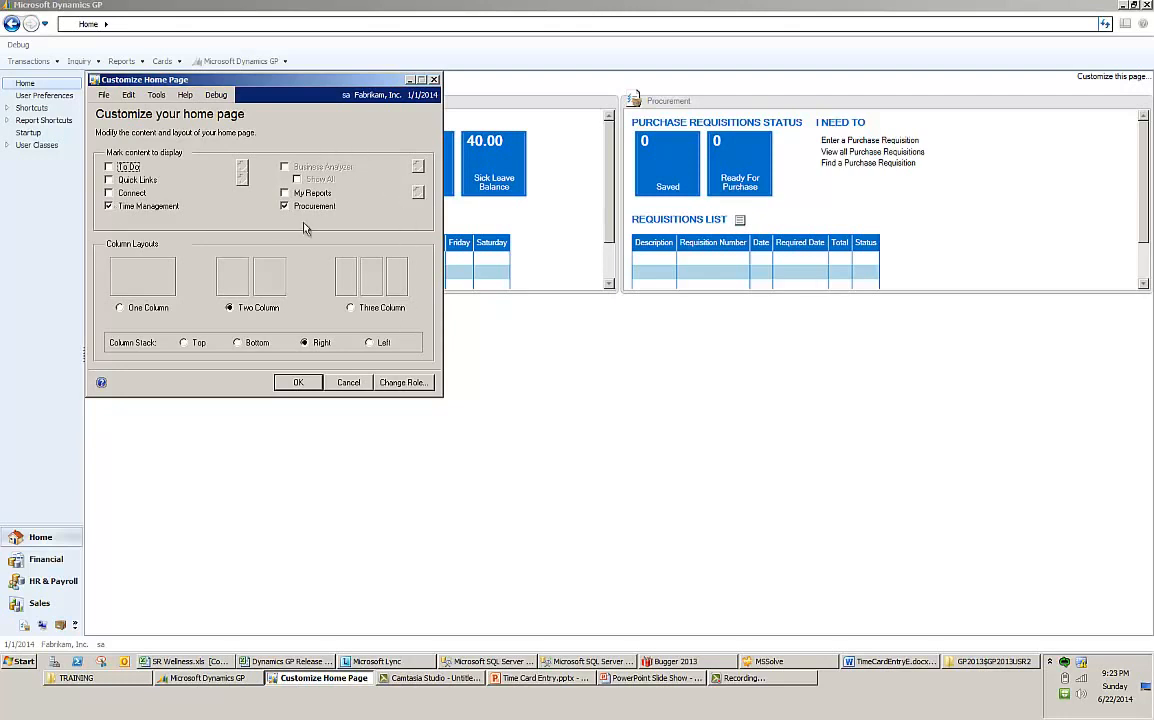
left_click(421, 384)
left_click(579, 371)
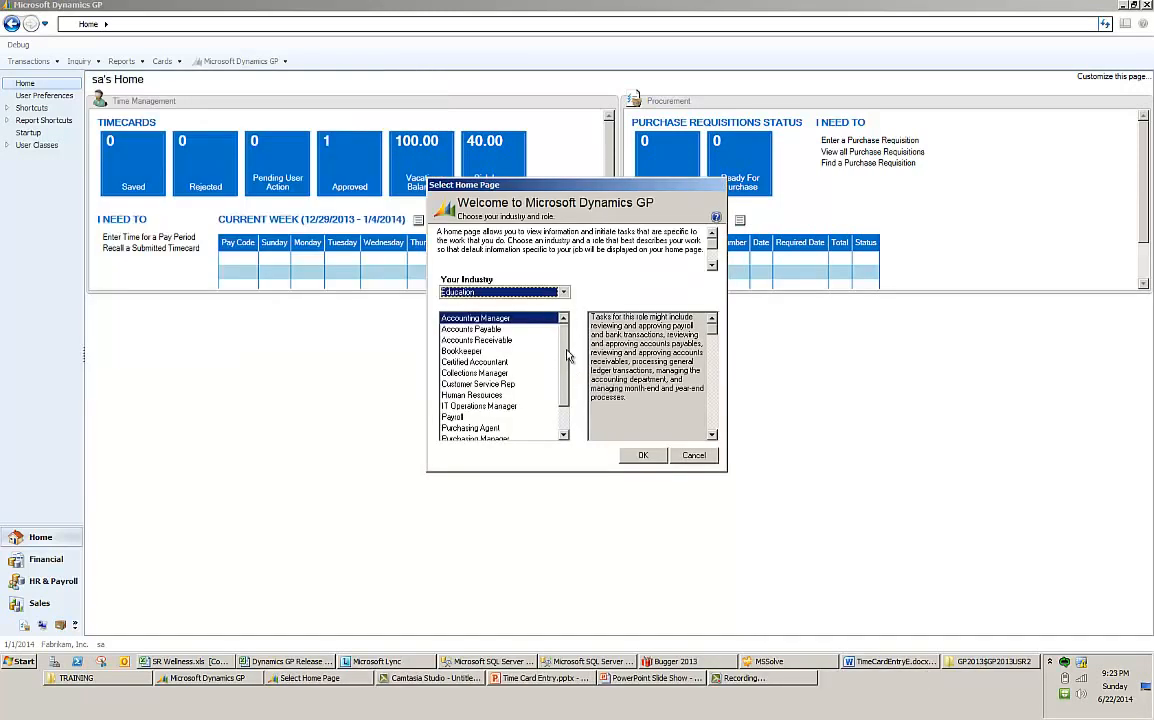
scroll(518, 340, "down", 1)
left_click(465, 420)
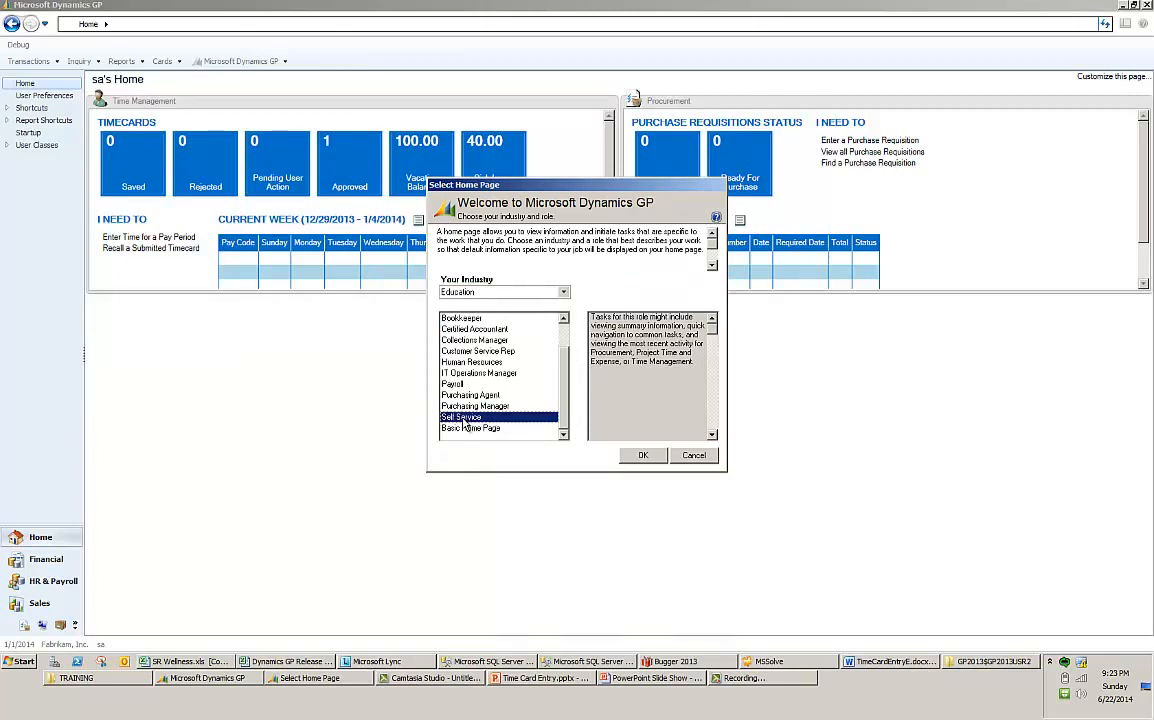
left_click(638, 457)
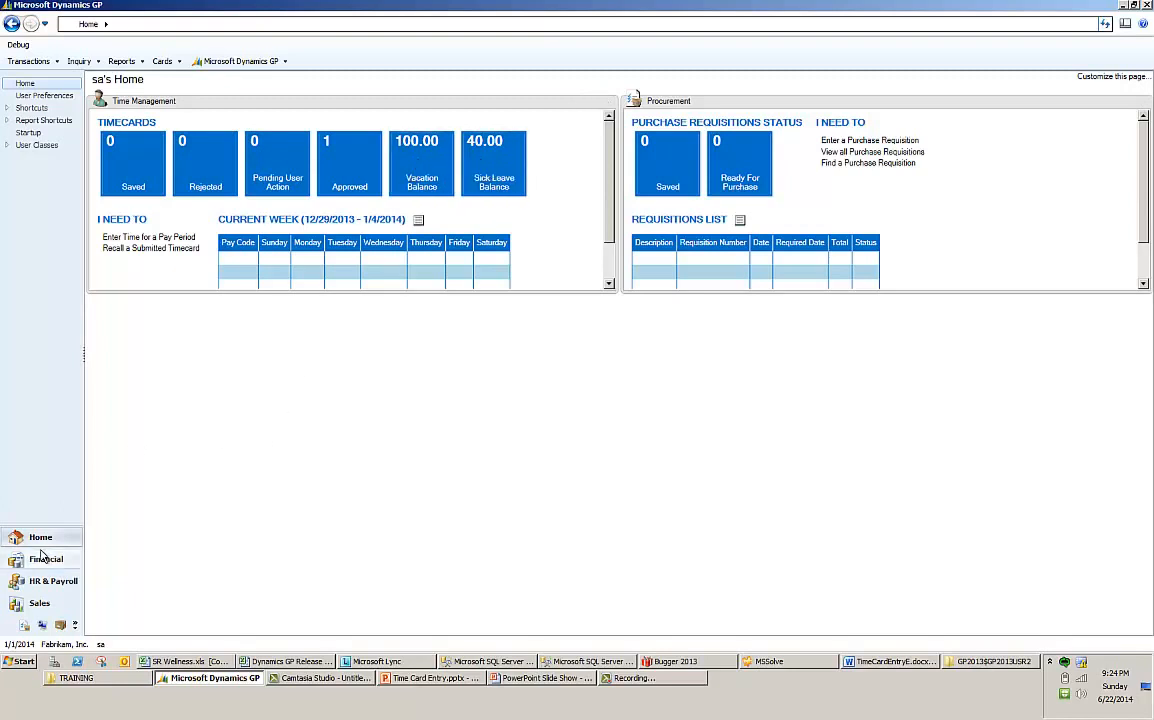
- Load the employee's maintenance record by employee ID and review the vacation and sick time accrual settings and available hours
left_click(163, 62)
mouse_move(199, 172)
left_click(318, 169)
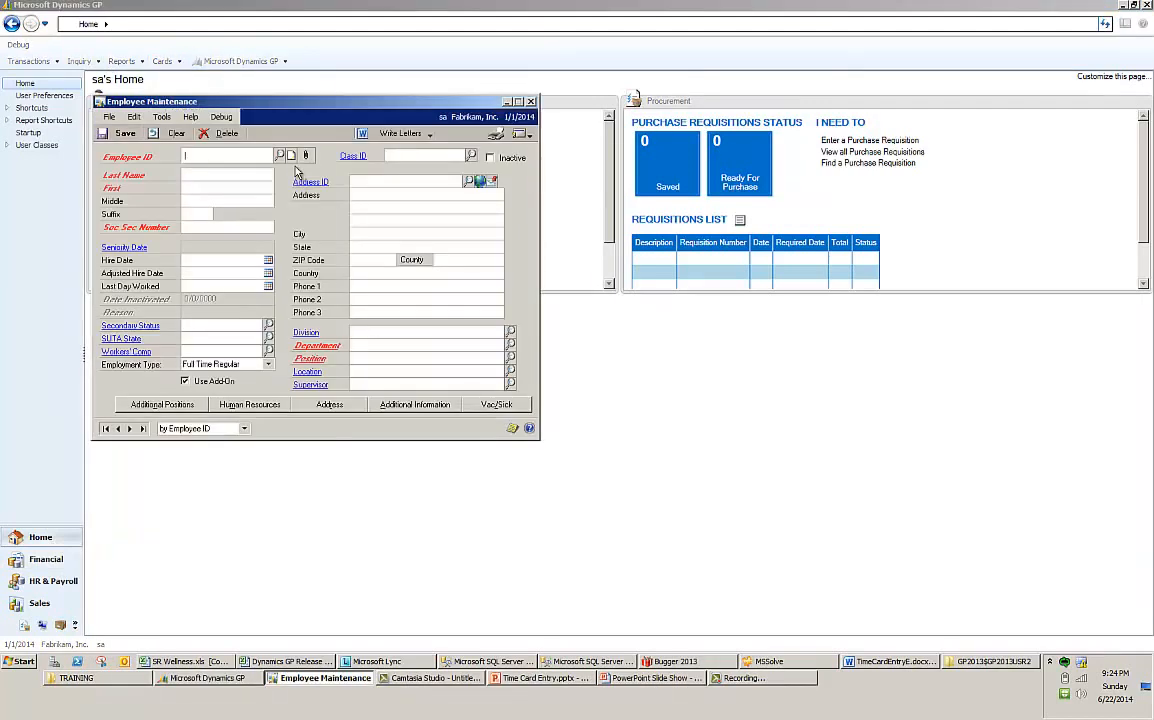
left_click(285, 155)
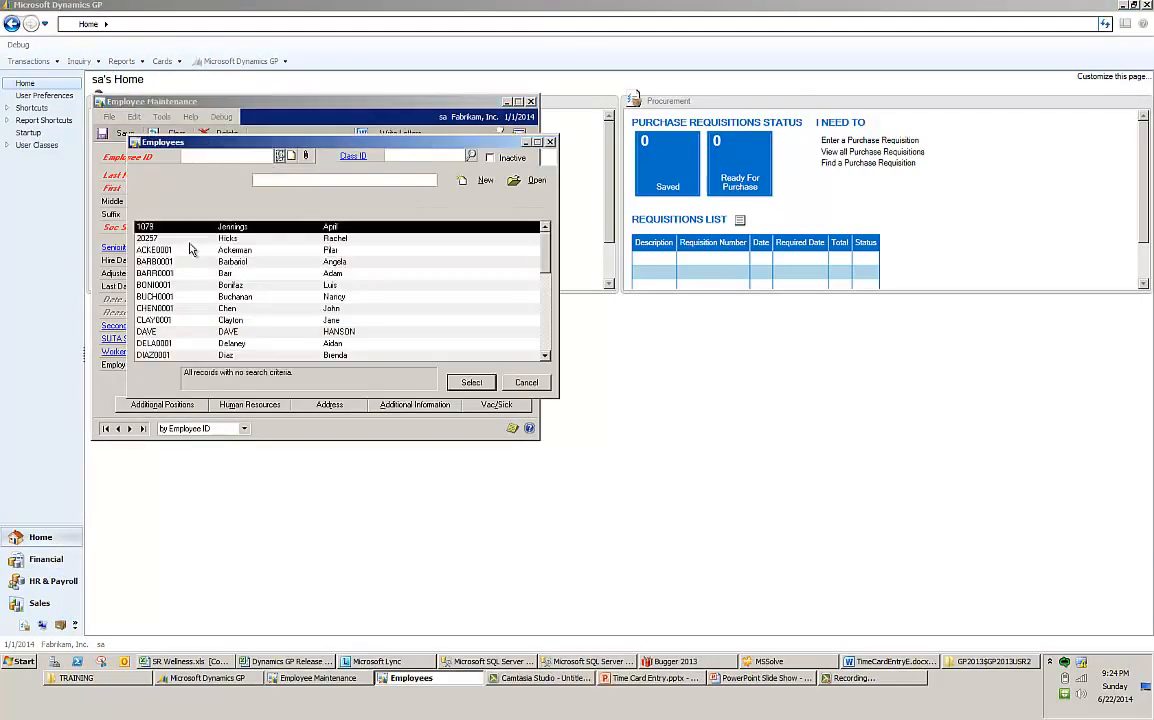
left_click(550, 142)
type("TERRY")
key("Tab")
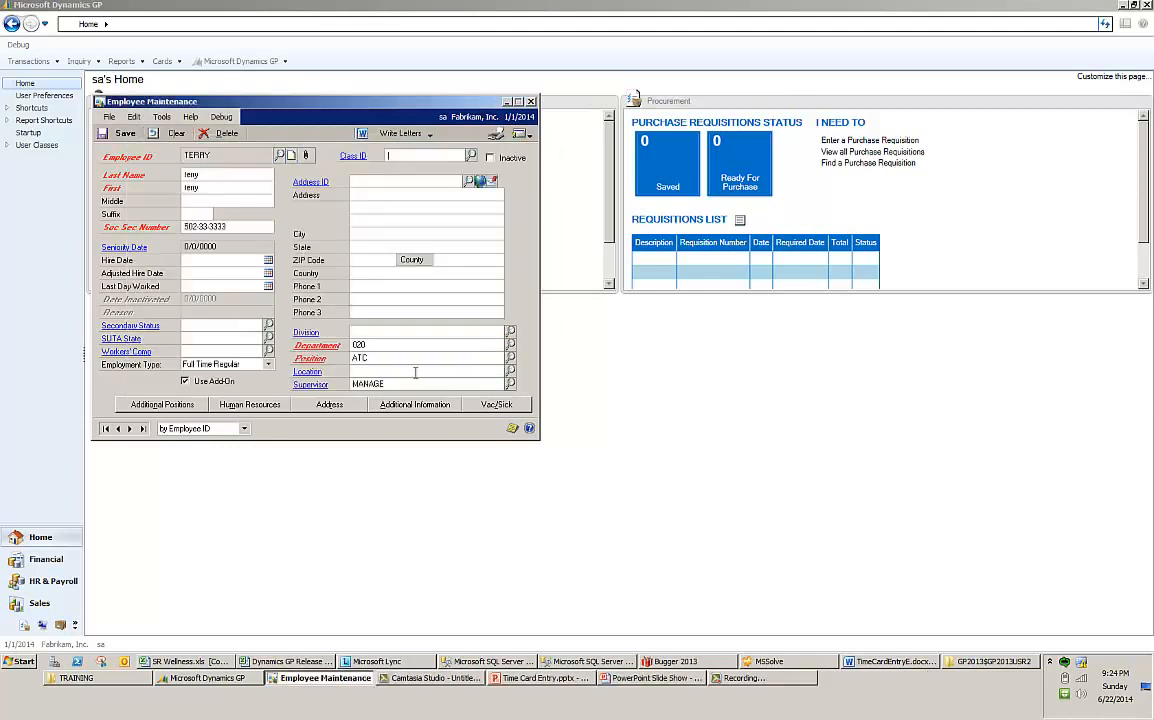
left_click(497, 405)
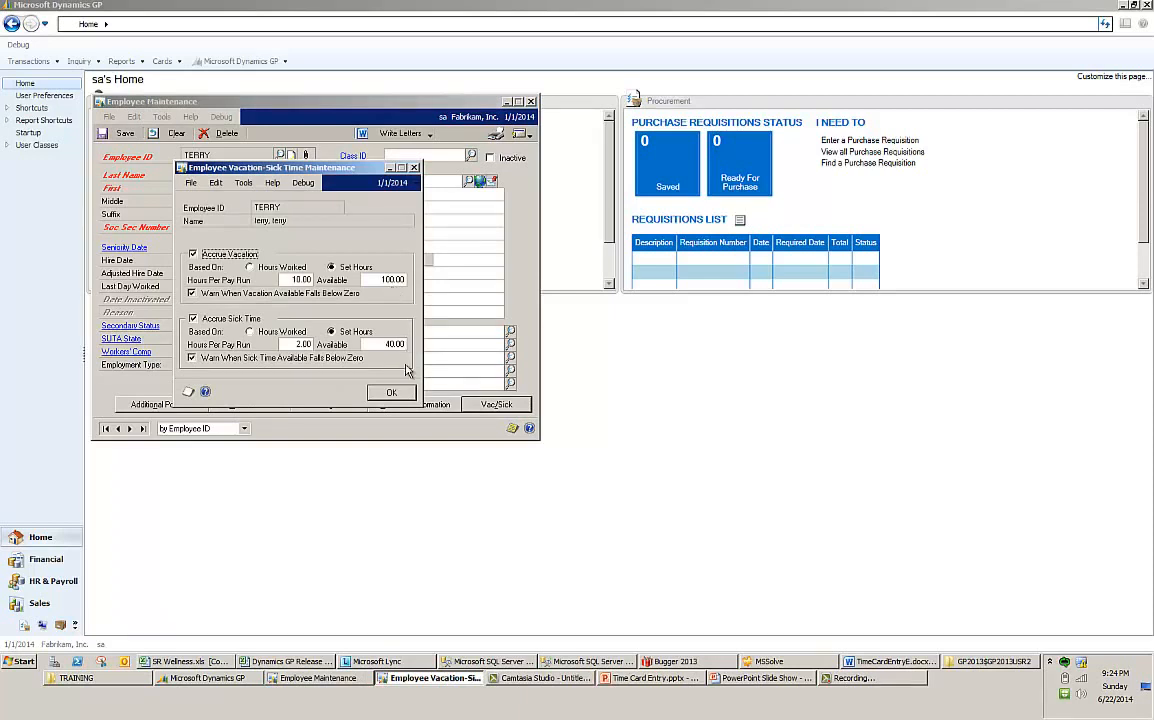
left_click(398, 399)
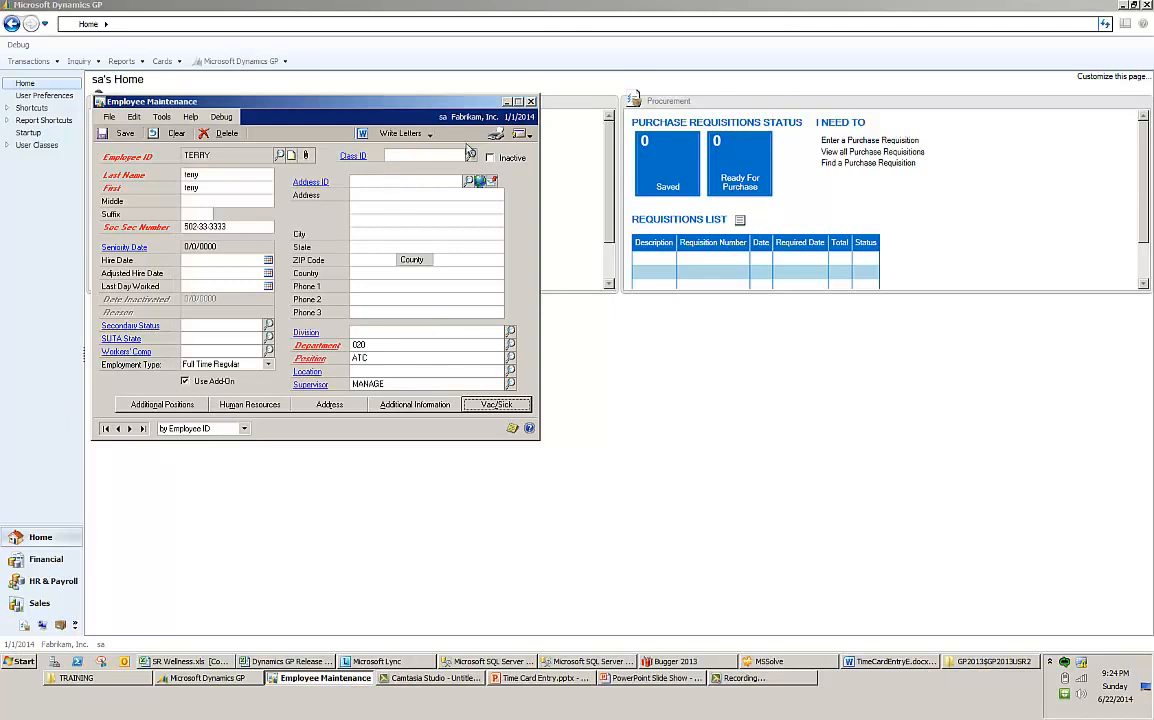
left_click(530, 102)
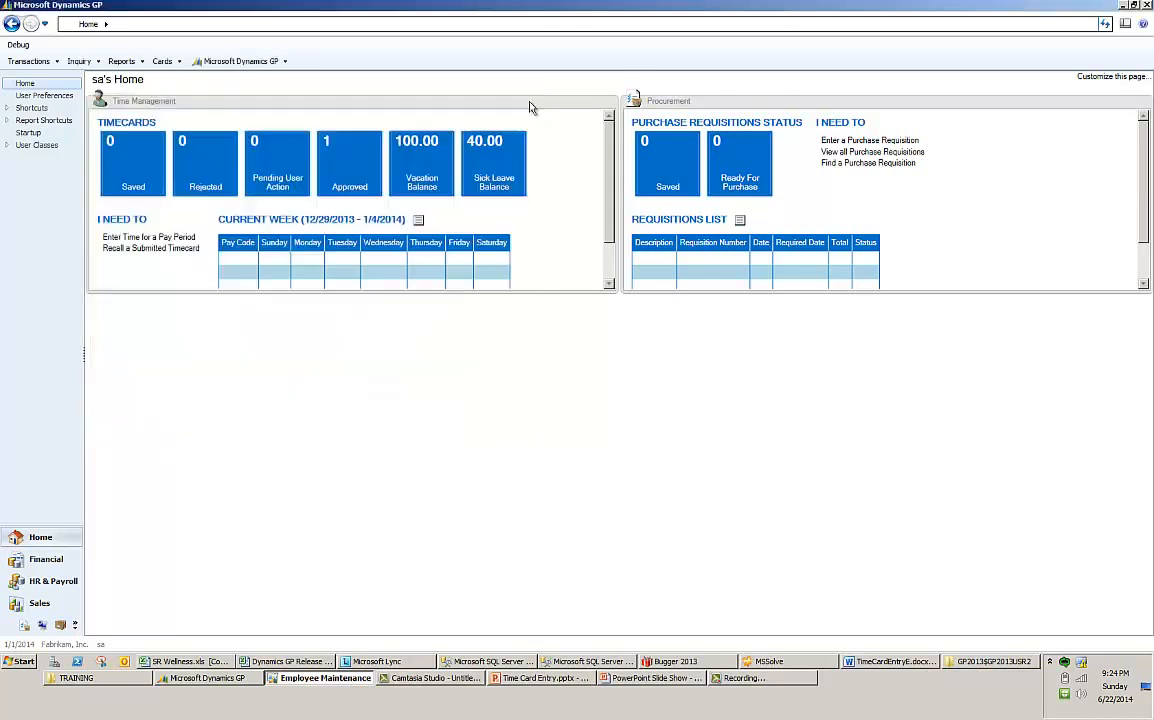
- Choose Payroll as the accrue type in the Human Resources Attendance Setup and accept the settings
left_click(237, 61)
mouse_move(225, 126)
mouse_move(360, 128)
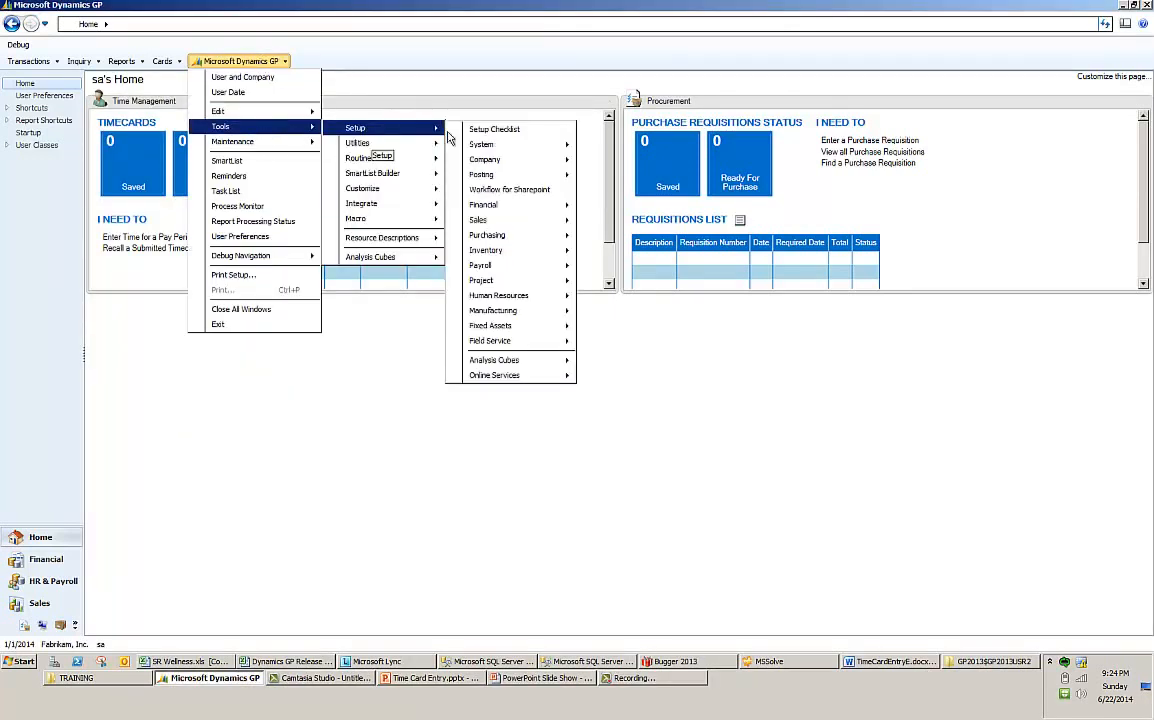
mouse_move(540, 295)
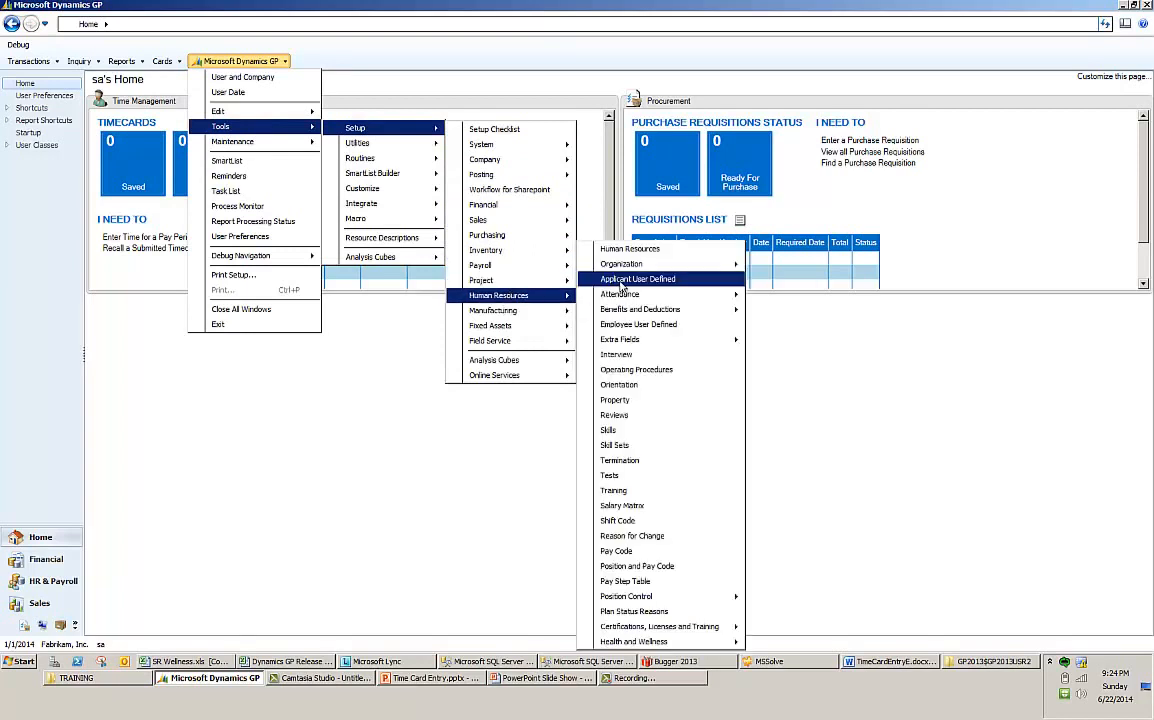
mouse_move(725, 294)
left_click(778, 295)
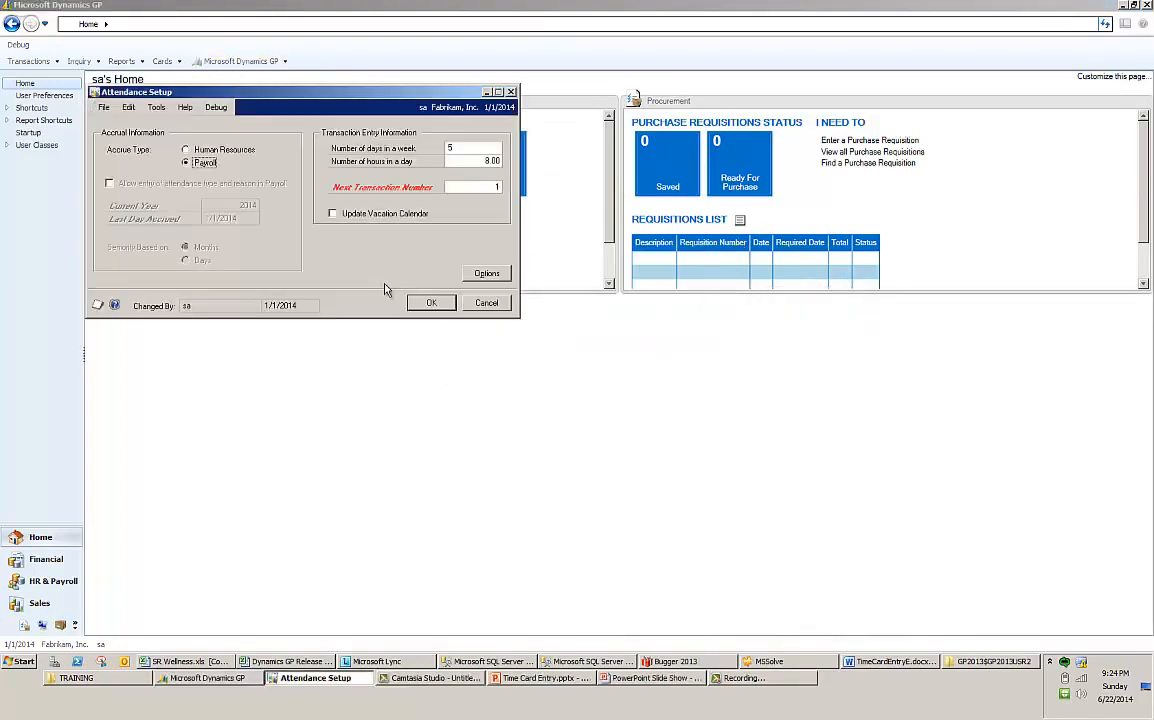
left_click(203, 163)
left_click_drag(225, 92, 243, 285)
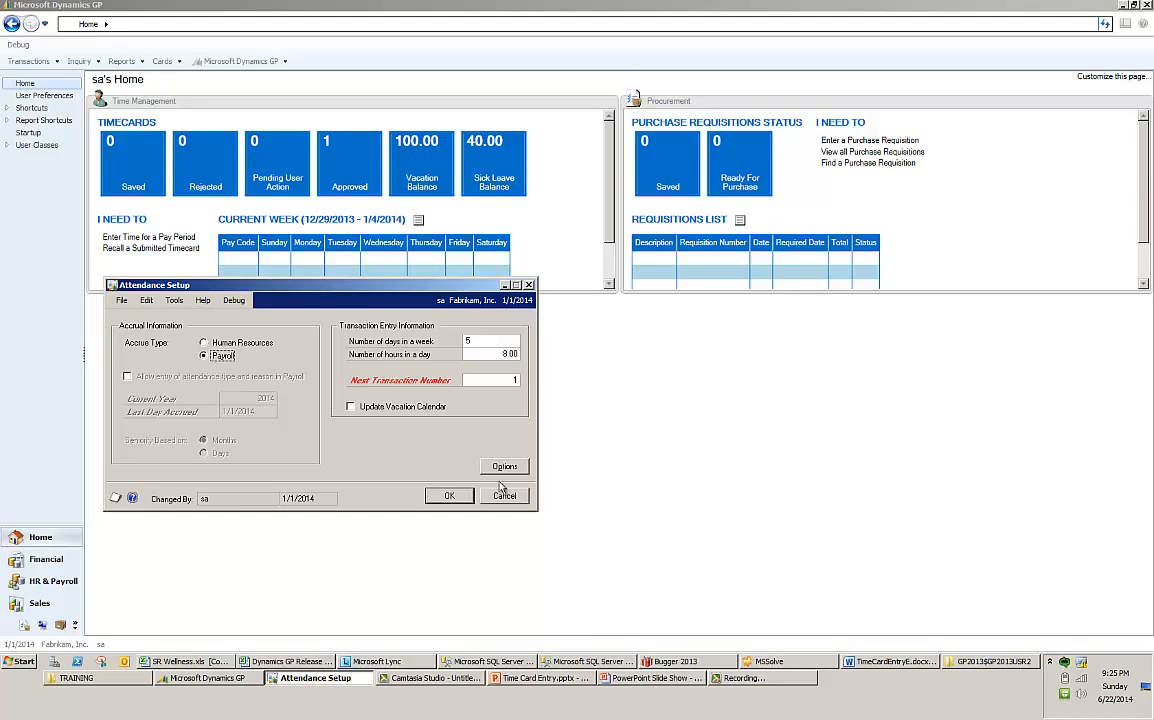
left_click(451, 497)
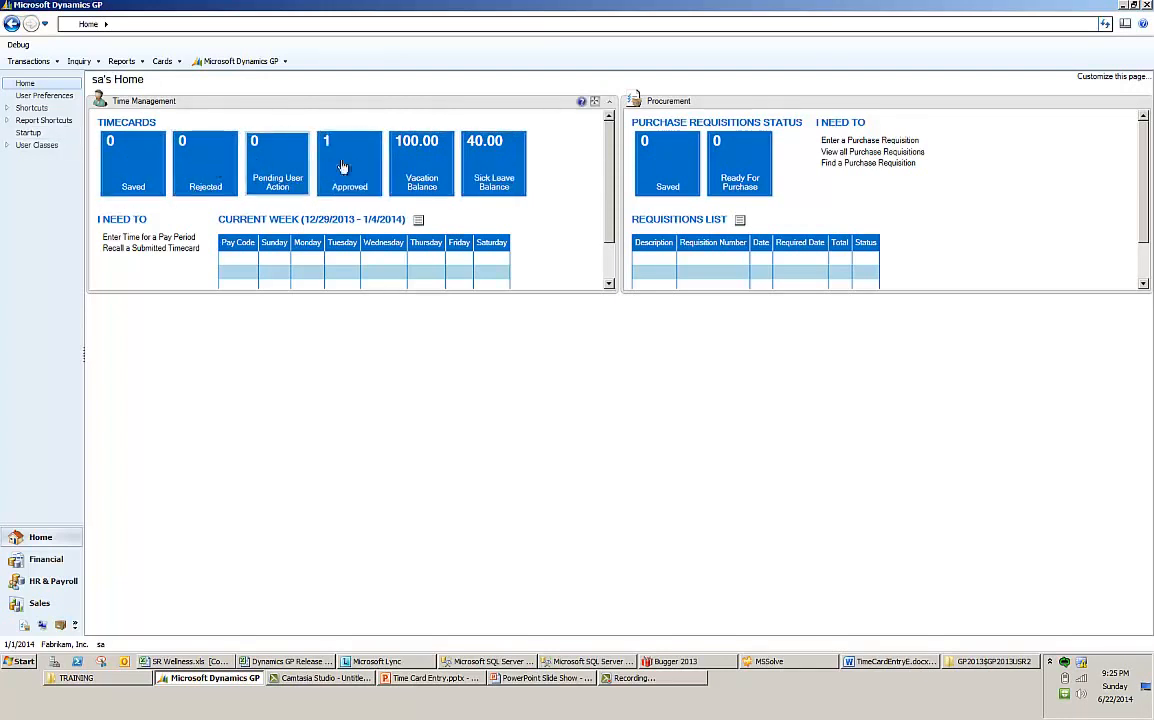
- Enlarge the Time Management section of the home page
left_click(595, 101)
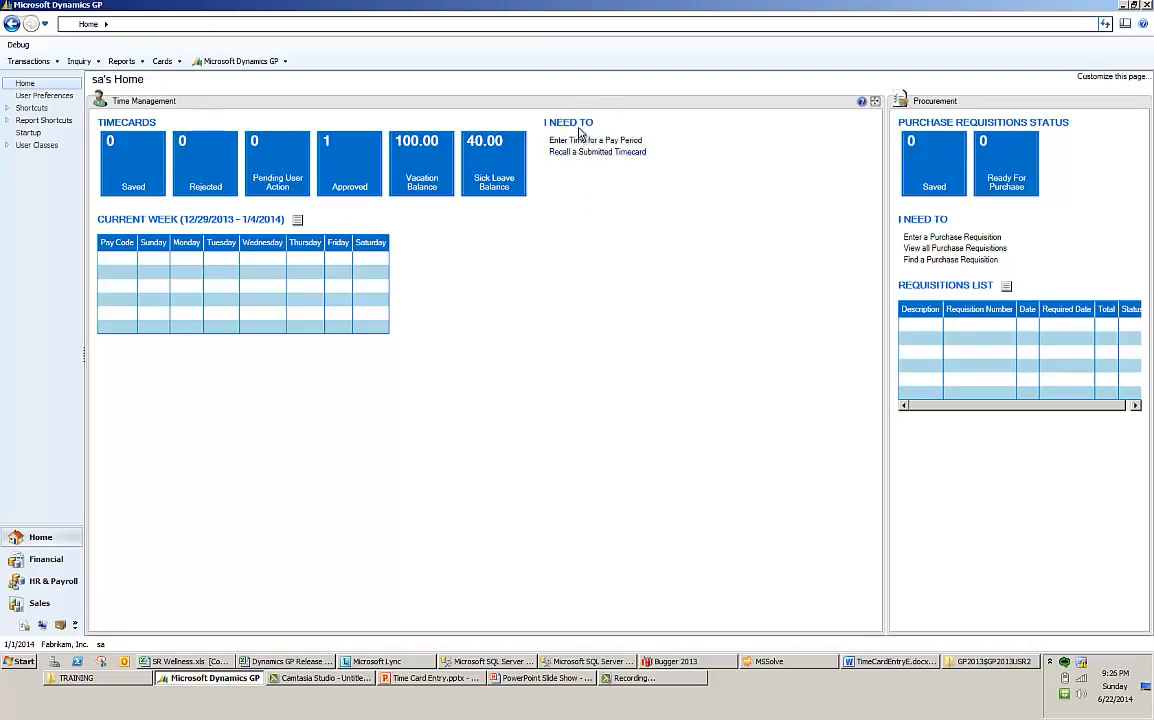
left_click(598, 157)
- Reopen the employee's maintenance record from HR & Payroll and verify the GP User ID link in the additional information
left_click(53, 582)
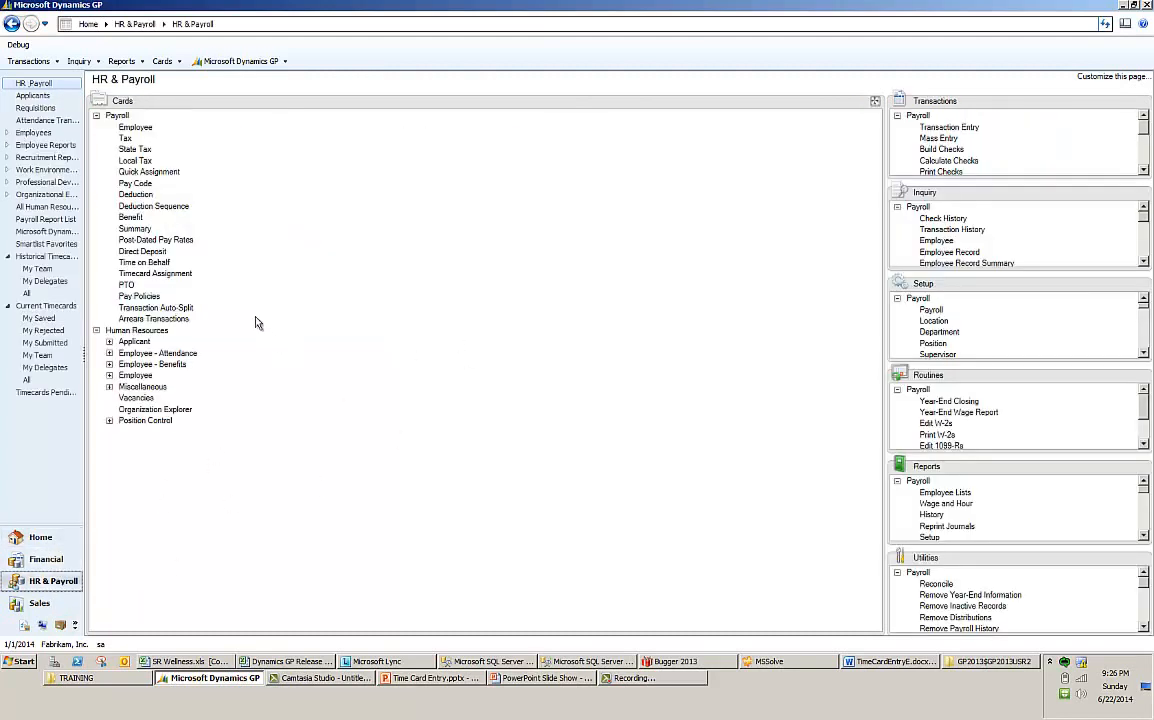
left_click(135, 127)
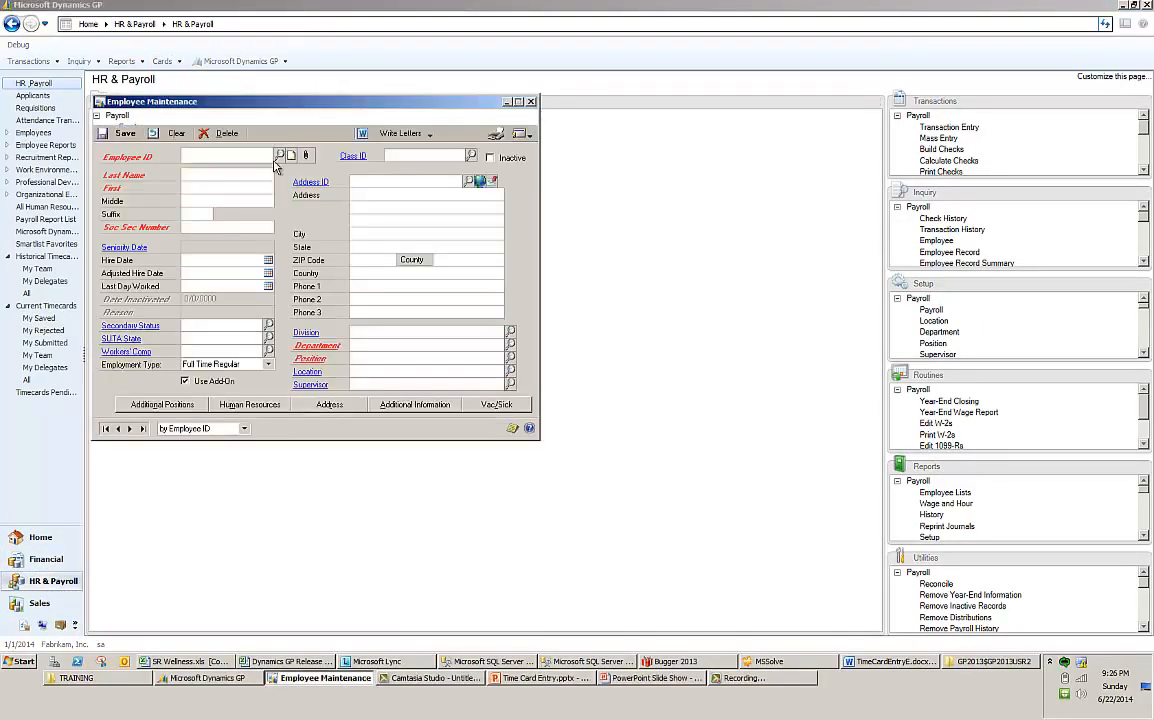
type("T")
left_click(217, 170)
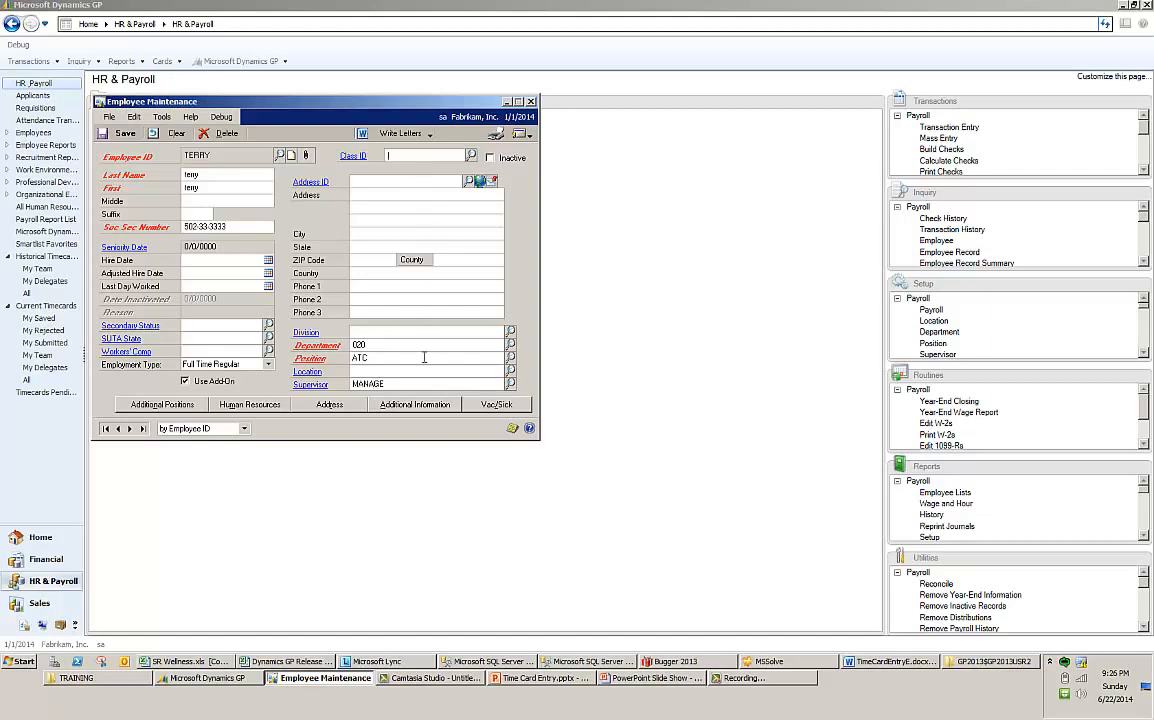
left_click(440, 404)
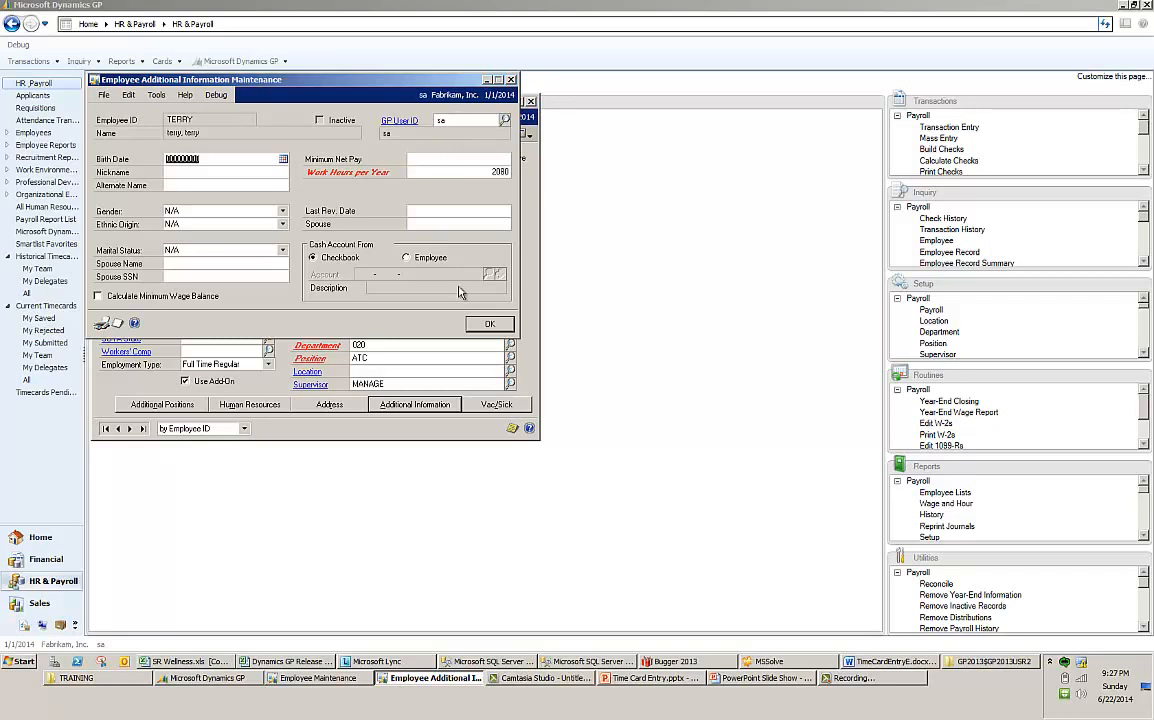
left_click(484, 323)
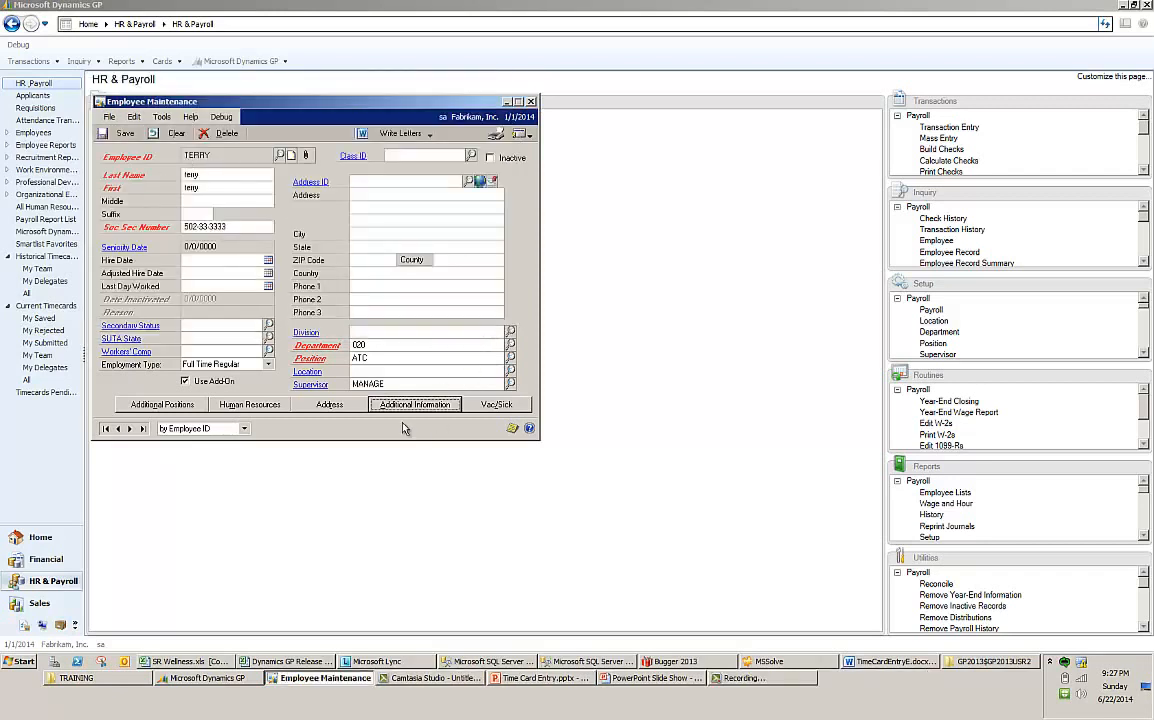
- Save and close the employee's maintenance record and return to the home page's Time Management section
left_click(120, 133)
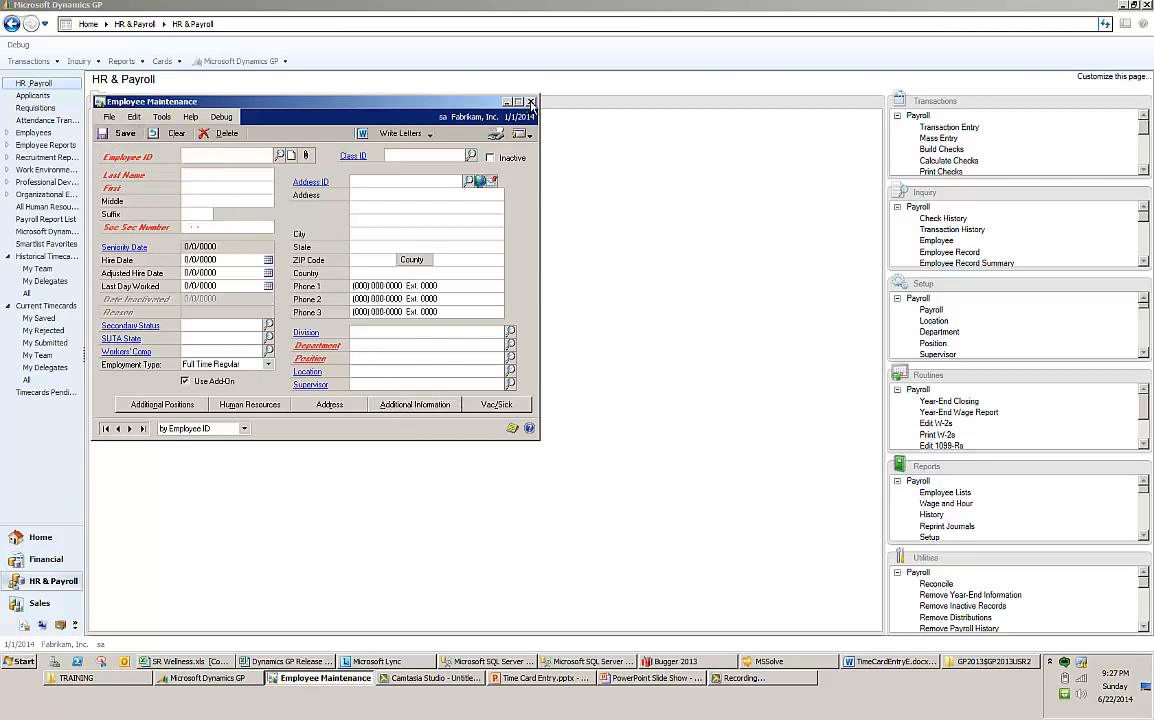
left_click(529, 102)
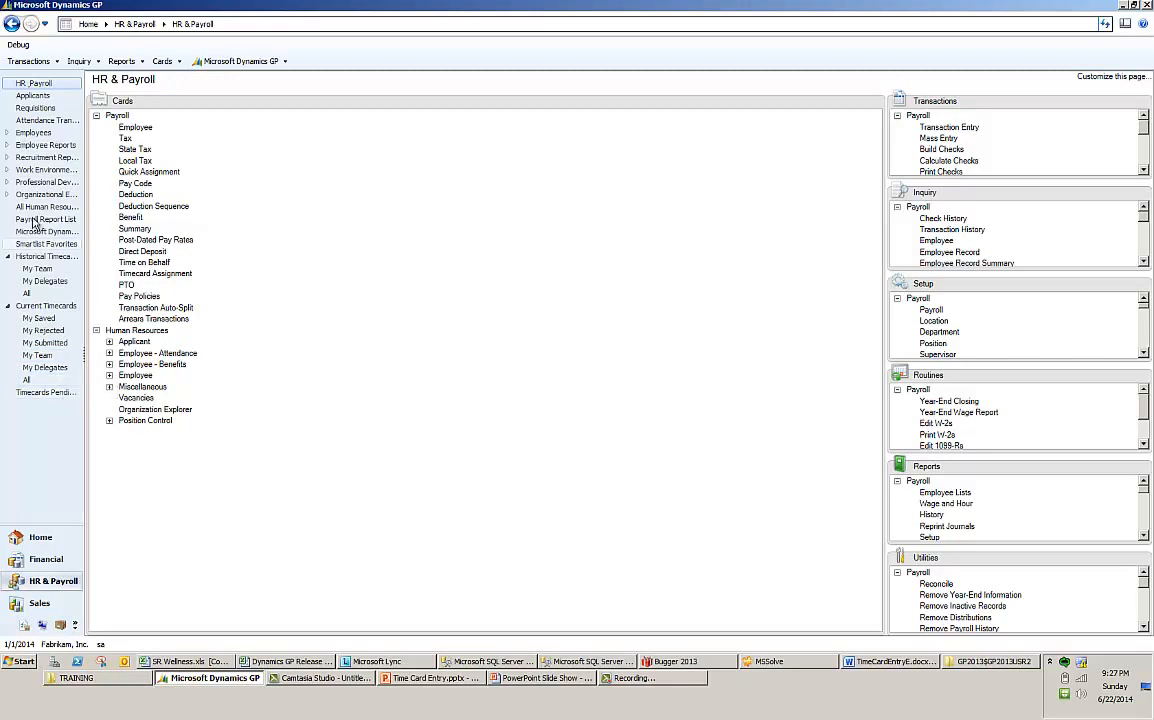
left_click(52, 541)
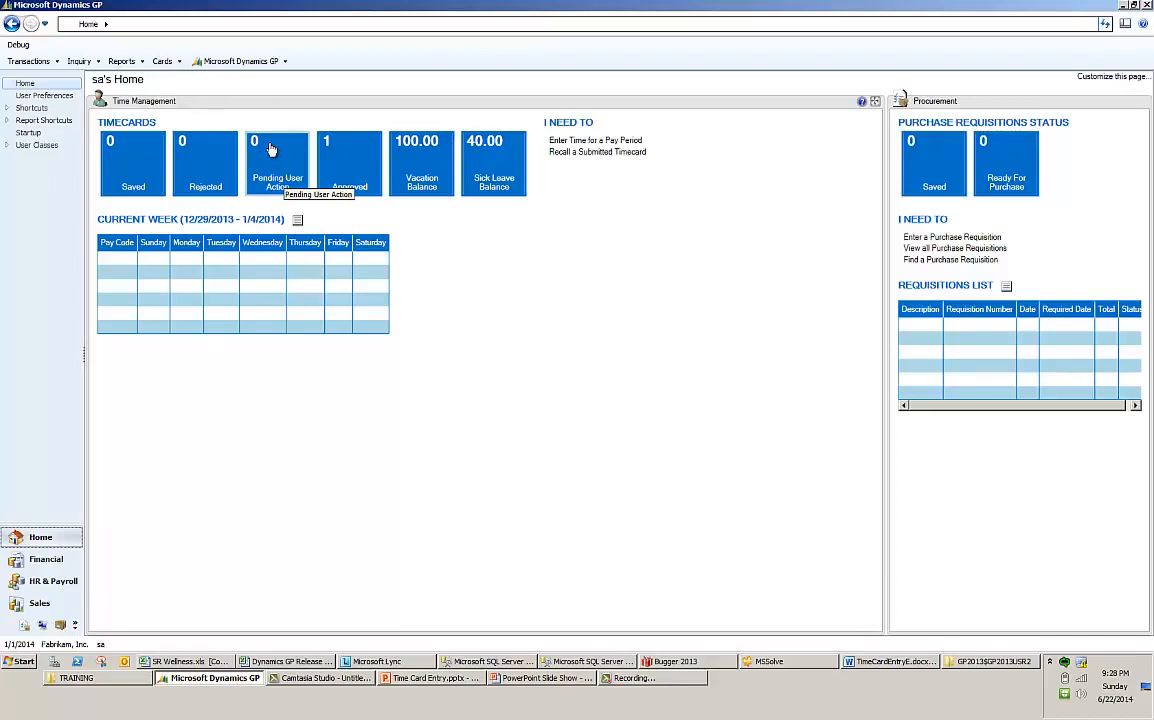
- Review the My Team and My Delegates lists under Current Timecards in HR & Payroll
left_click(38, 581)
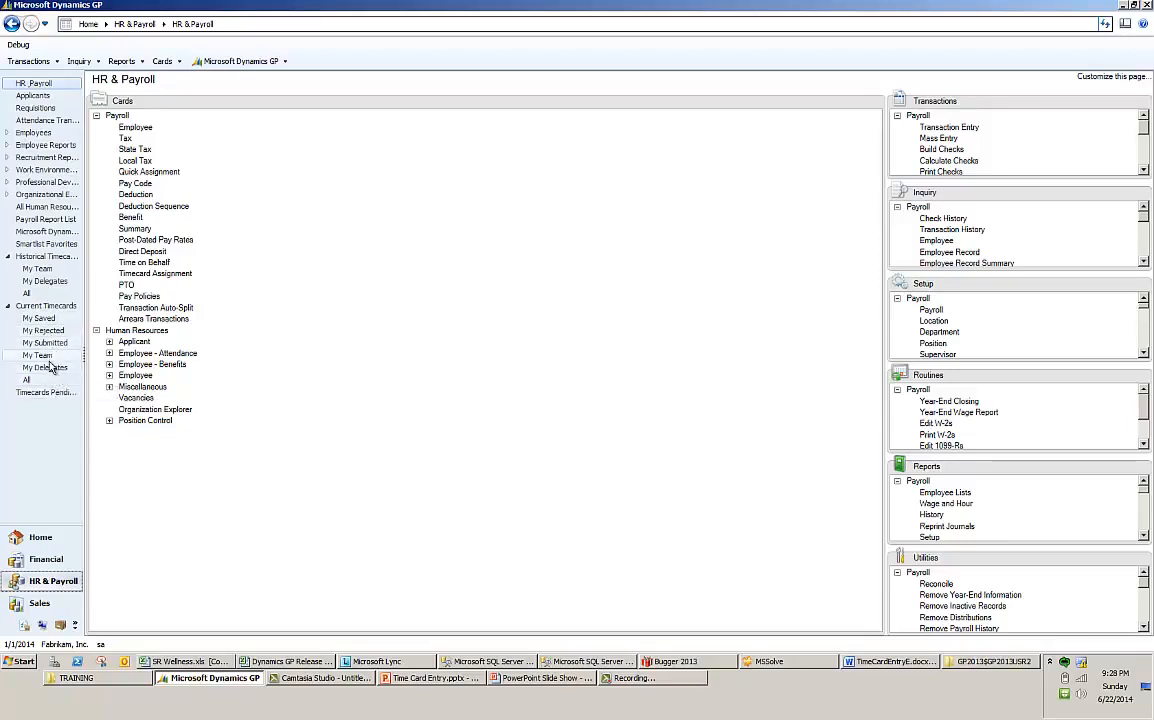
left_click(46, 357)
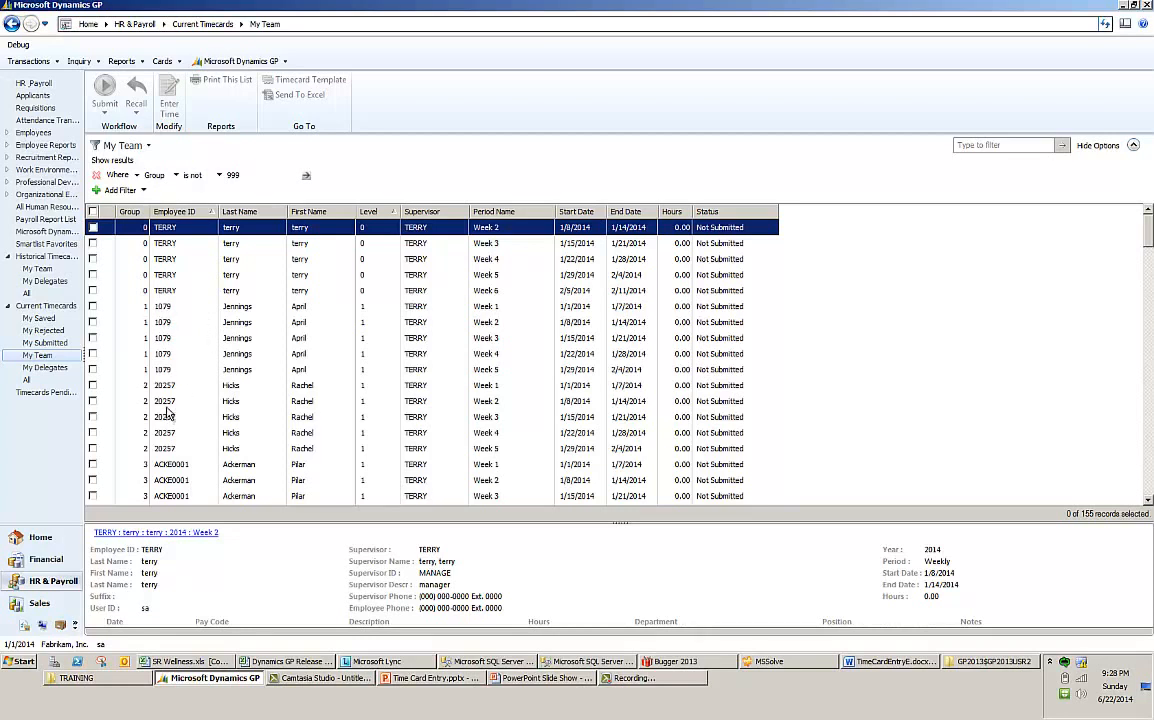
left_click(272, 418)
scroll(278, 420, "down", 5)
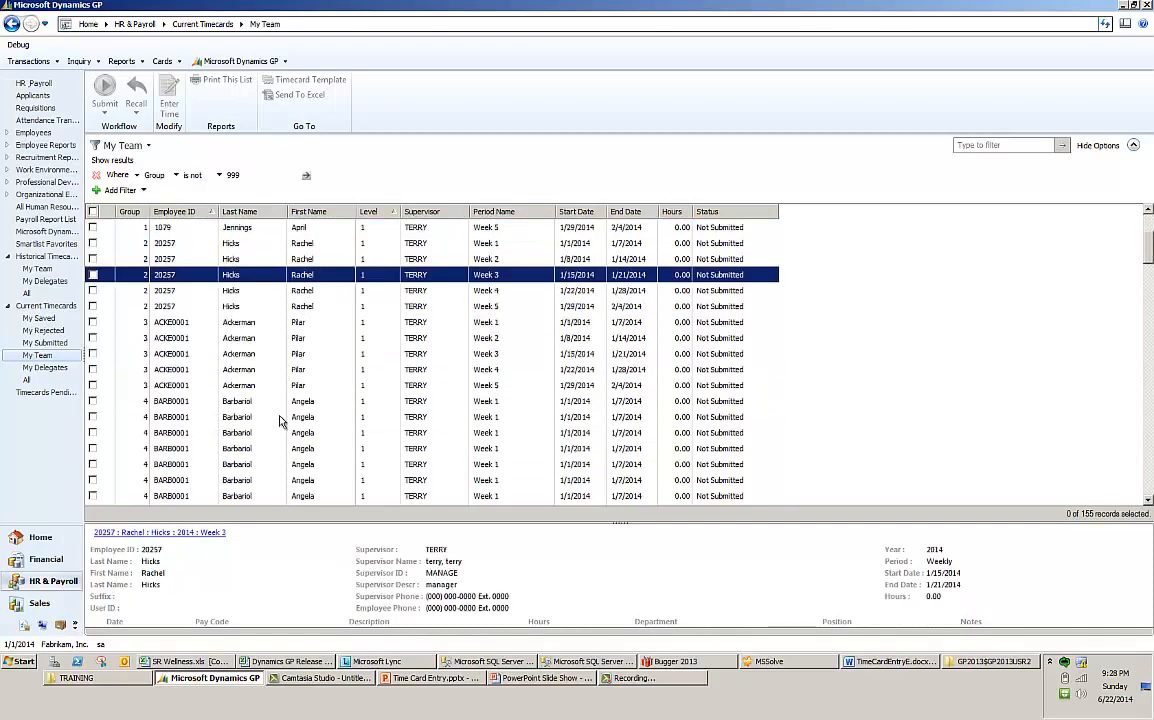
scroll(280, 420, "down", 8)
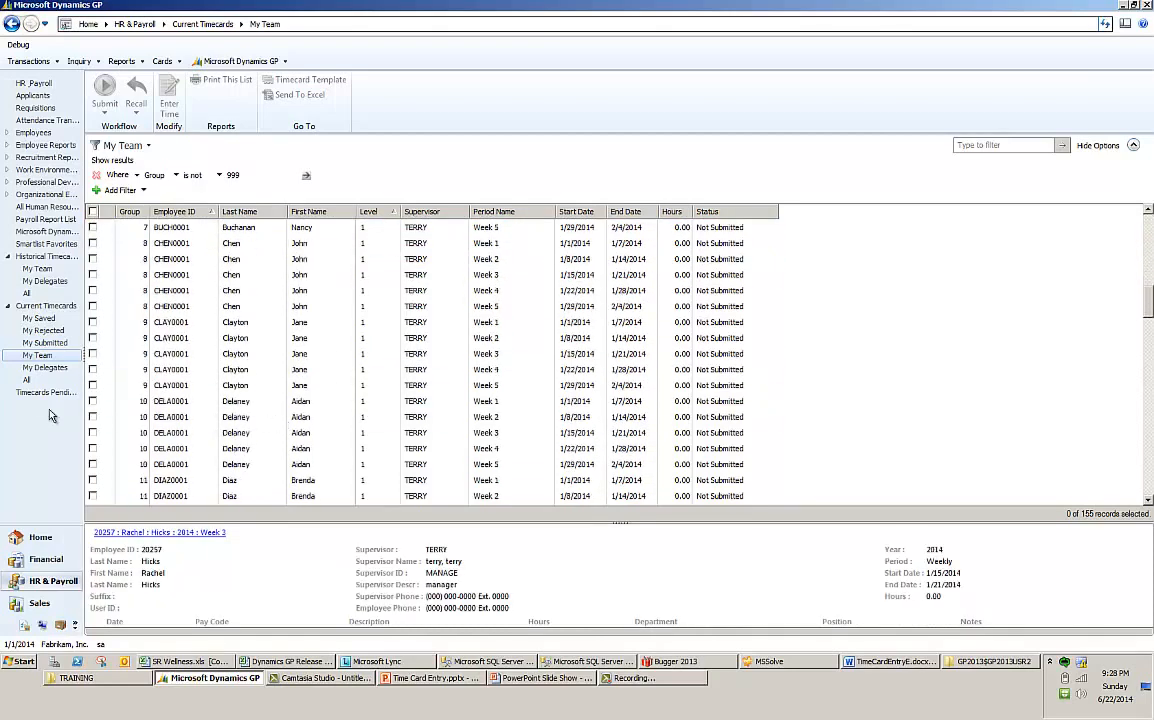
left_click(38, 370)
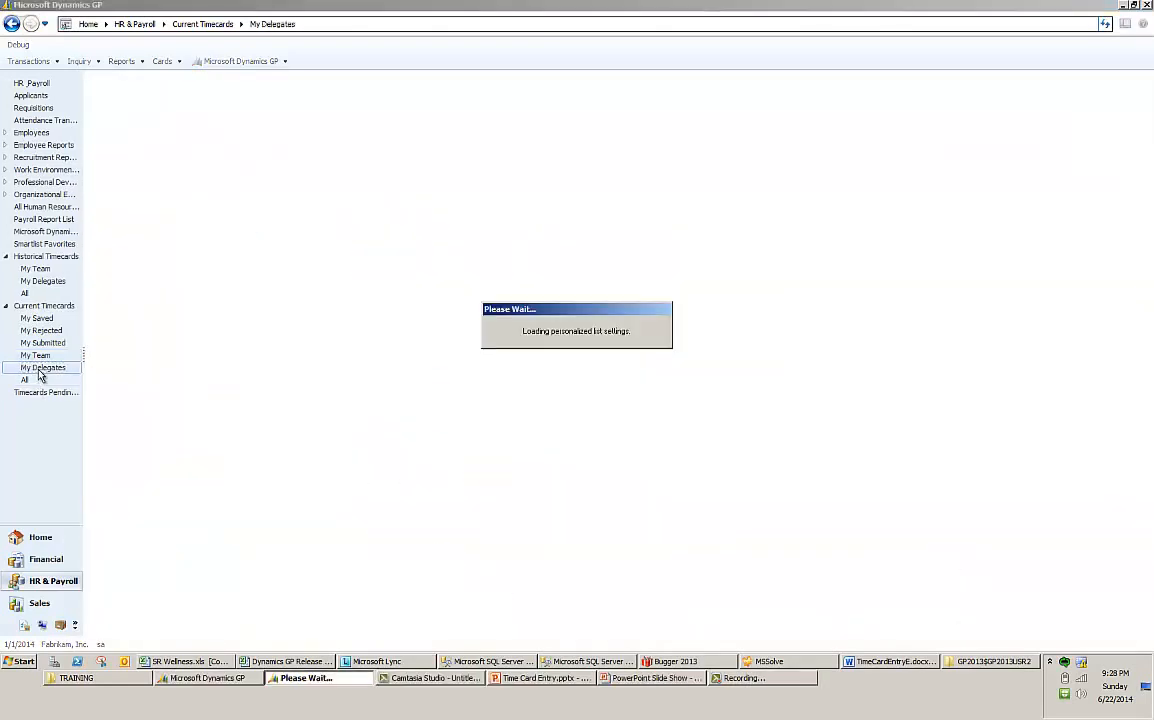
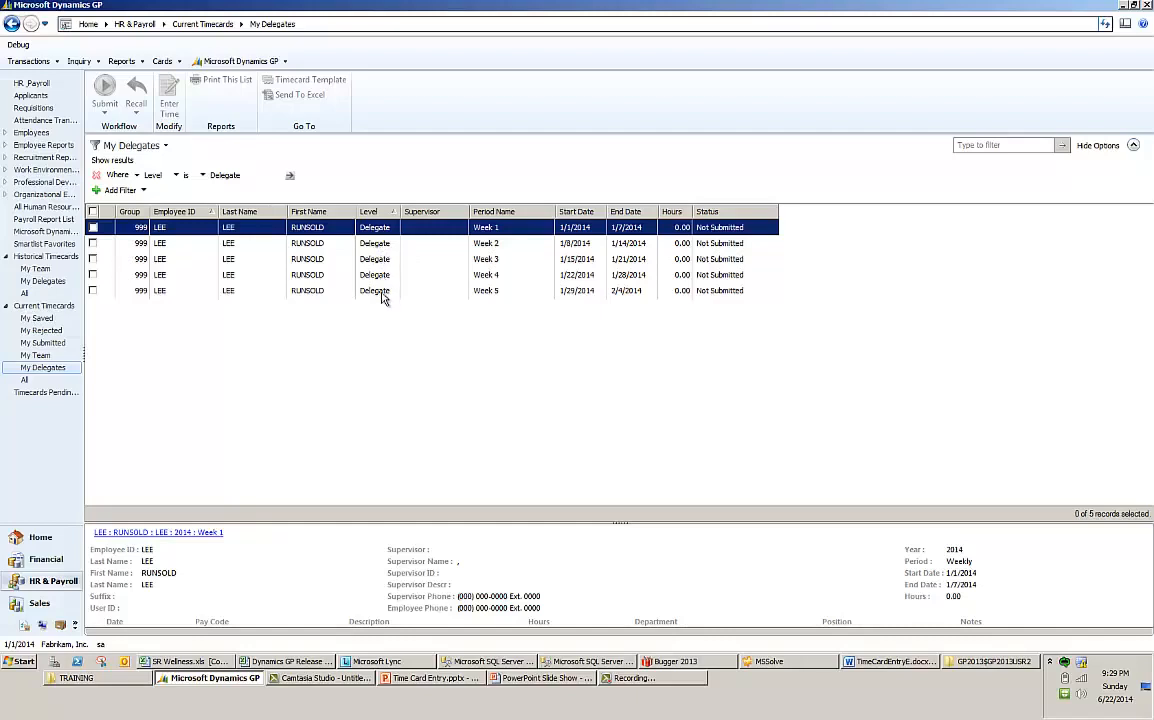
- Open the employee's own Week 5 timecard from My Team and enter 8 HOUR hours each for Wed 29, Thu 30 and Fri 31
left_click(36, 355)
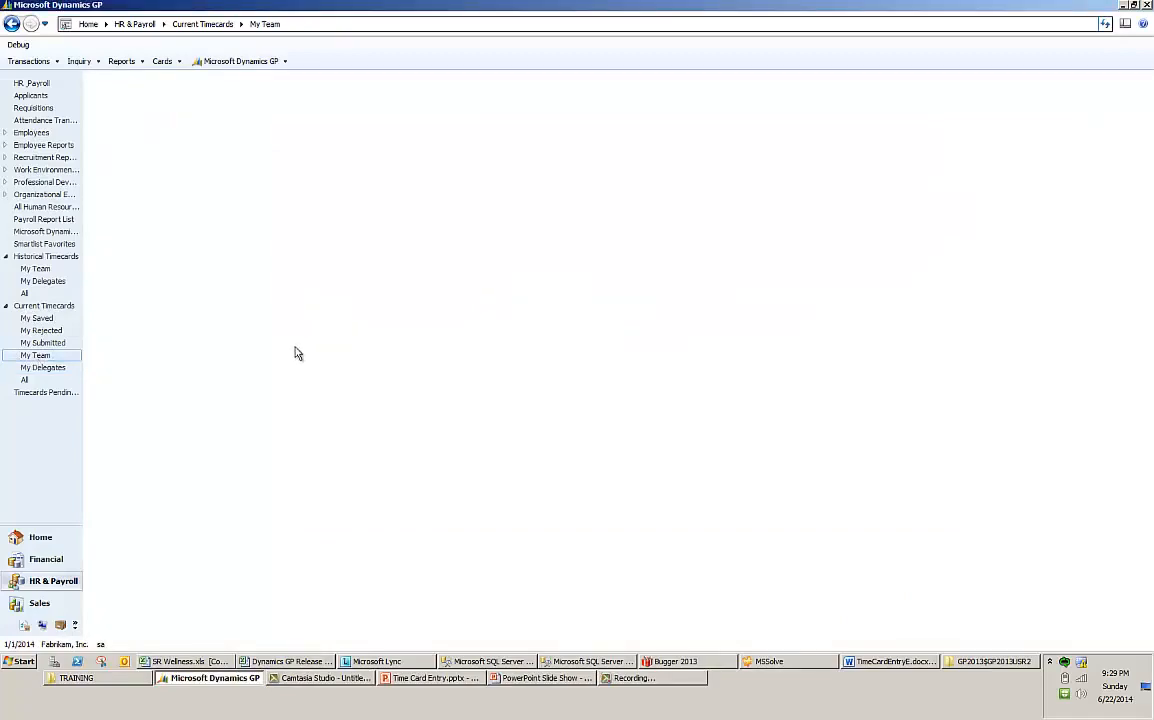
double_click(270, 275)
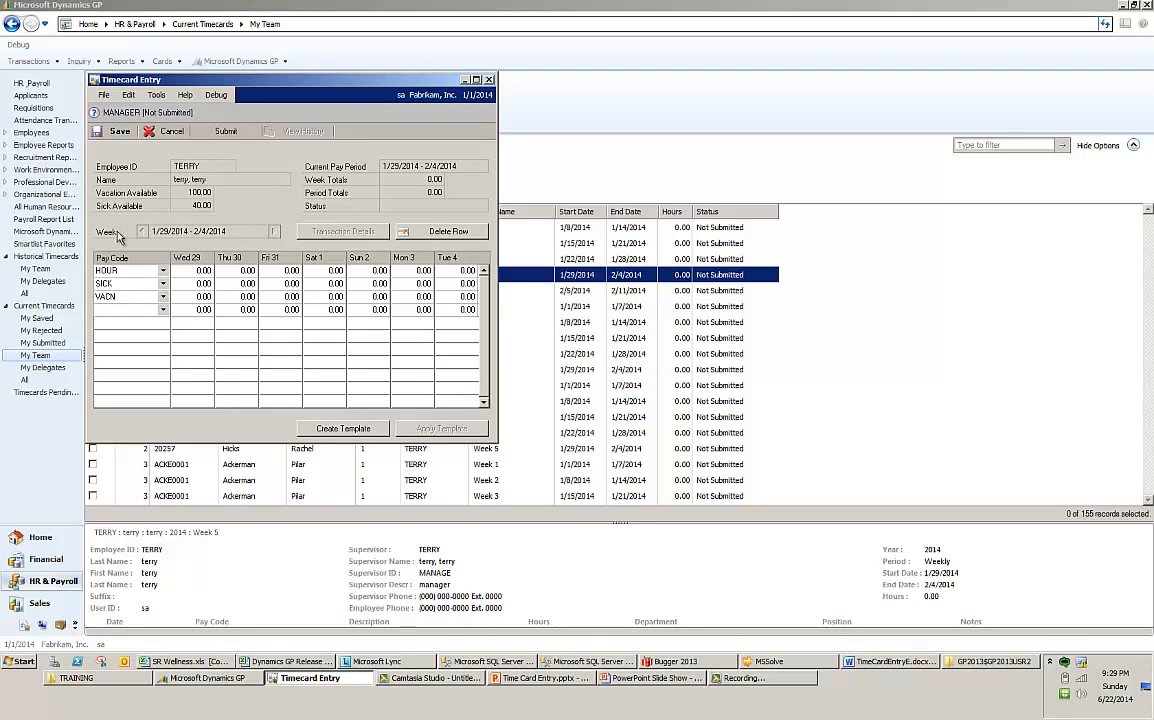
left_click(191, 272)
type("8")
key("Tab")
type("8")
key("Tab")
type("8")
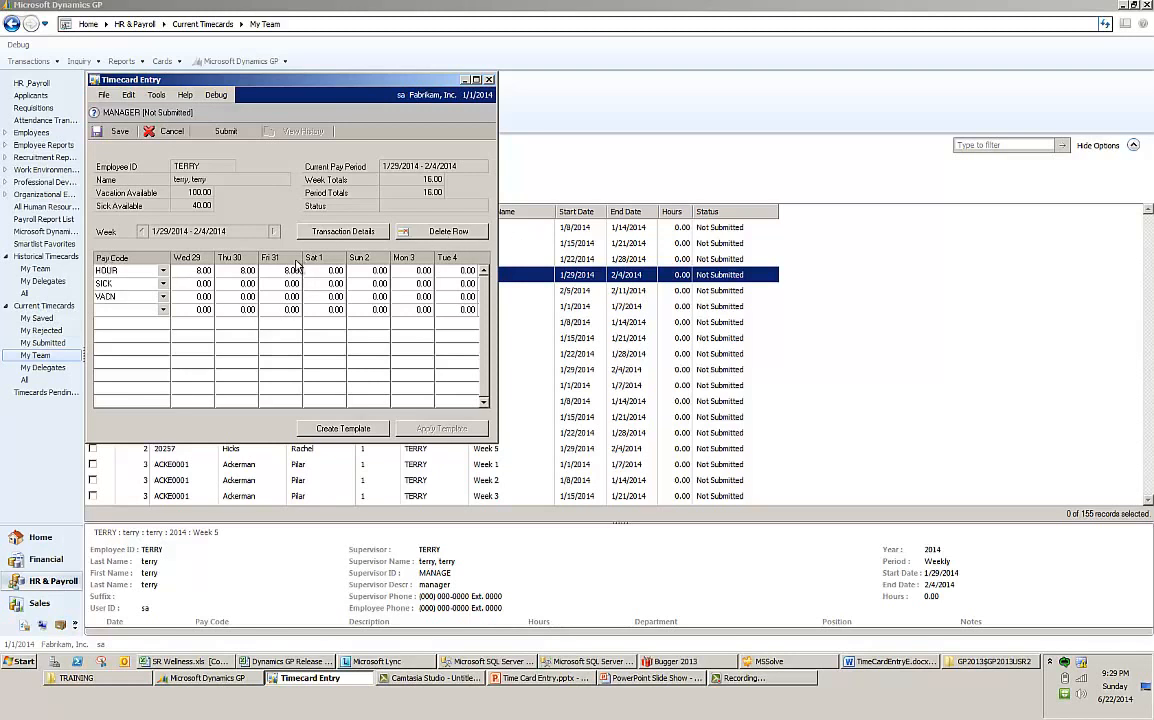
- Add a second row with pay code HOUR and enter 4 hours for Wed 29
left_click(100, 318)
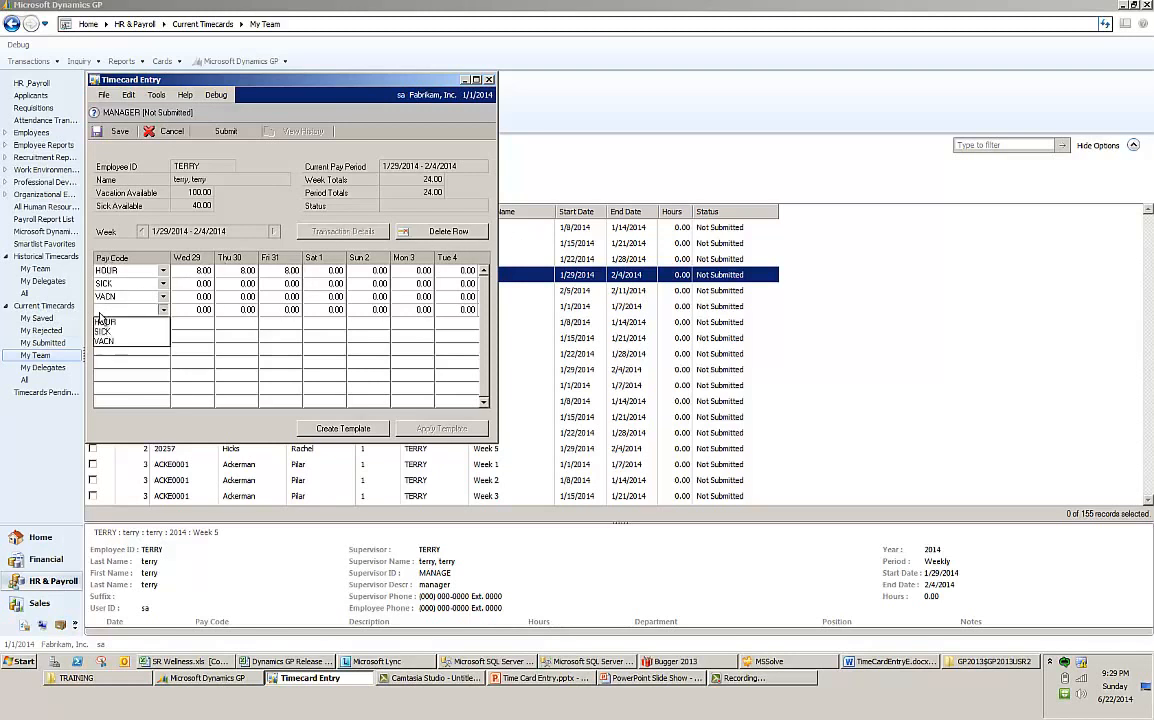
left_click(104, 322)
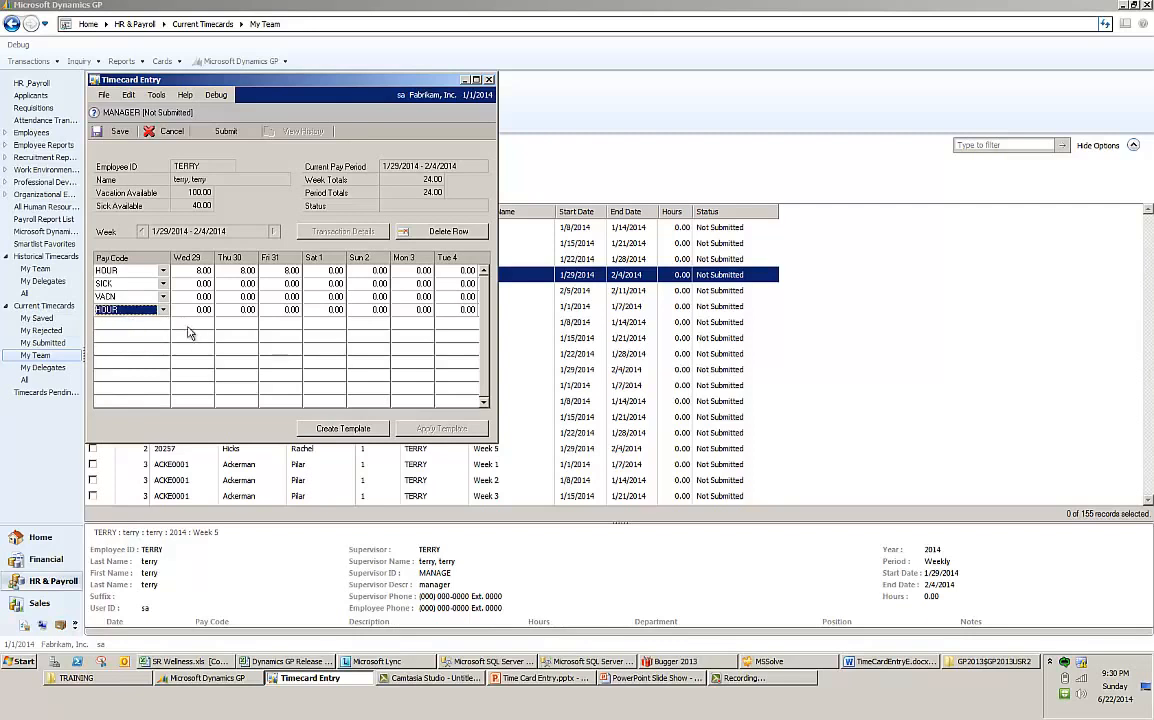
left_click(197, 311)
type("4")
key("Tab")
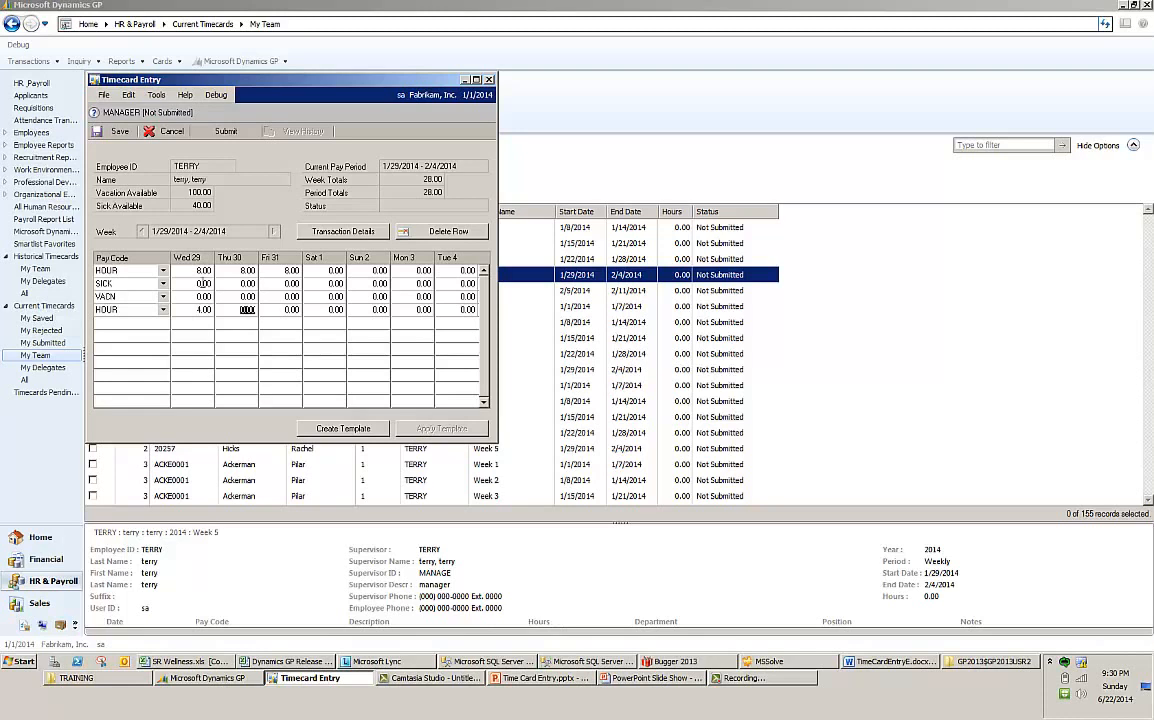
- In the transaction details of the first HOUR entry on 1/29/2014, set the department to Accounting and the position to Accounting Clerk
left_click(203, 272)
left_click(343, 231)
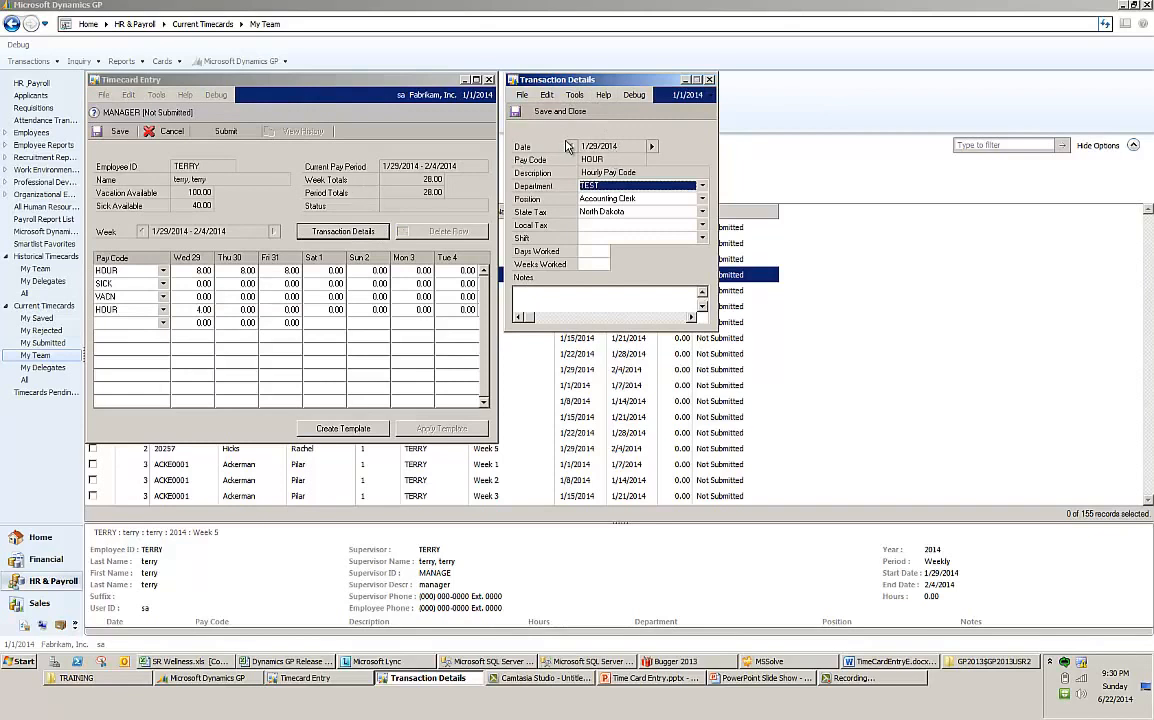
left_click(604, 186)
left_click(604, 207)
left_click(606, 198)
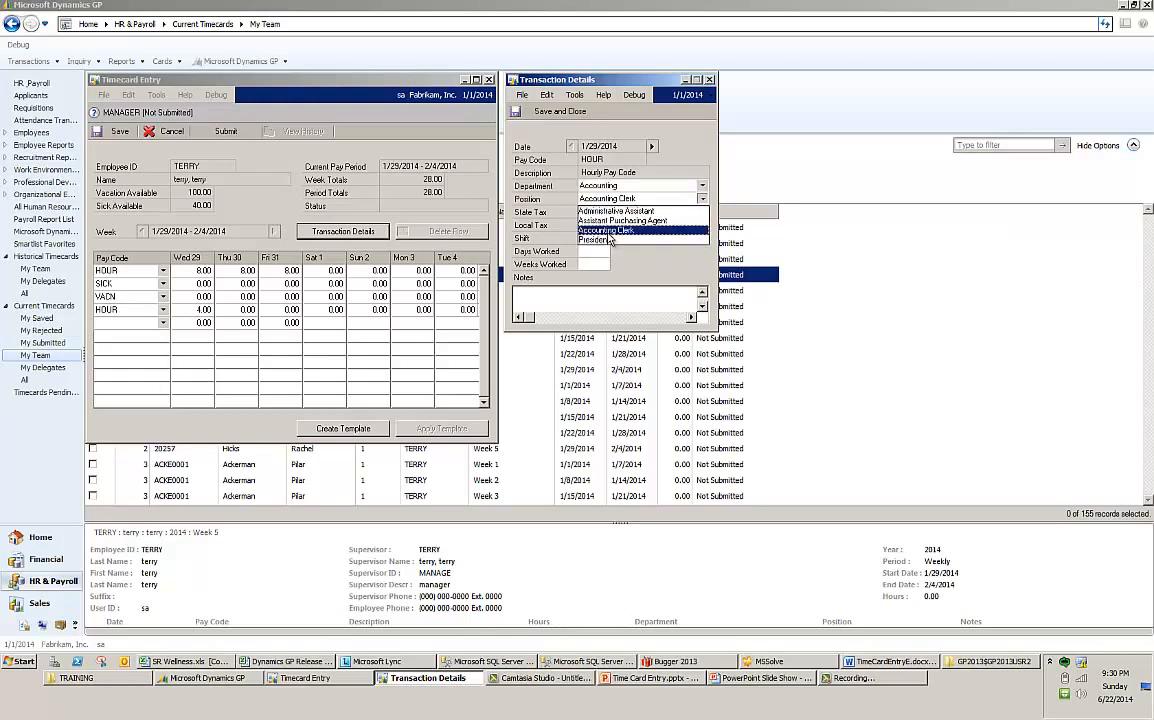
left_click(608, 230)
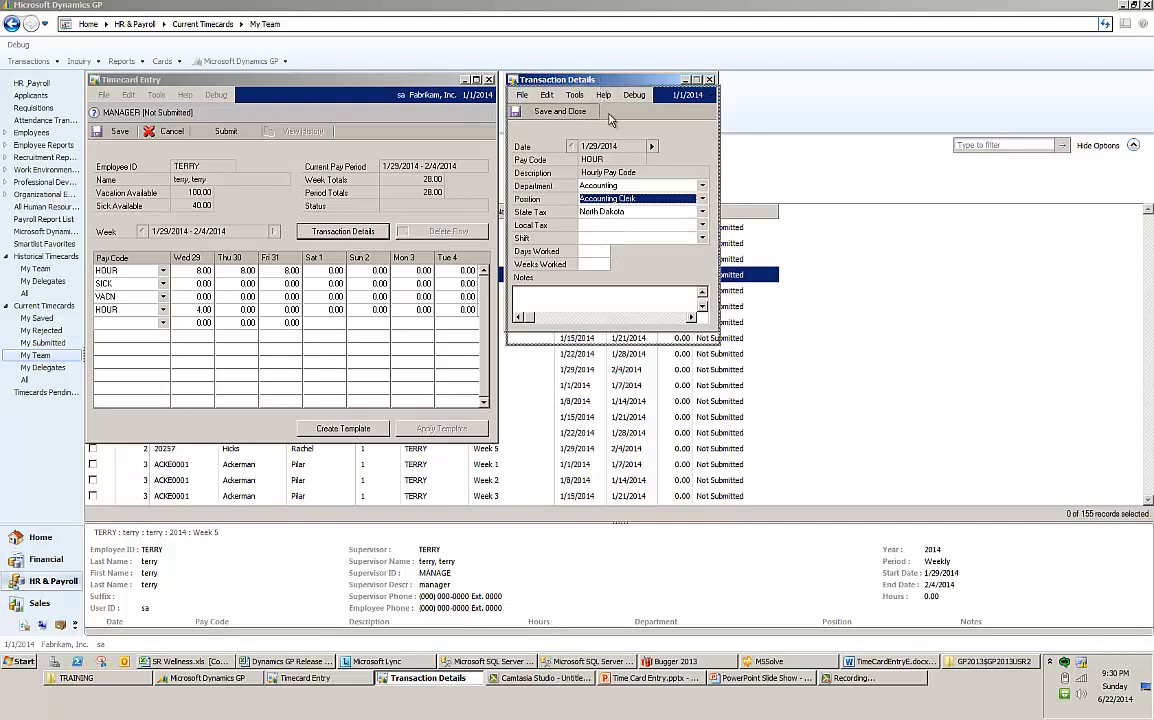
- Set the department of the first HOUR row's Thu 30 entry to Installation in its transaction details
left_click_drag(545, 80, 559, 143)
left_click(240, 271)
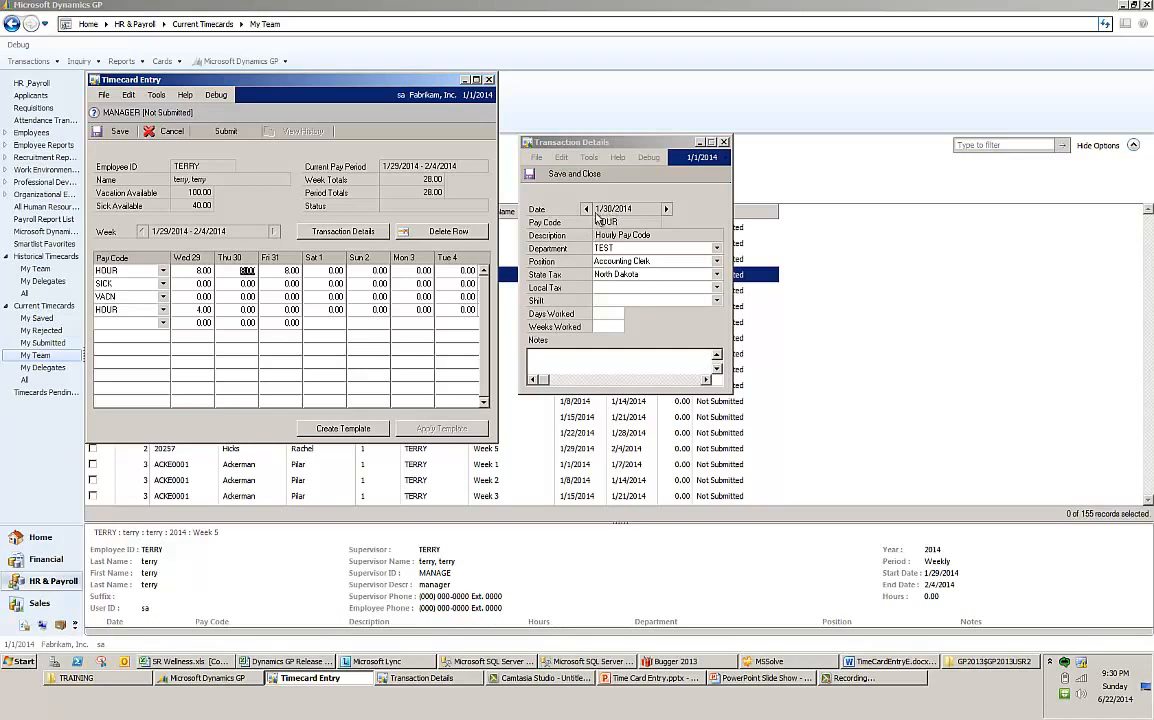
left_click(640, 248)
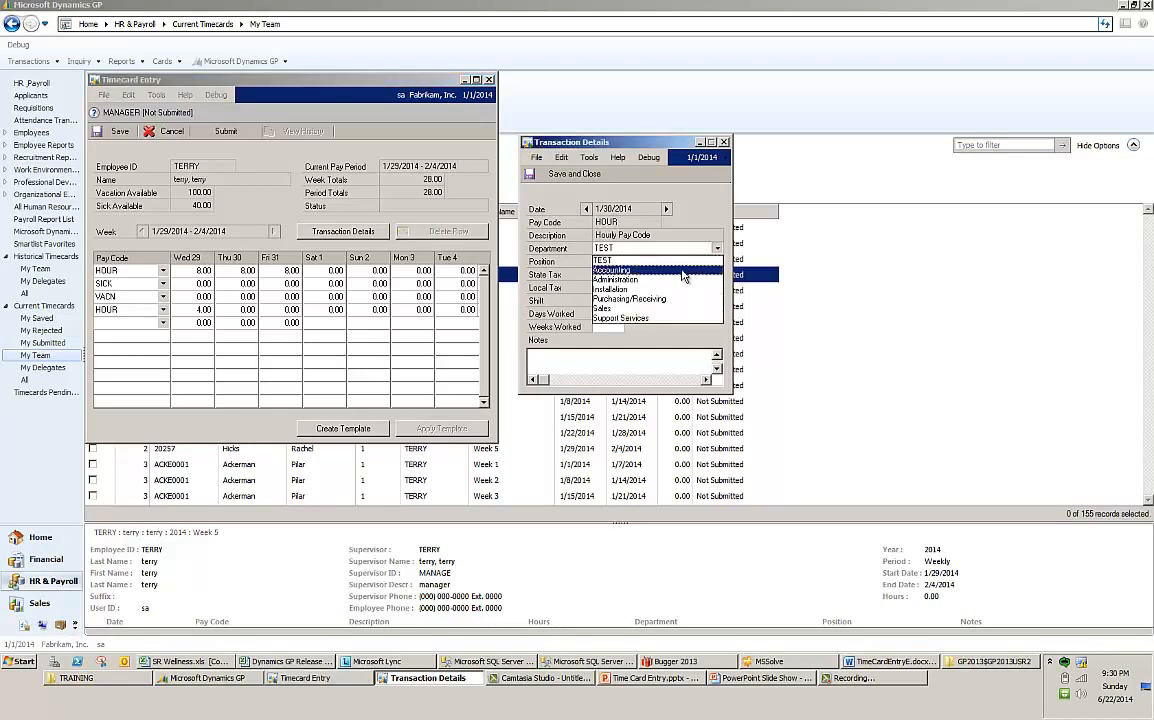
left_click(678, 289)
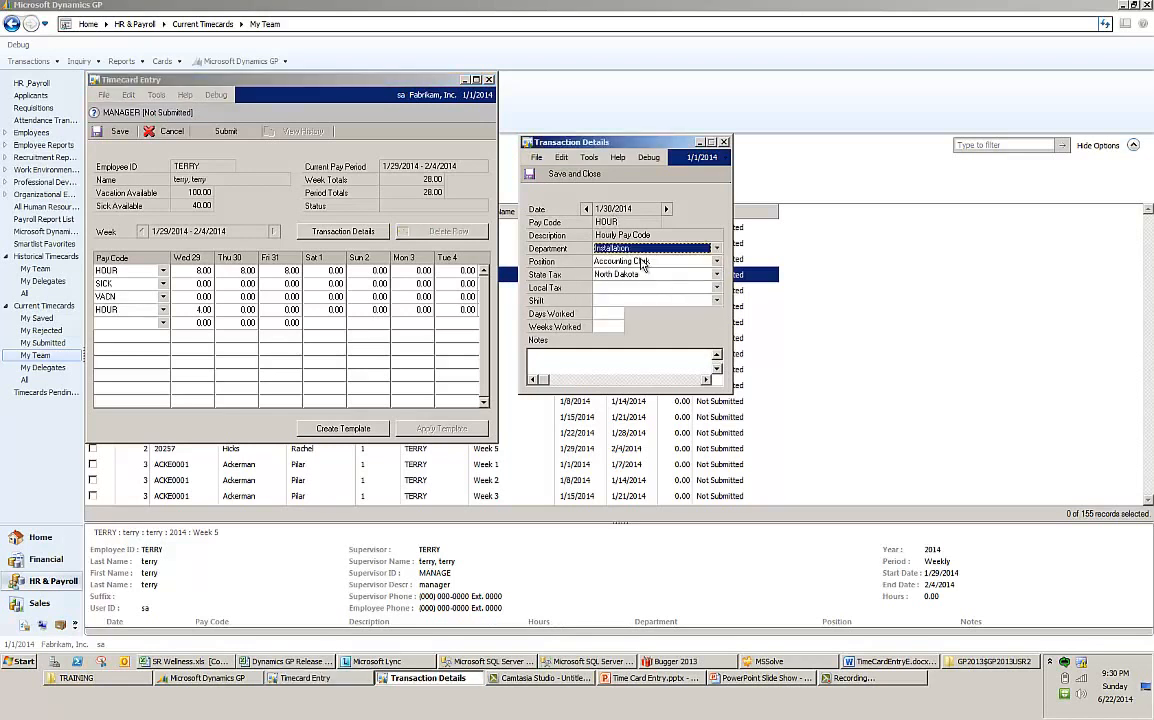
- Review the transaction details of the first HOUR row's remaining days and of the Wed 29 SICK entry
left_click(286, 271)
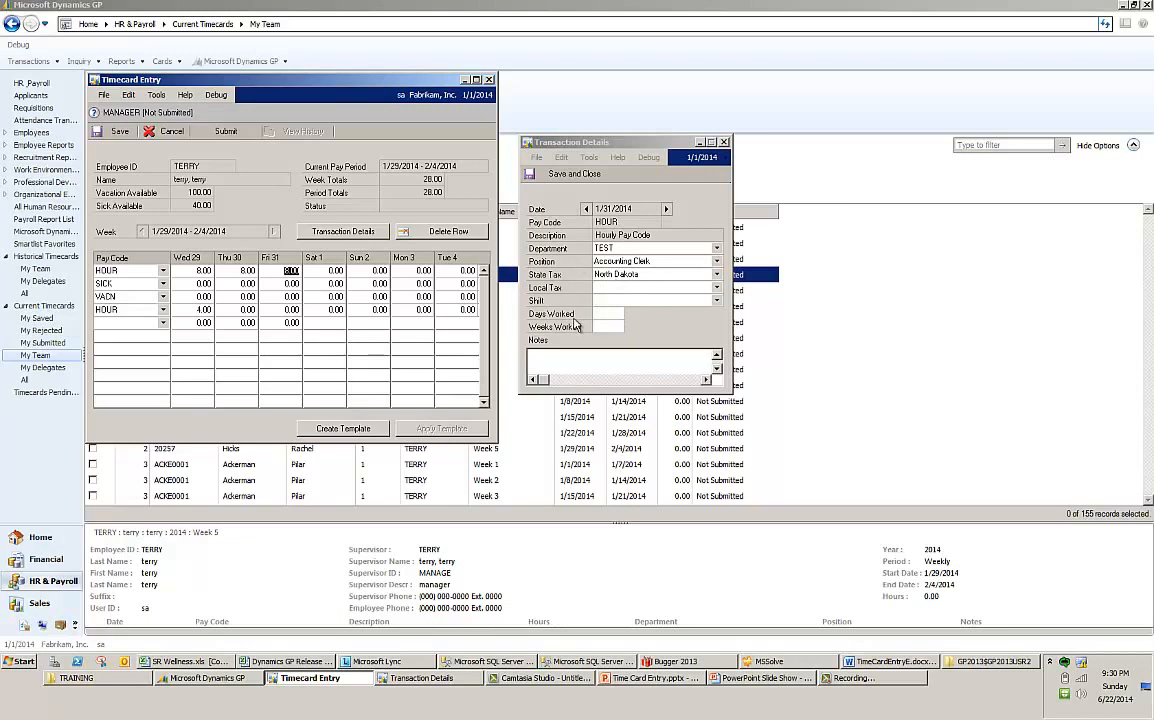
left_click(318, 276)
left_click(668, 210)
left_click(668, 210)
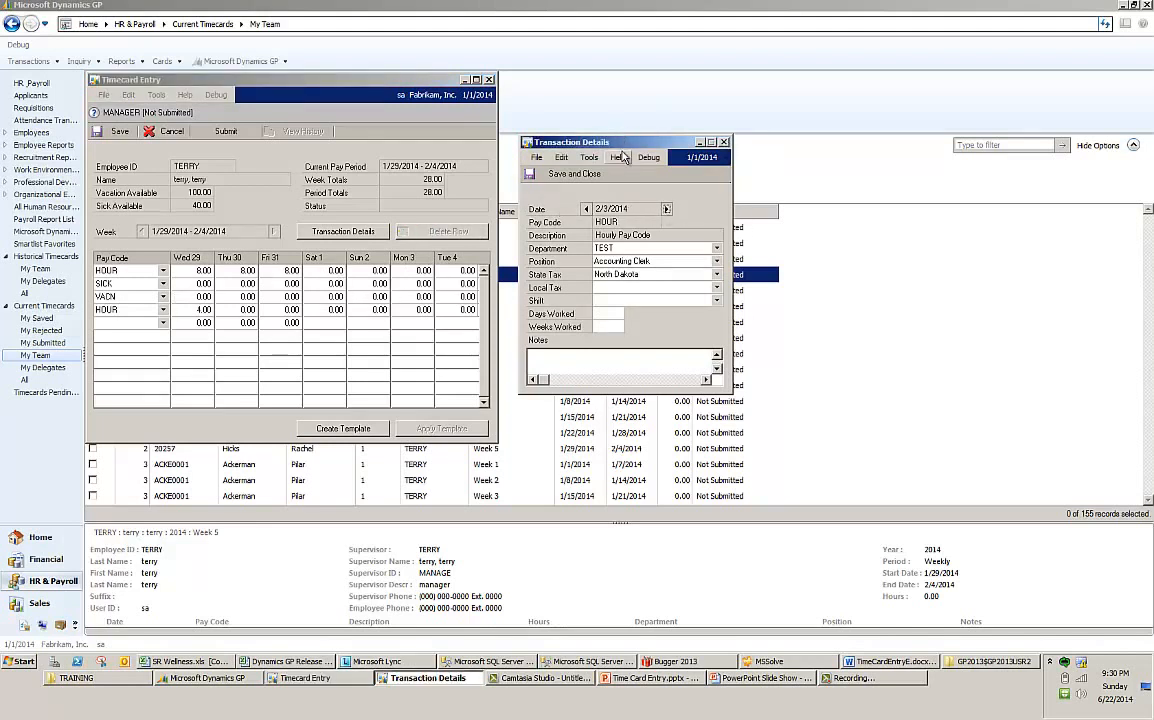
left_click(200, 283)
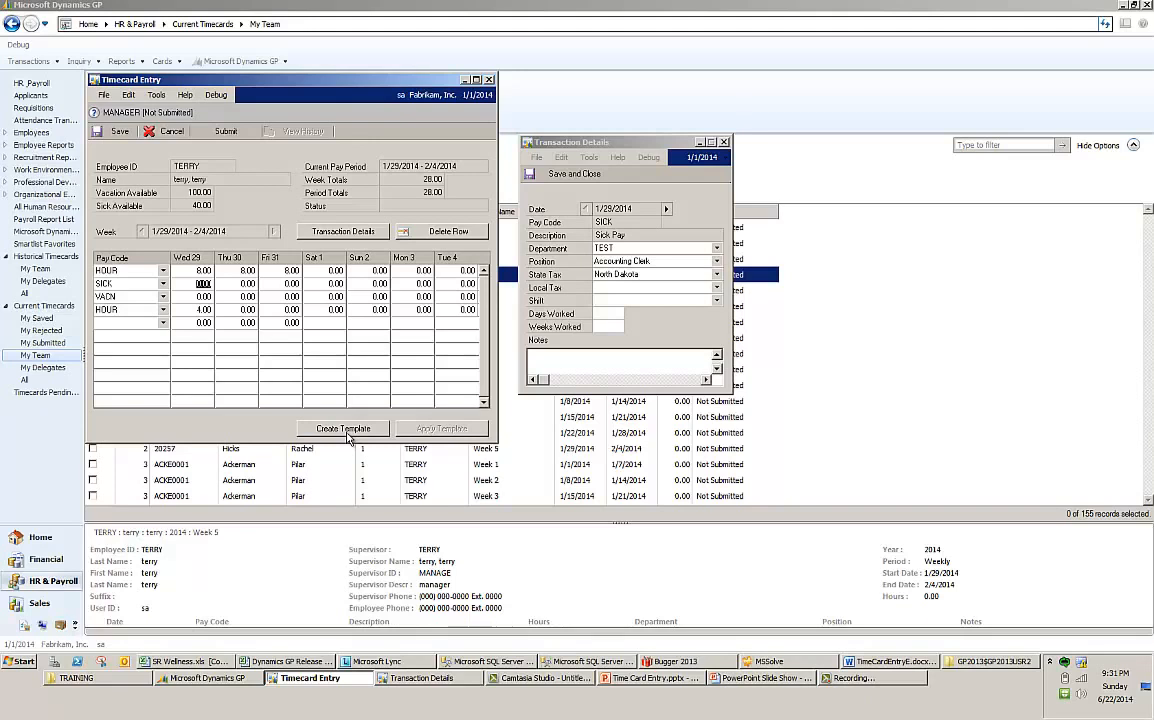
- Submit the Week 5 timecard to the approval workflow with a person's name as the comment
left_click(224, 132)
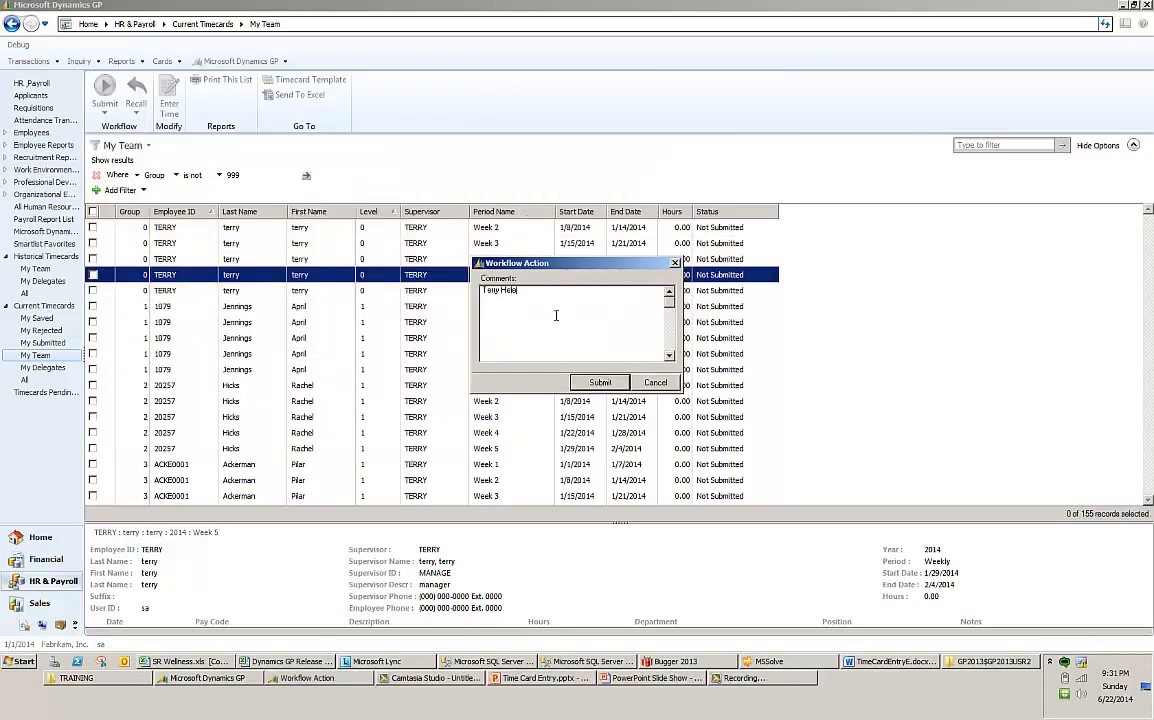
left_click(600, 383)
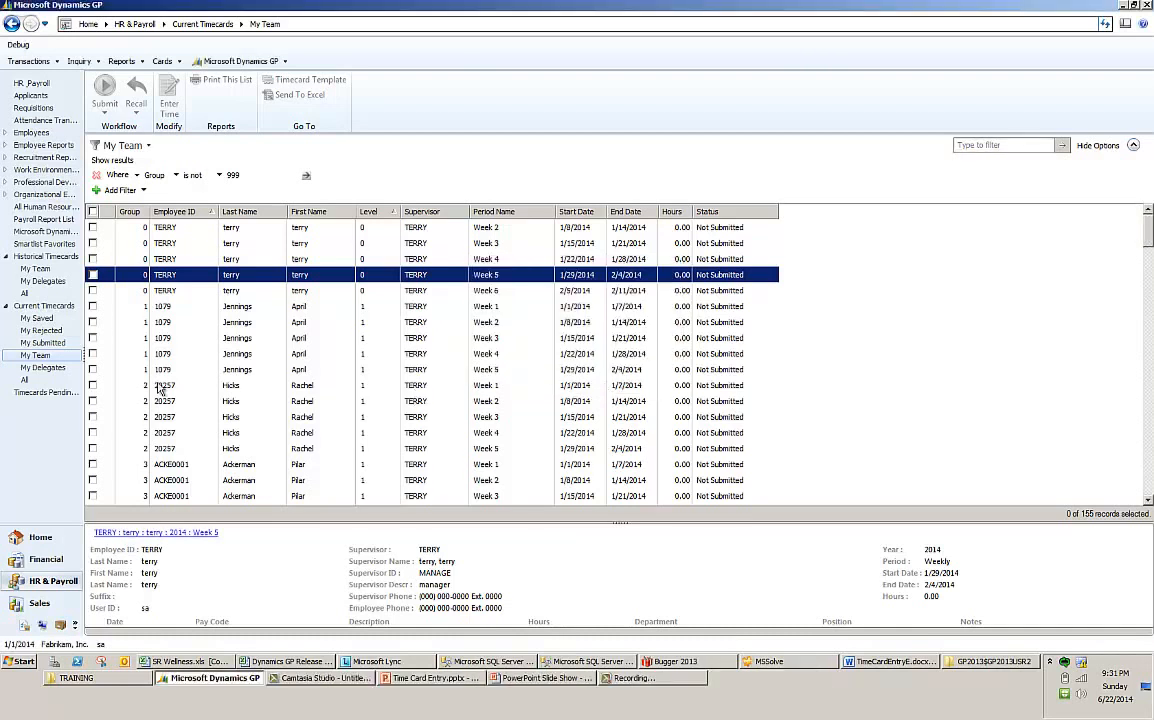
- Open the submitted timecard from the pending approval list and approve it with the comment "approve"
left_click(44, 393)
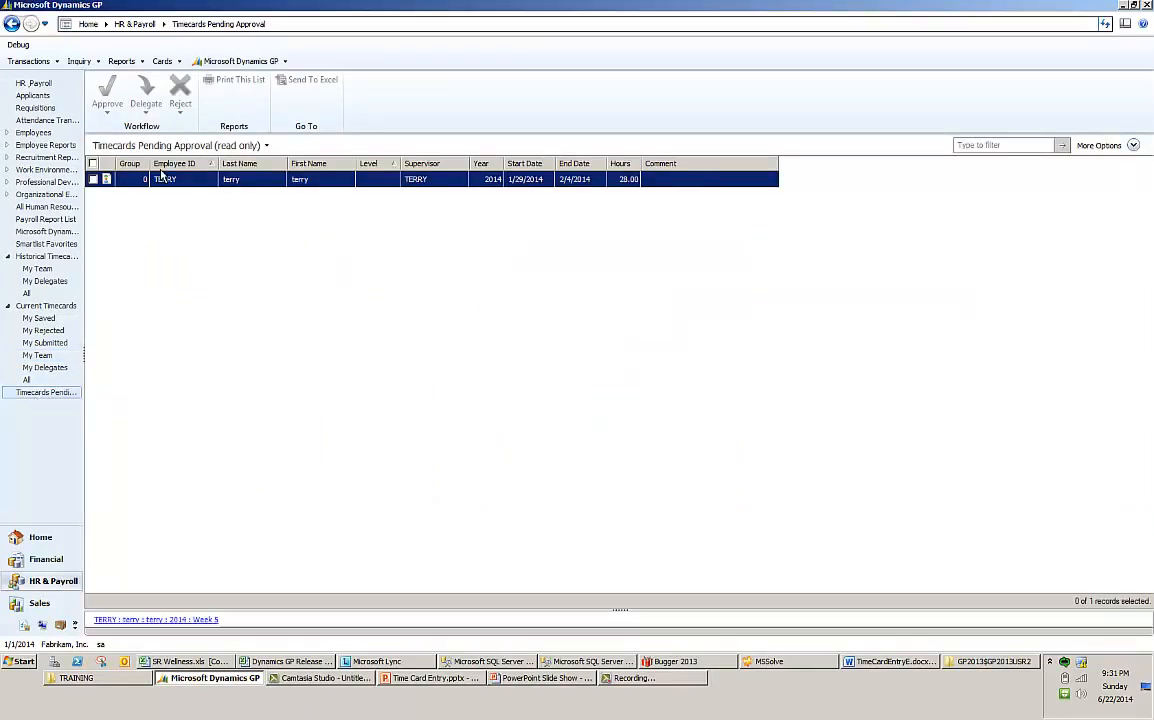
left_click(160, 180)
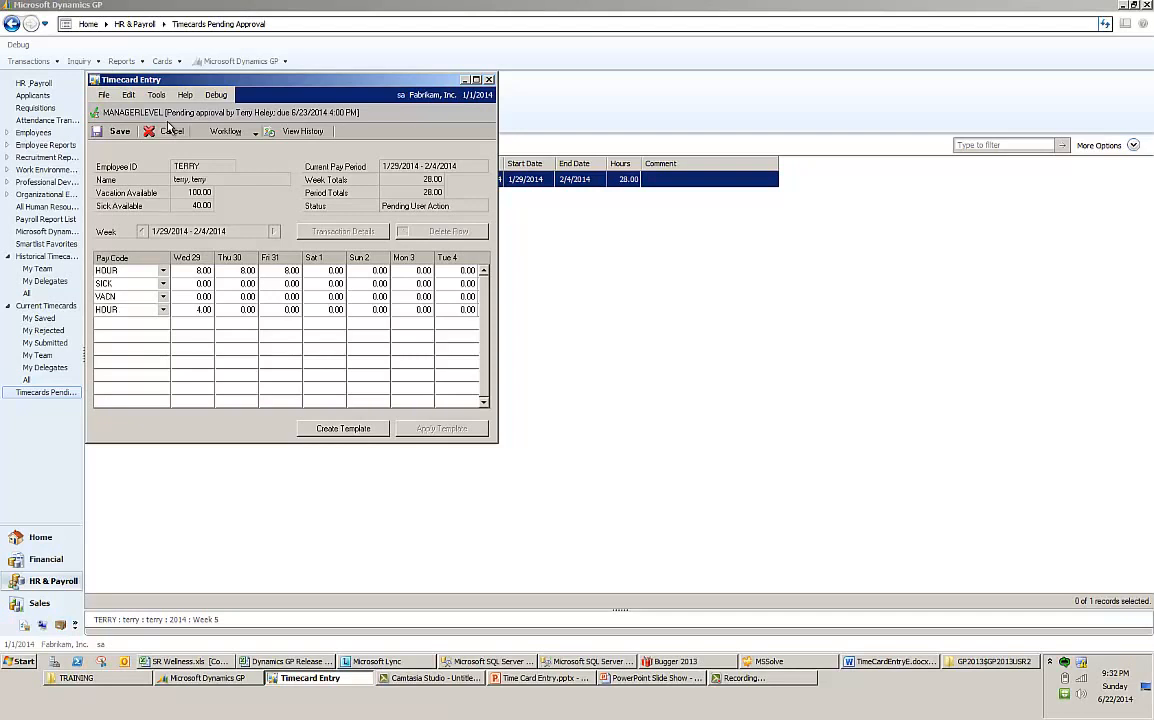
left_click_drag(282, 84, 282, 72)
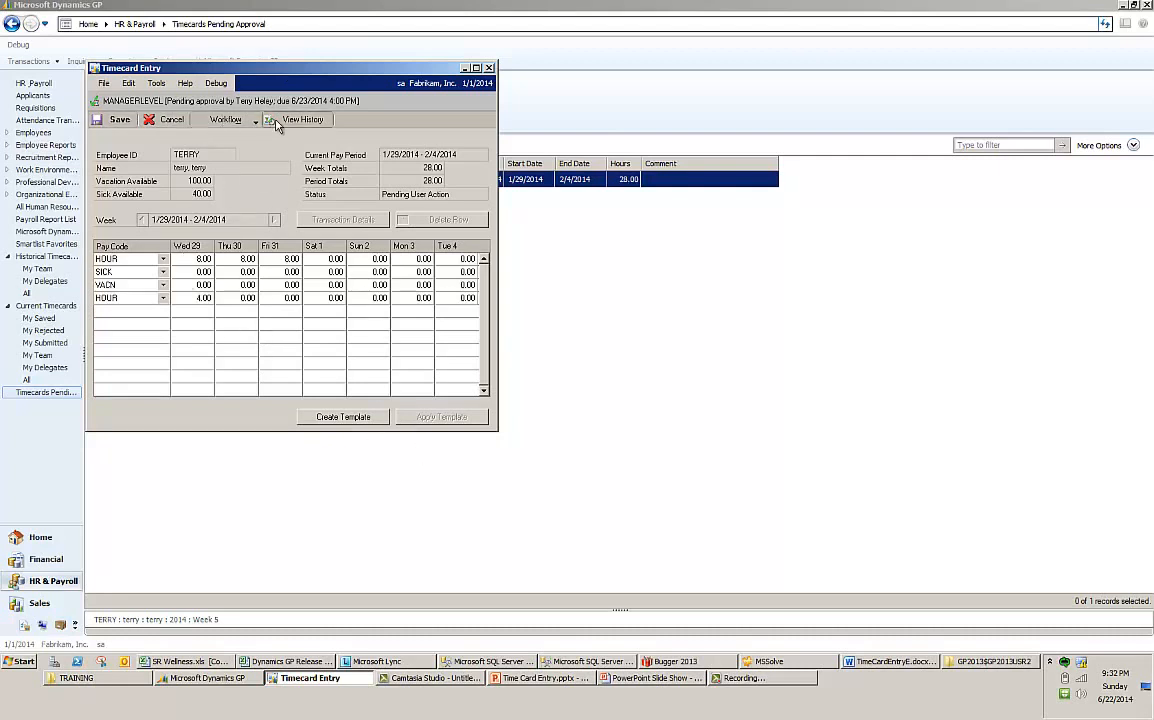
left_click(240, 121)
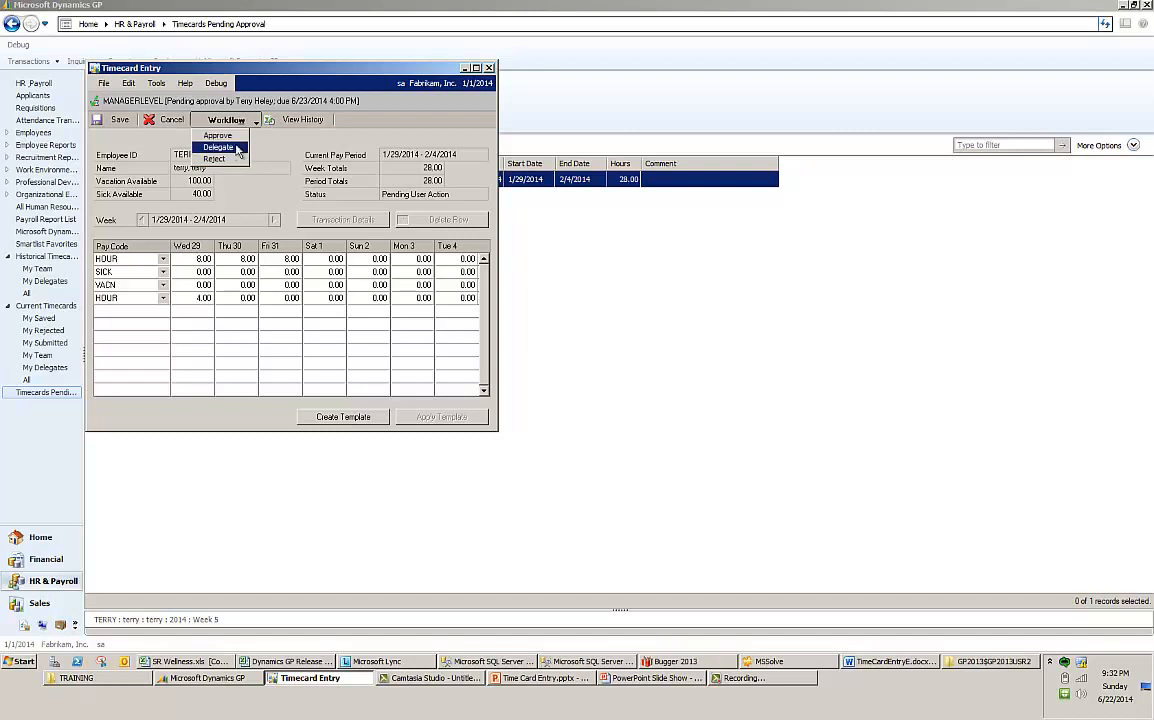
left_click(229, 136)
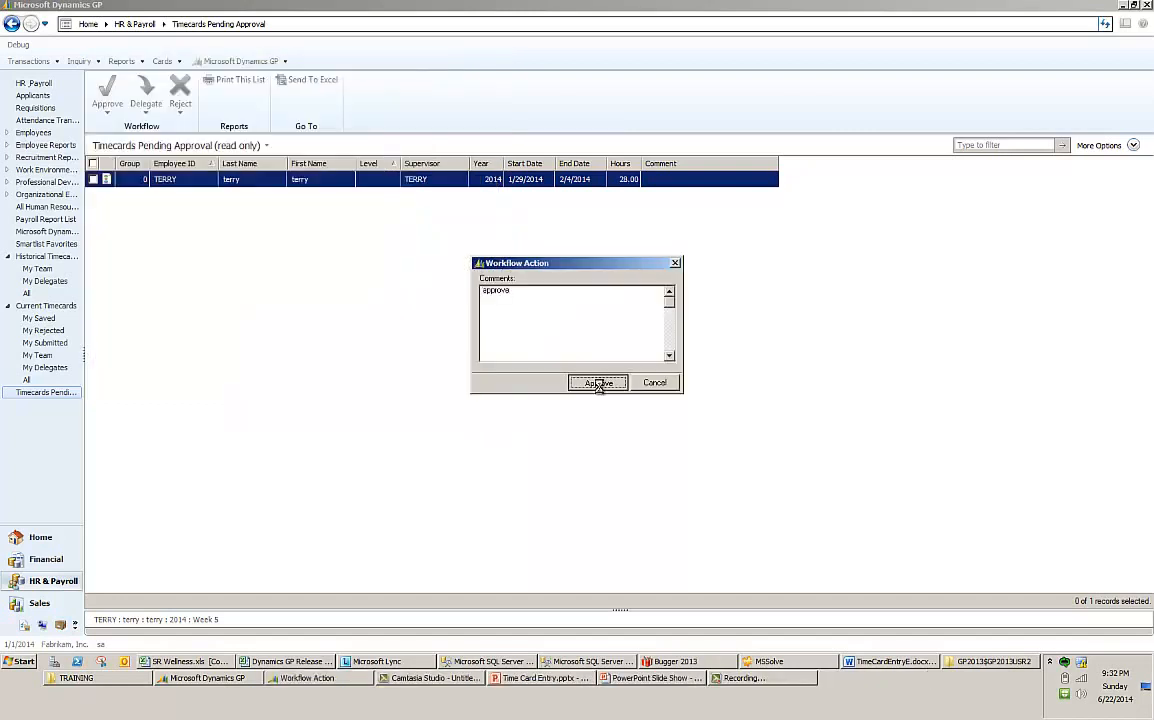
key("Return")
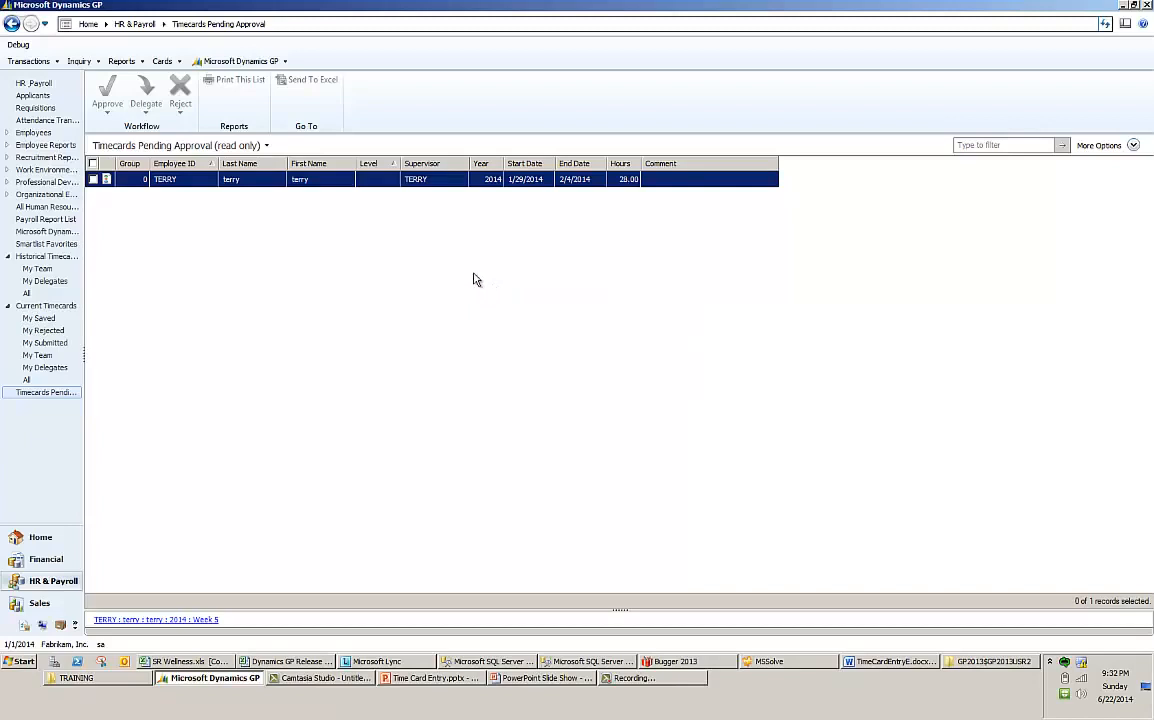
- Open the Historical Timecards list and select the Week 1 and Week 5 timecards
left_click(21, 256)
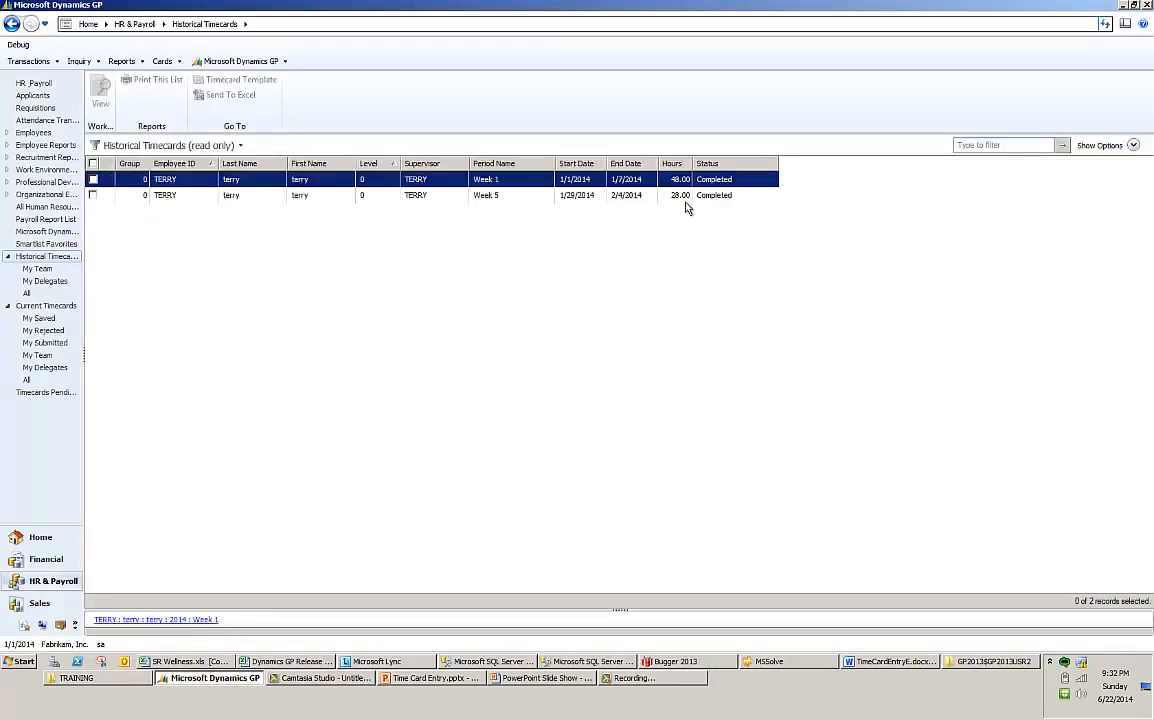
left_click(93, 179)
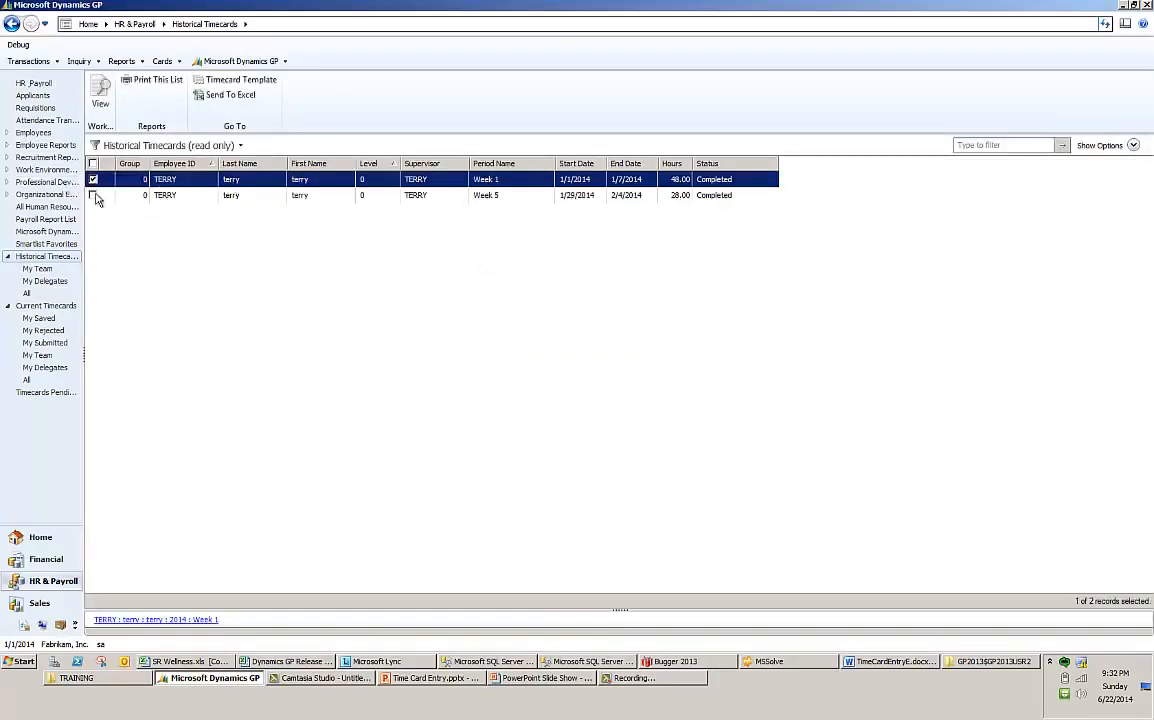
left_click(93, 195)
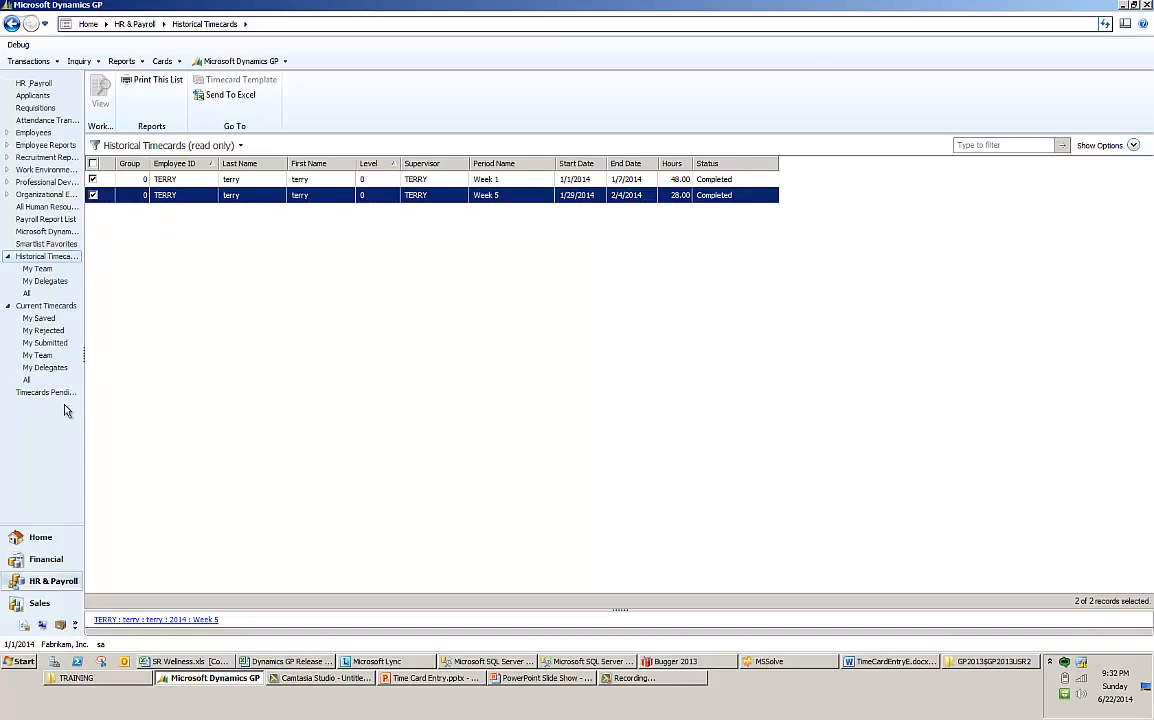
- Open Payroll Transaction Entry from the HR & Payroll area and load the HOURLY-5 batch
left_click(41, 537)
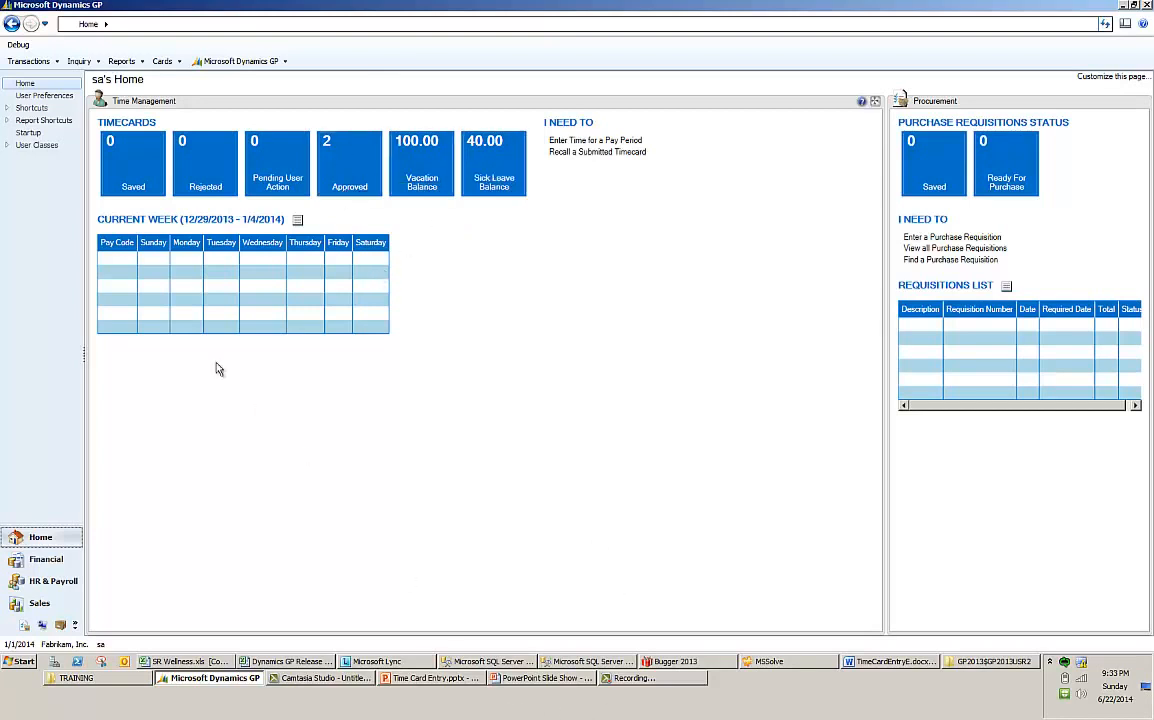
left_click(55, 581)
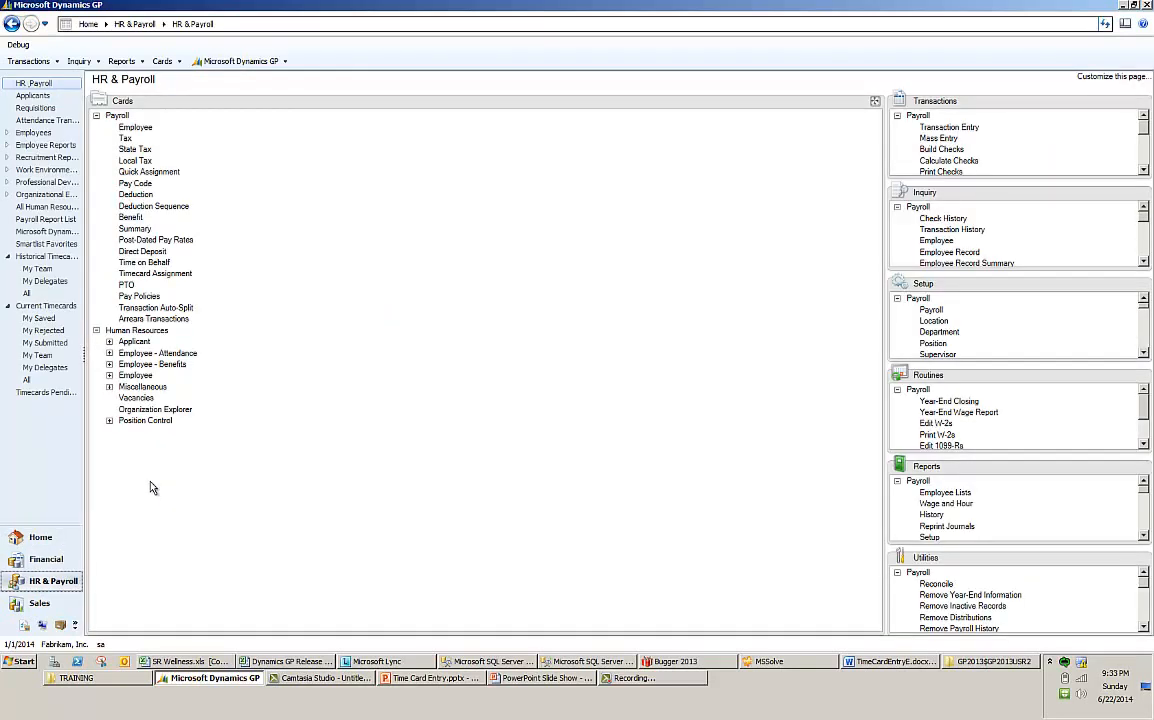
left_click(949, 127)
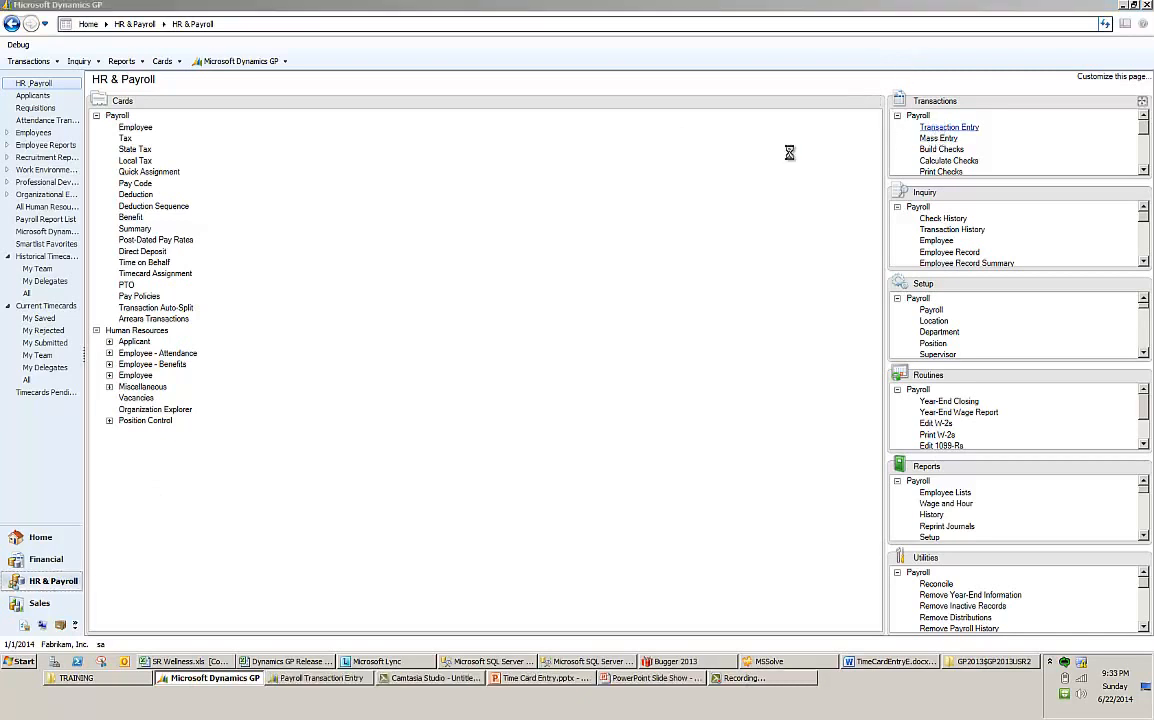
left_click(250, 156)
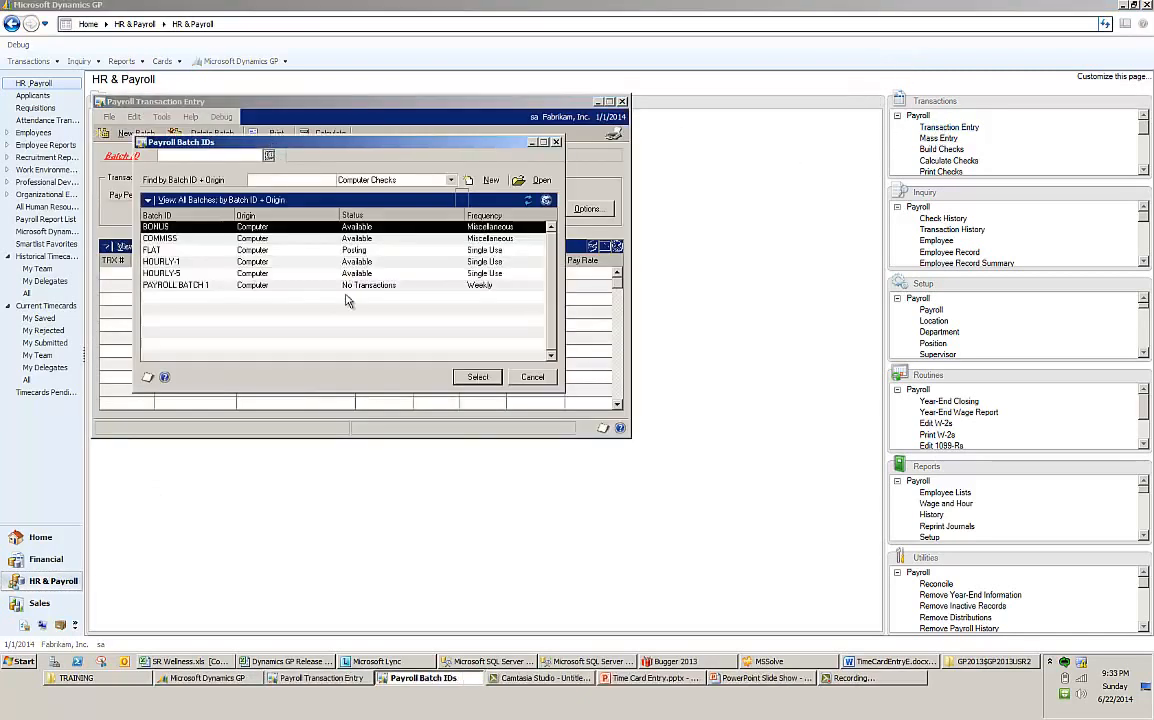
left_click(170, 261)
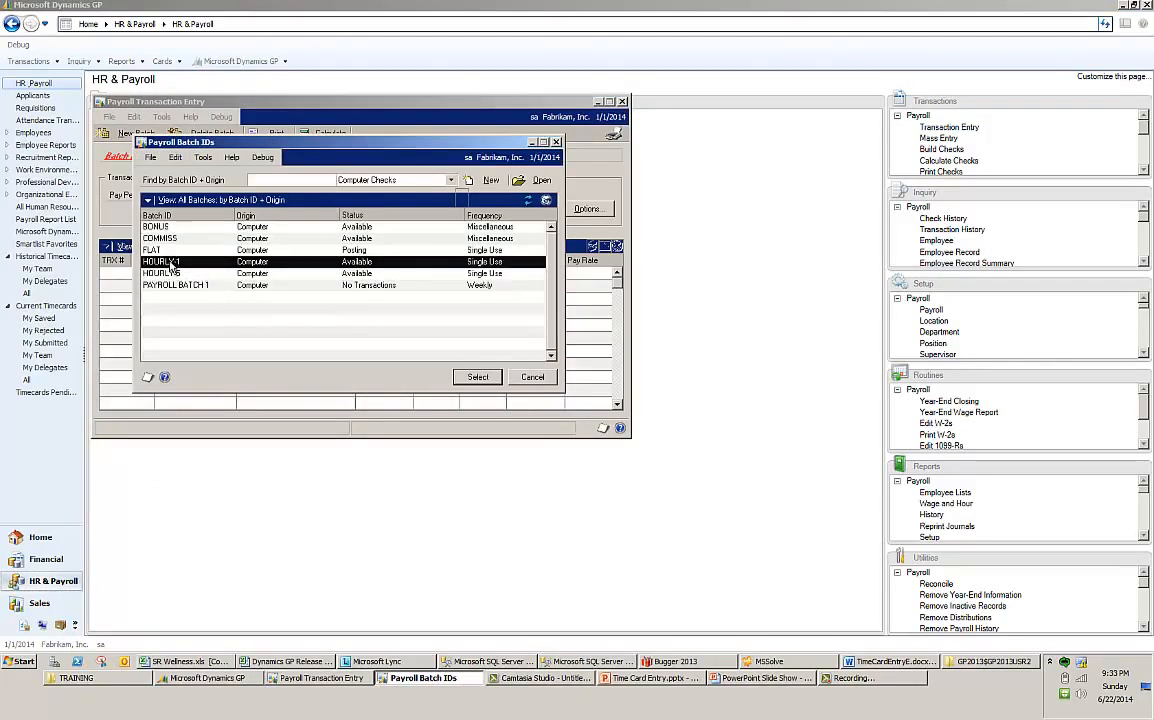
left_click(174, 271)
left_click(173, 264)
double_click(175, 271)
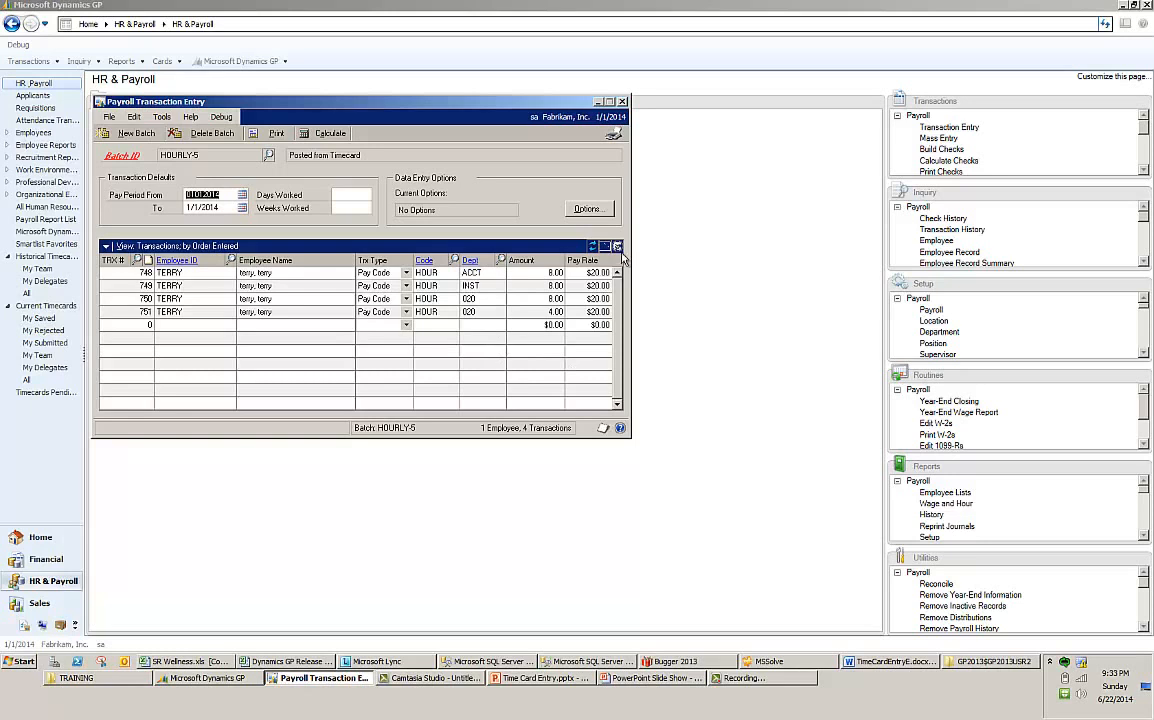
- Review the expanded details of the batch's first transaction and the hour amounts of its last and first transactions
left_click(618, 247)
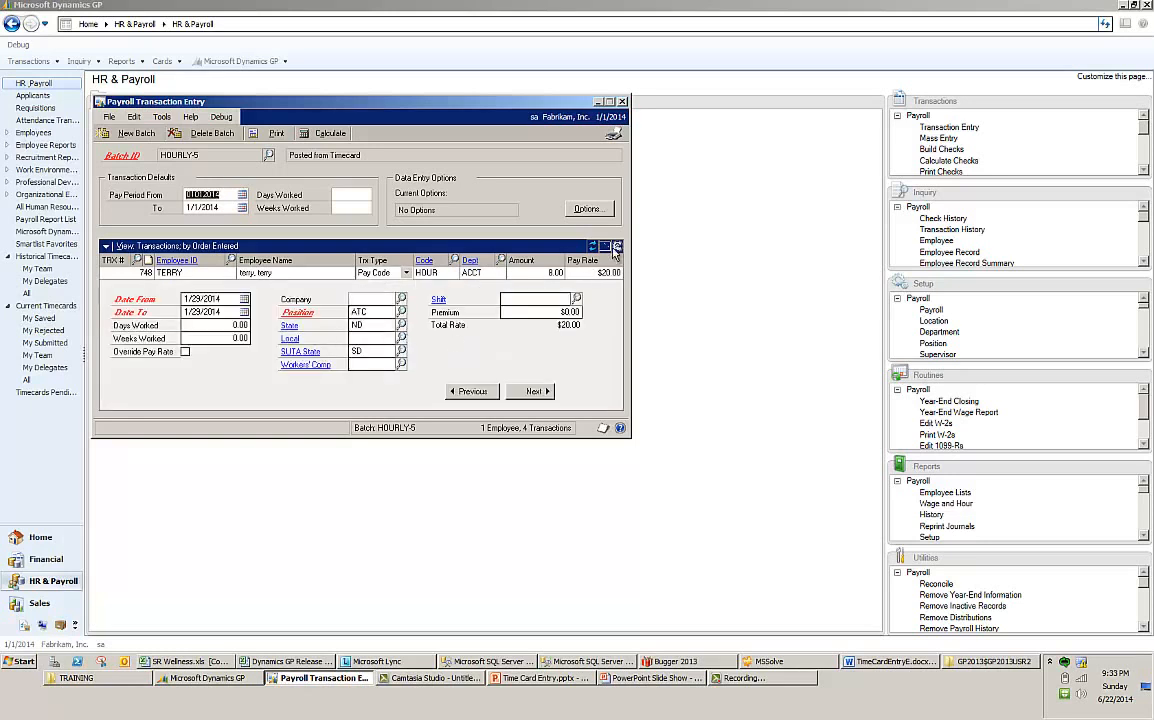
left_click(618, 247)
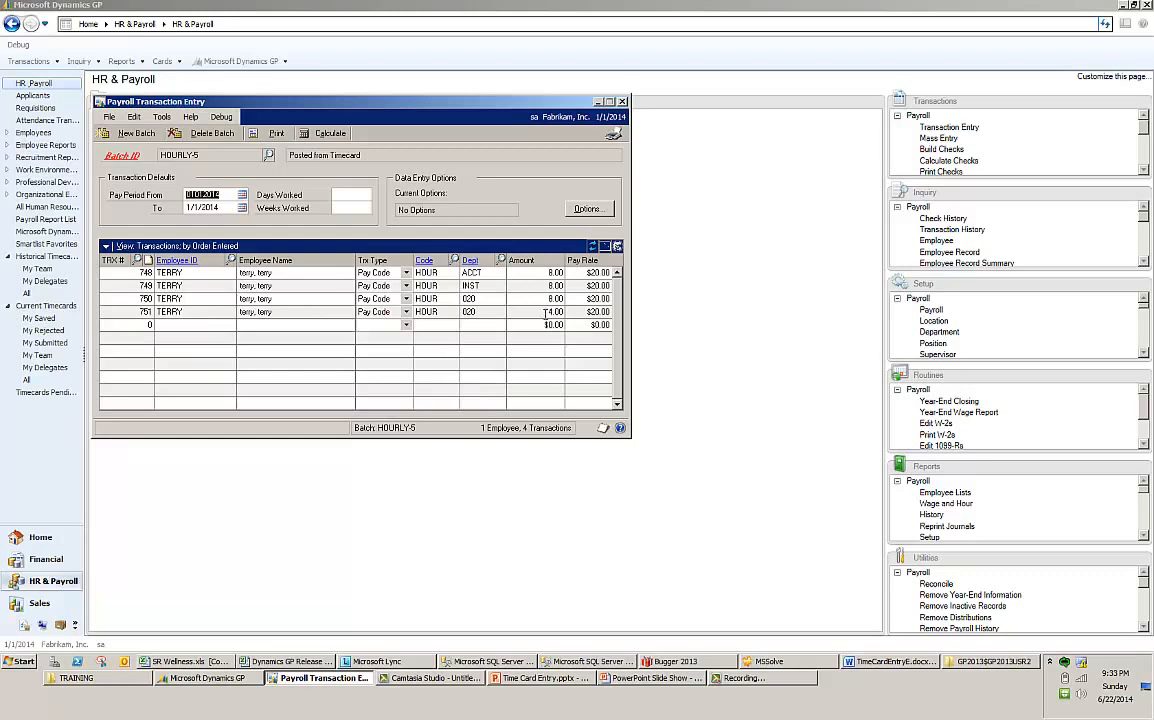
left_click(508, 313)
left_click(535, 275)
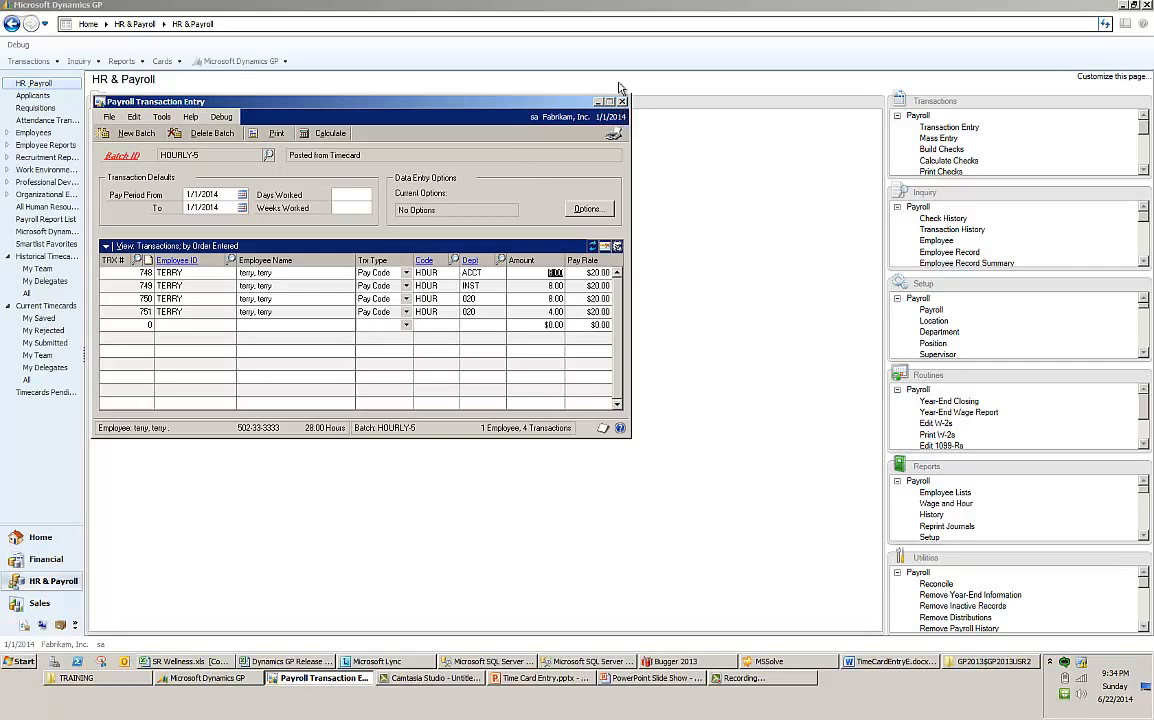
- Switch to the Time Card Entry slide show in PowerPoint and advance through the key takeaways to the closing slide
mouse_move(645, 683)
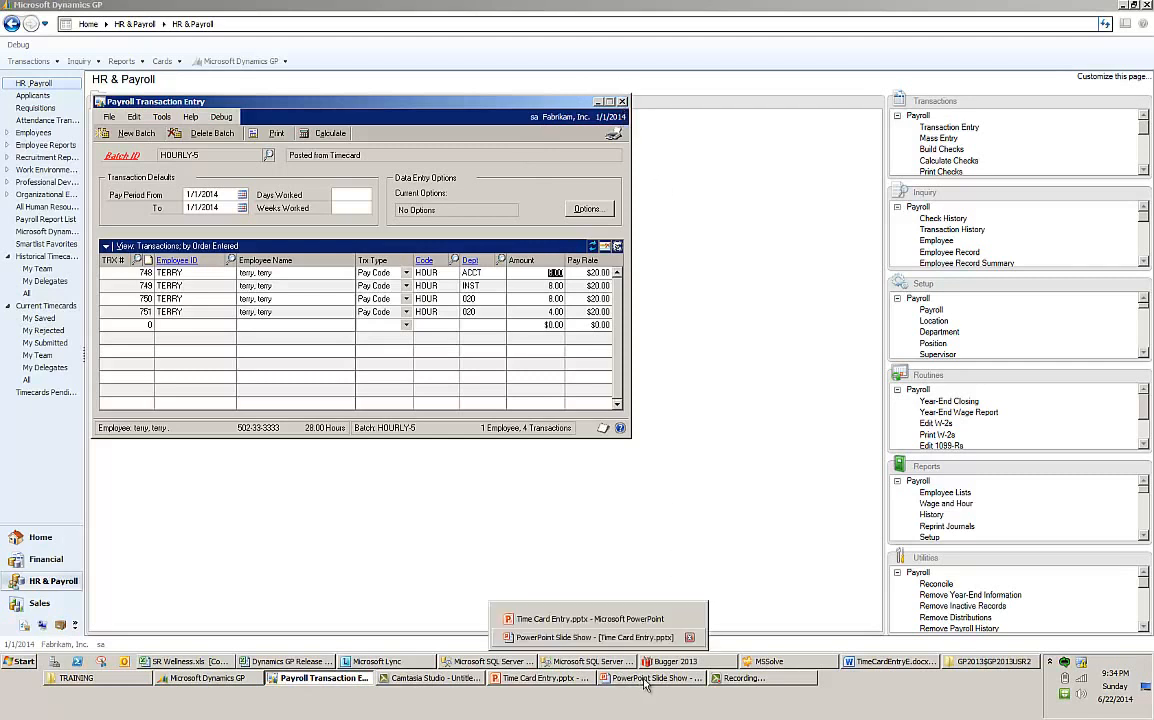
left_click(592, 637)
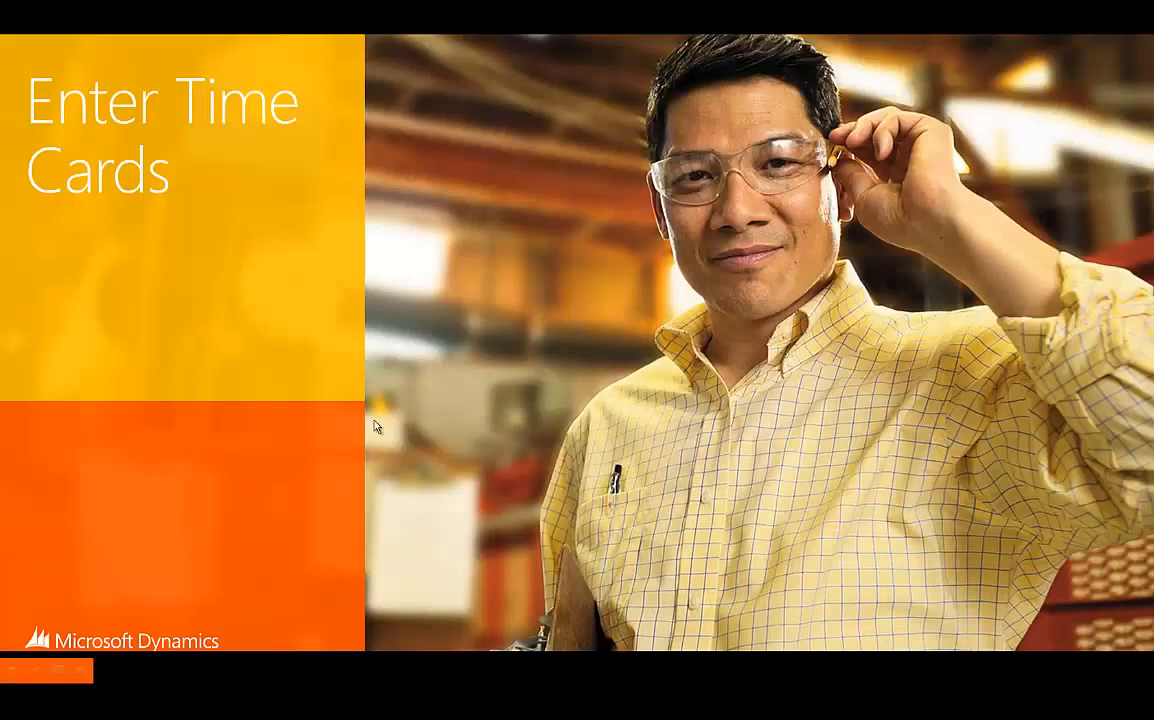
left_click(278, 350)
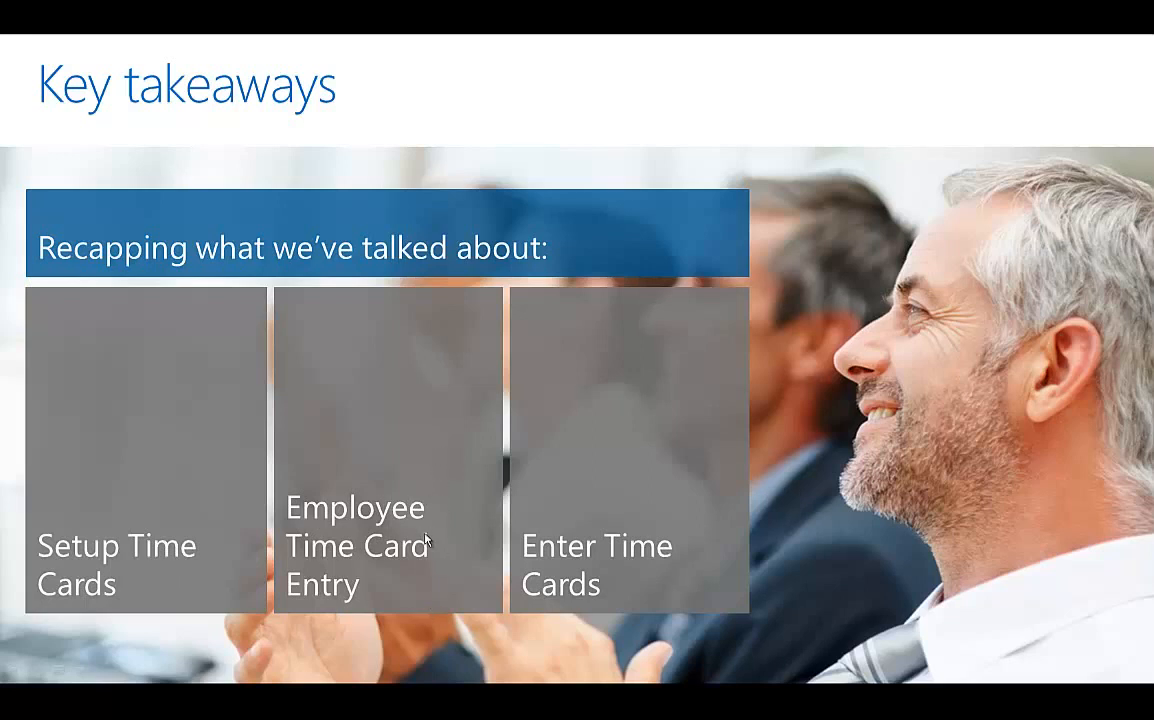
left_click(578, 516)
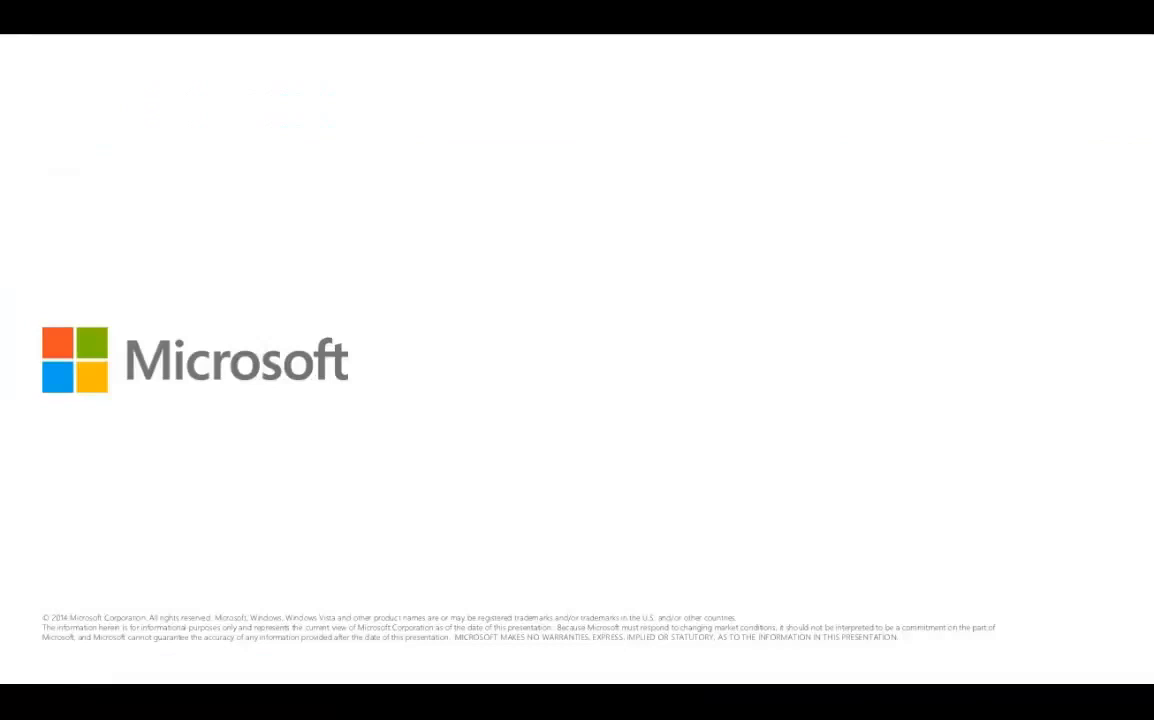